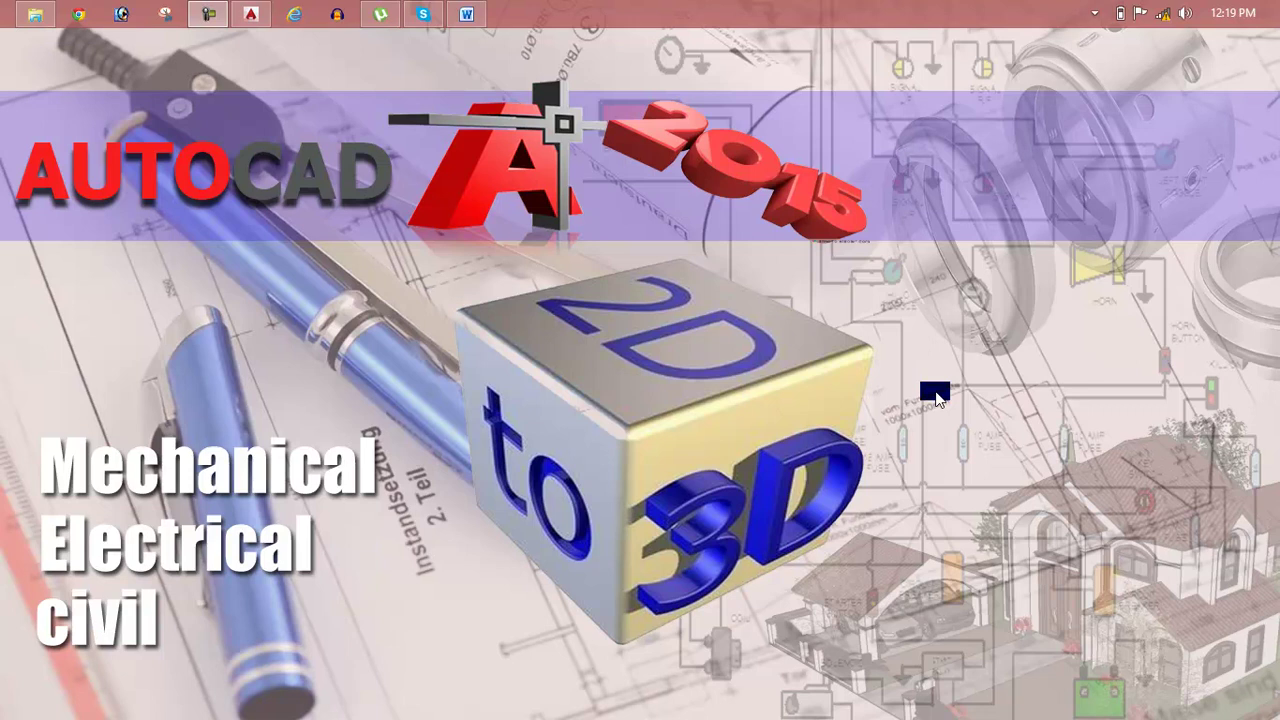
- Bring the Lesson 26 Word document up over the desktop
left_click(470, 12)
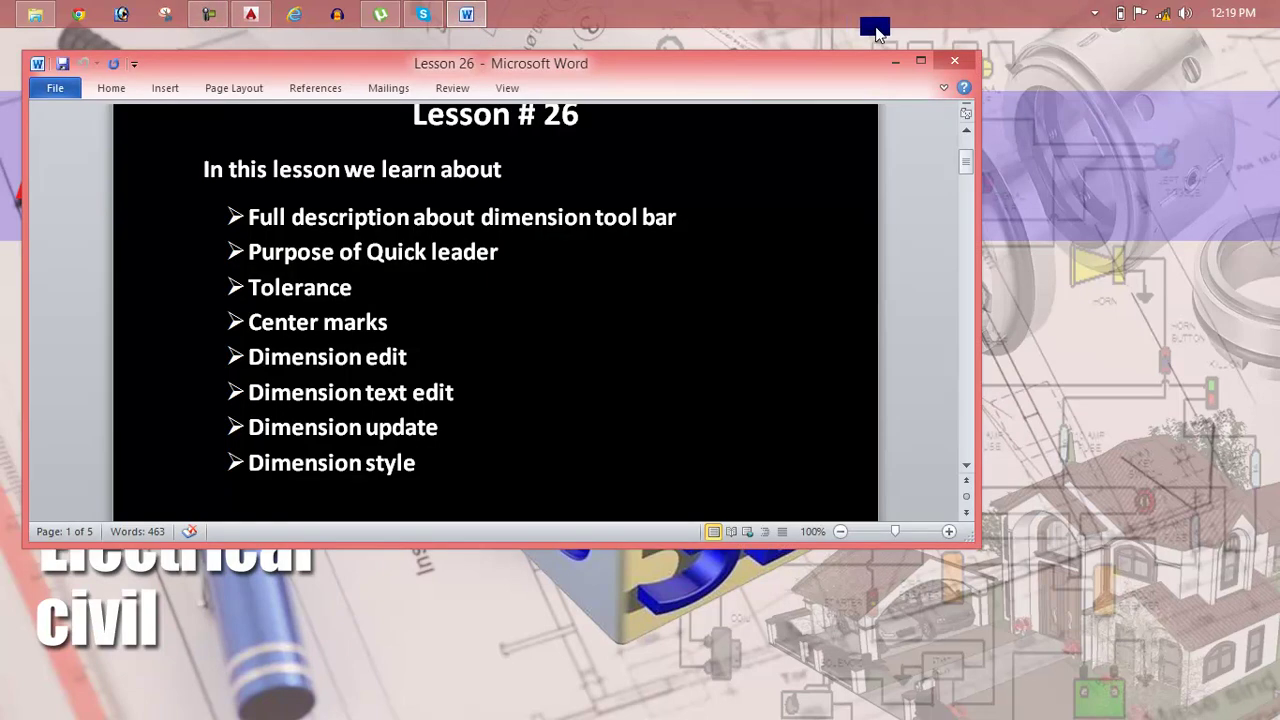
- Maximize the Lesson 26 document to show its AutoCAD 2015 title, then switch to blank Drawing1
left_click(921, 61)
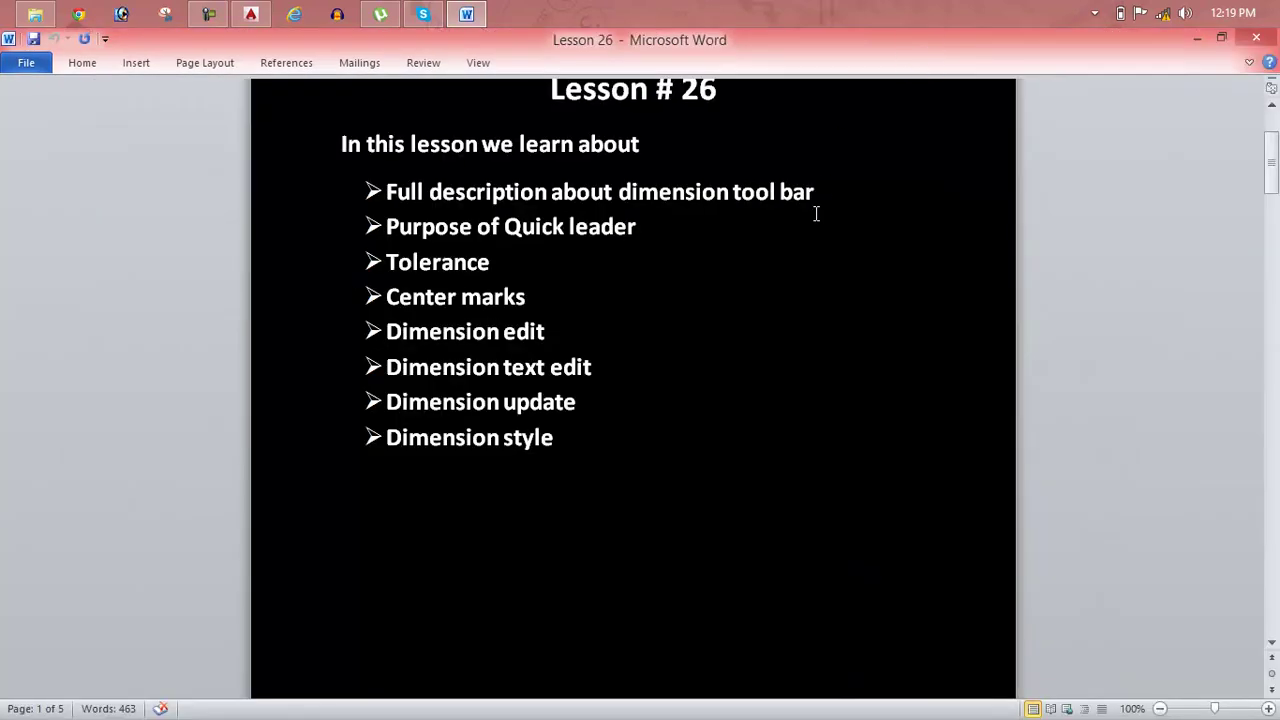
scroll(816, 213, "up", 1)
scroll(816, 213, "up", 1)
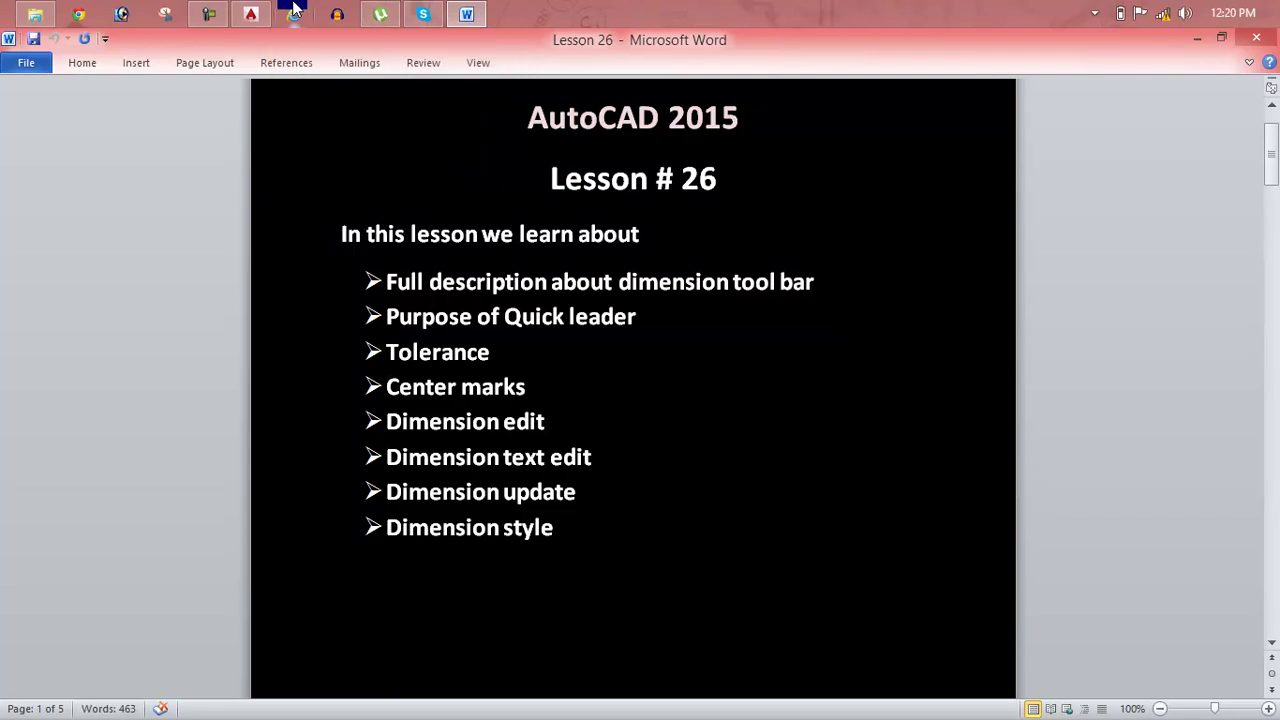
left_click(258, 13)
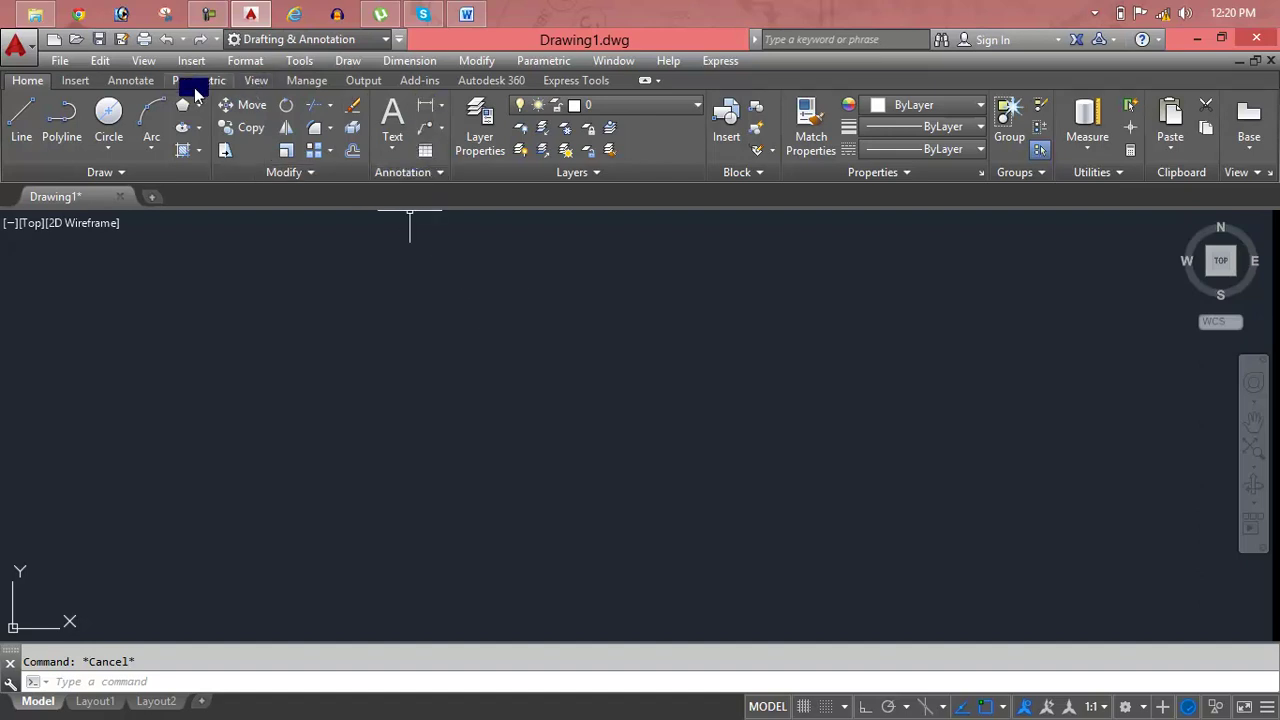
- Show the Annotate tab, briefly check the Scale List and Add Current Scale options, and glance at Word
left_click(147, 82)
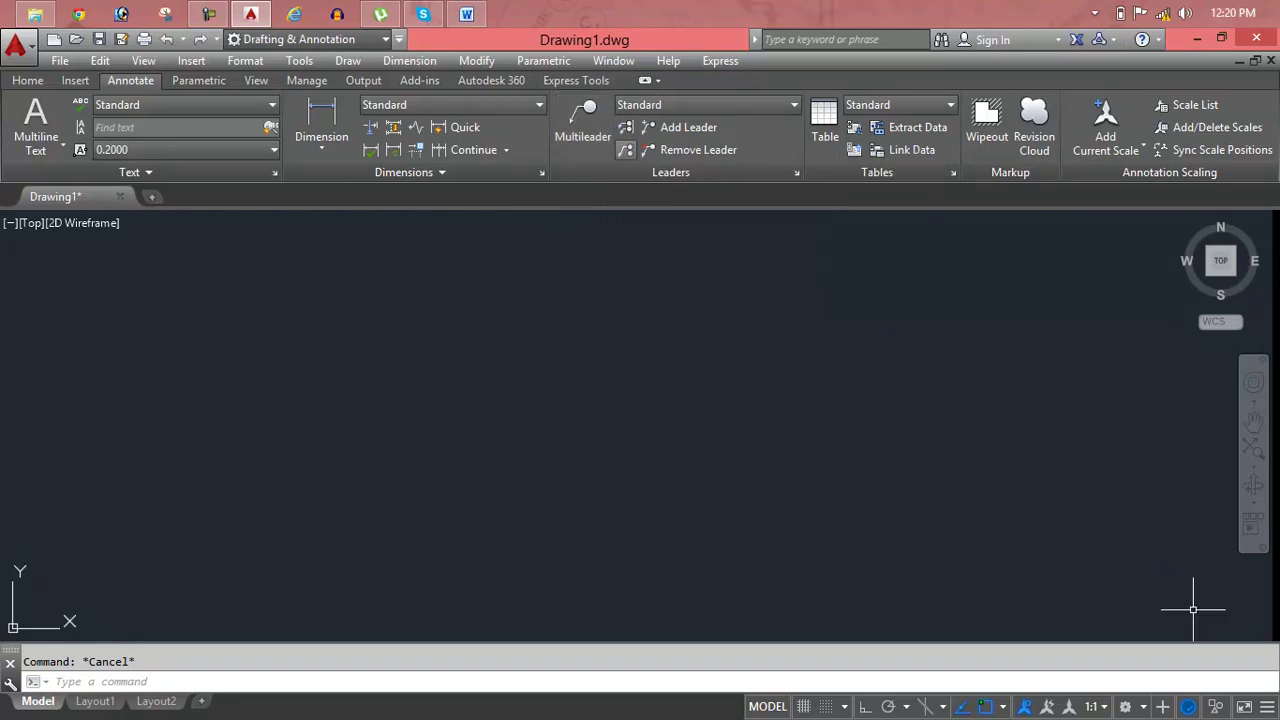
left_click(1183, 105)
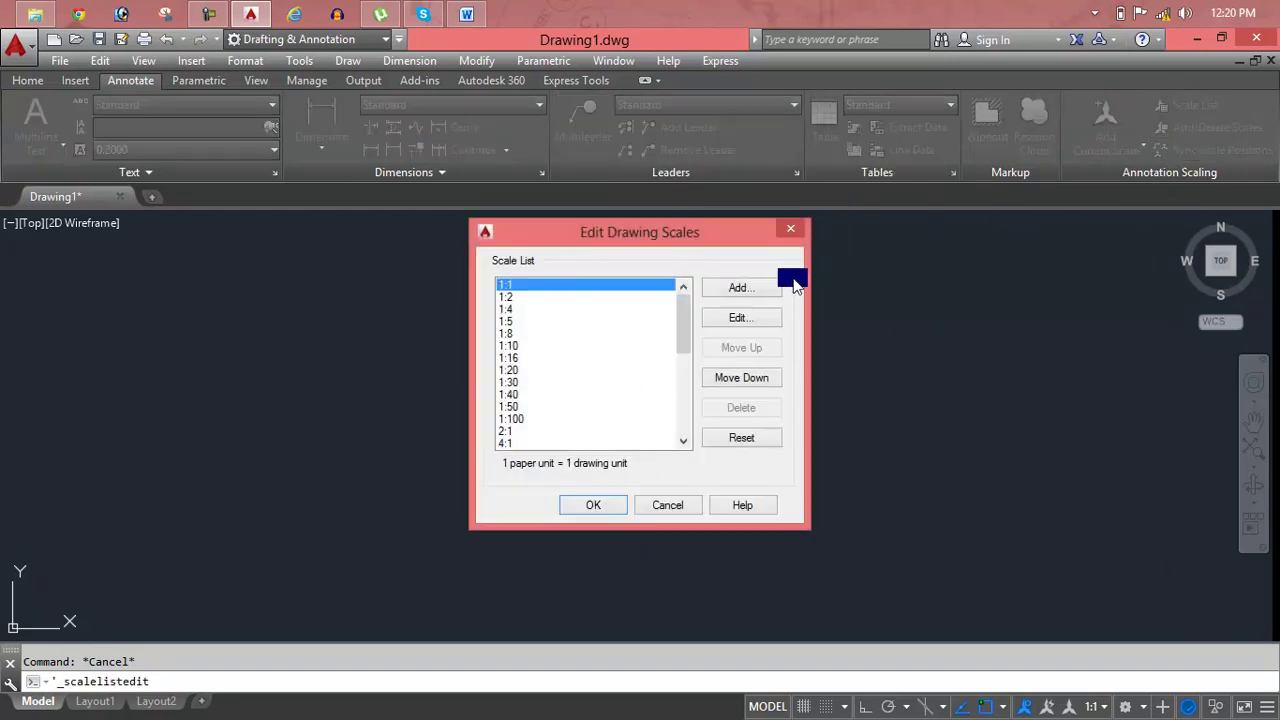
left_click(790, 231)
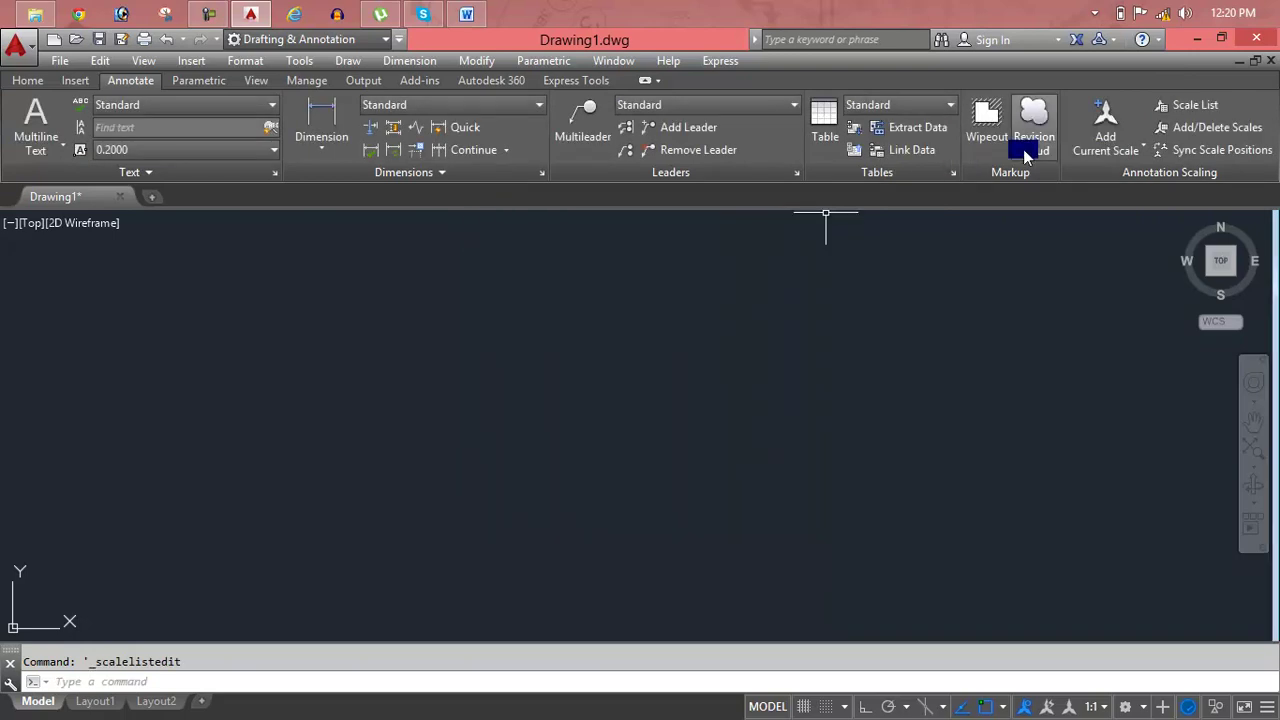
left_click(1108, 150)
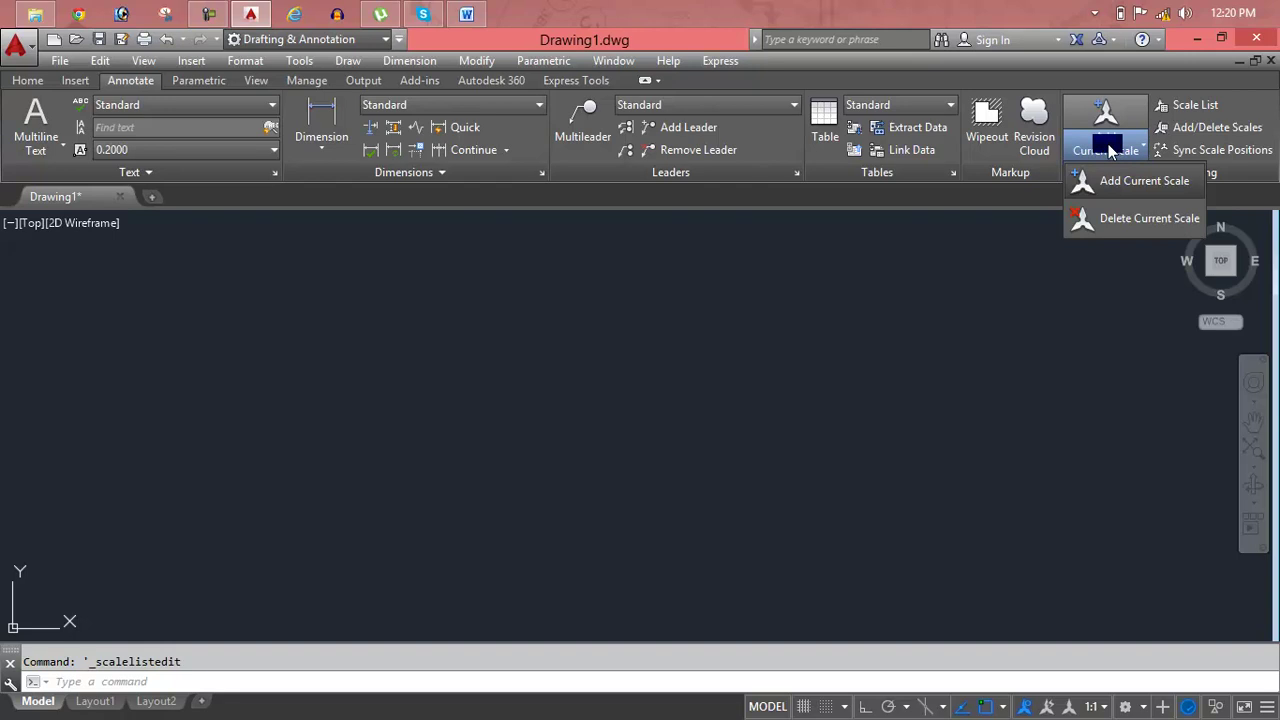
key("Escape")
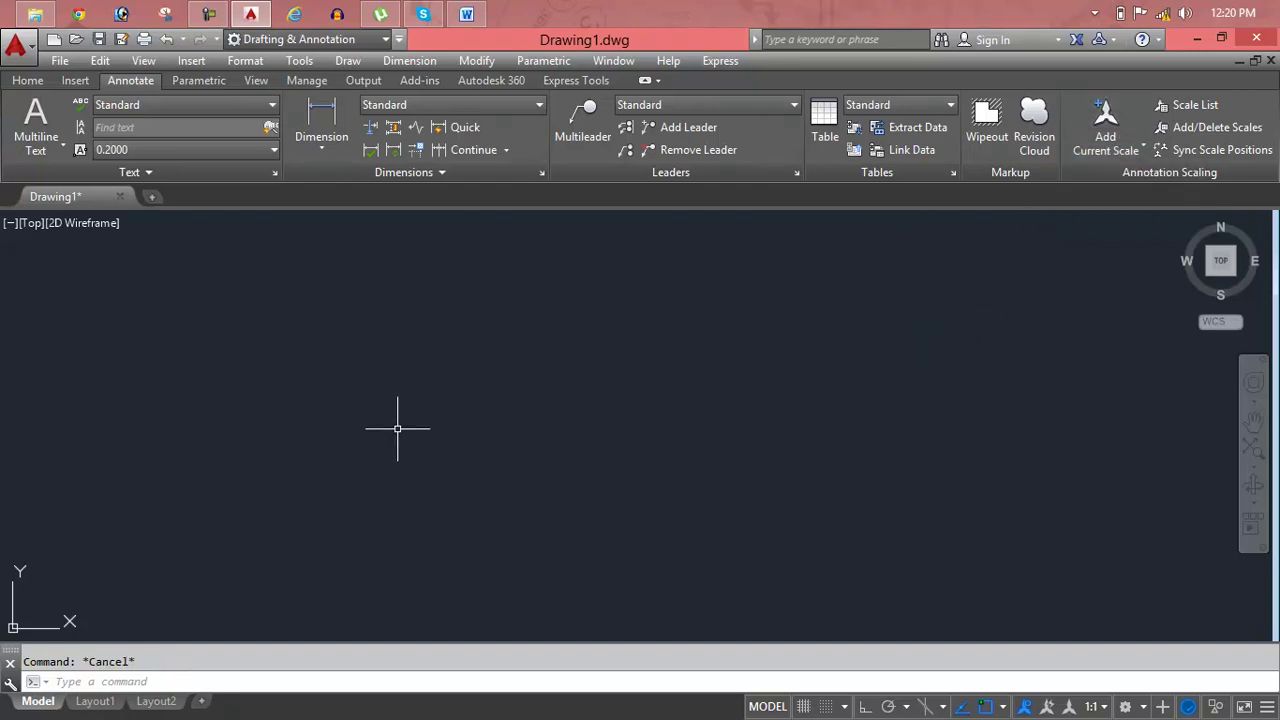
left_click(465, 14)
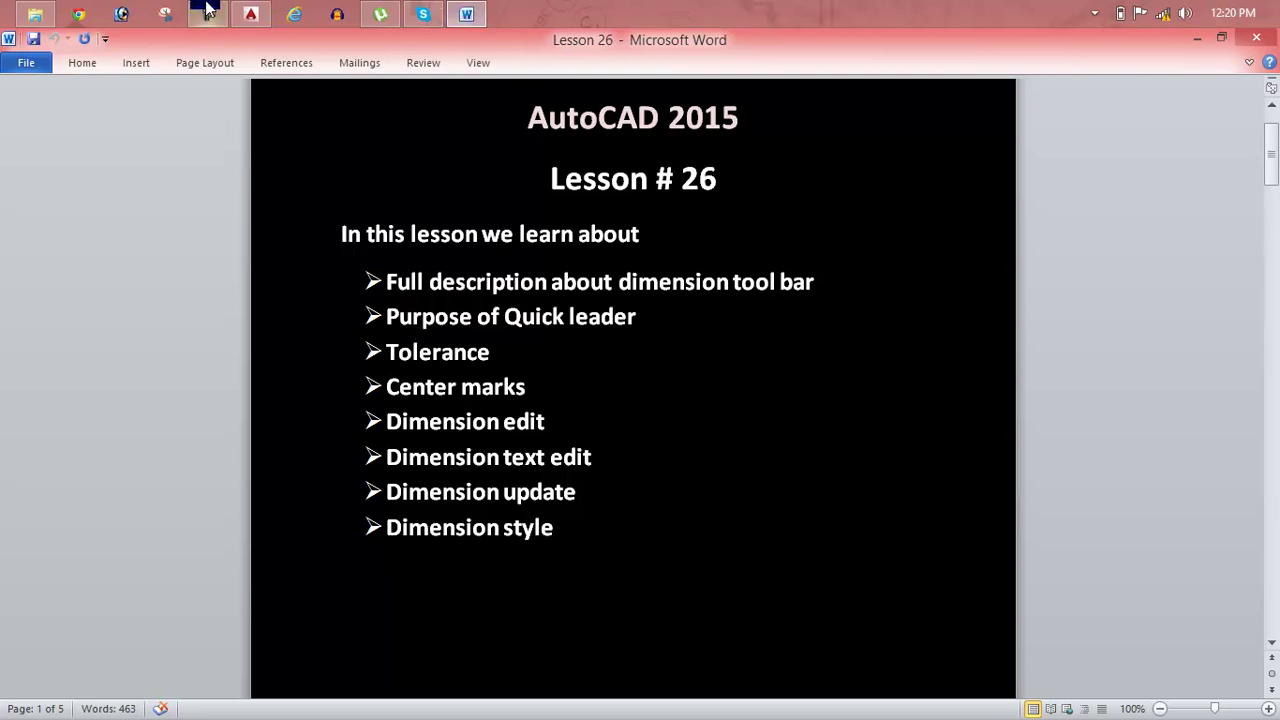
left_click(262, 16)
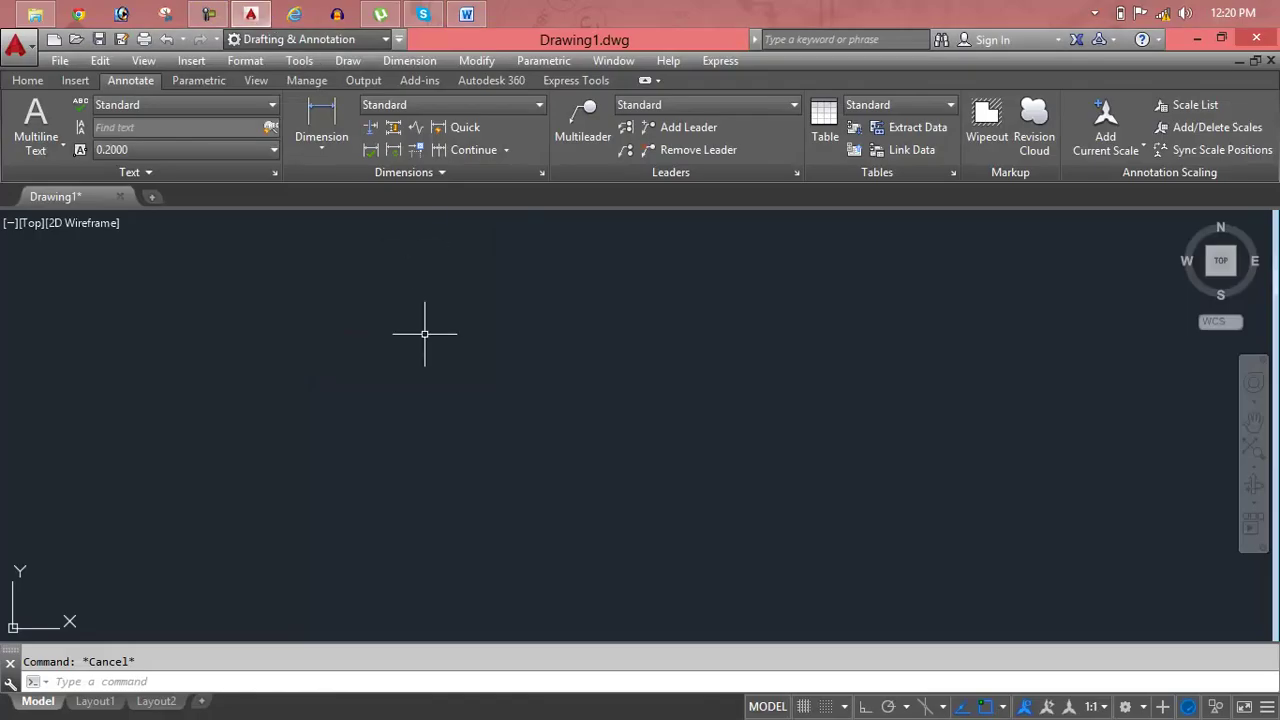
- Draw the large outer rectangle with the REC command
type("re")
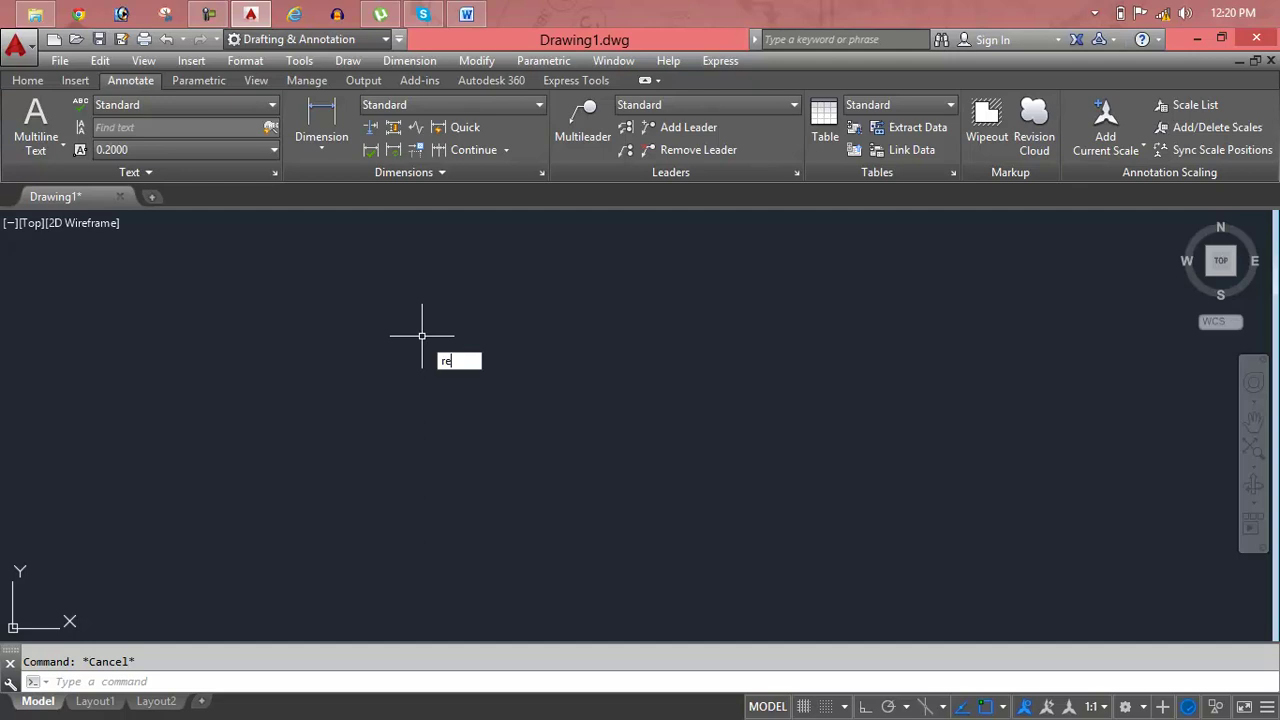
type("c")
key("Return")
left_click(370, 305)
left_click(764, 510)
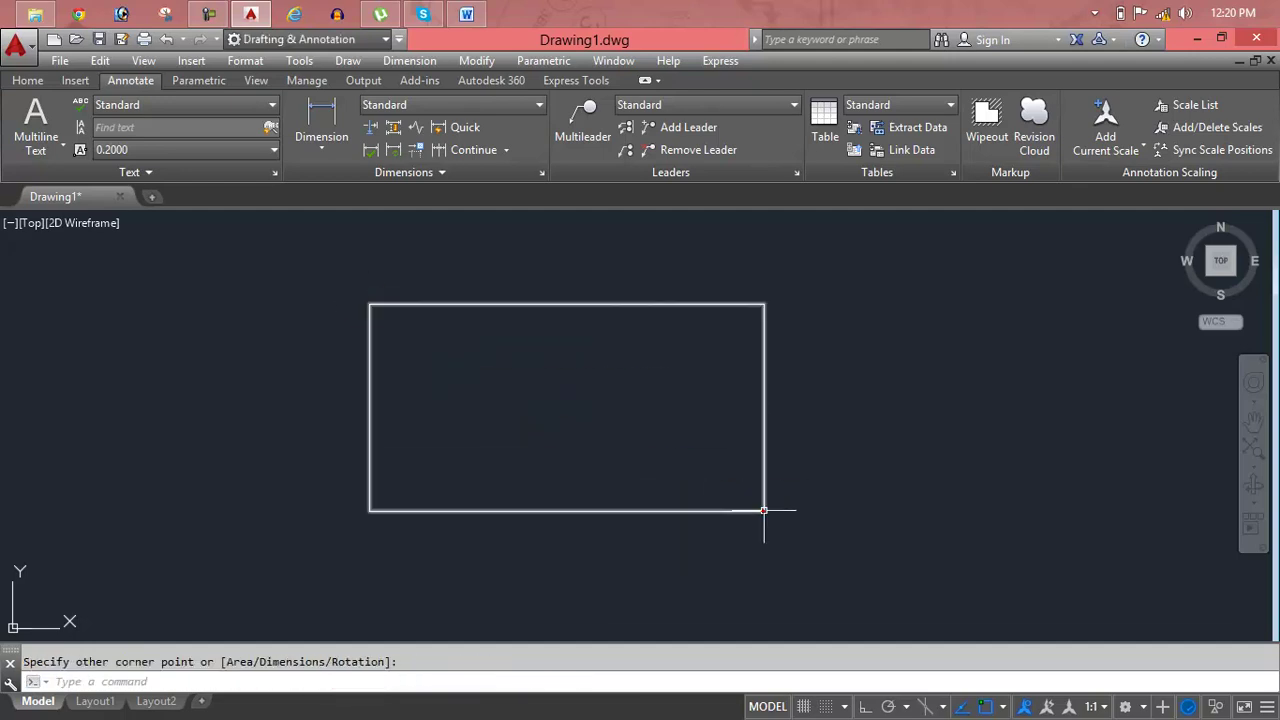
type("c")
- Draw two overlapping circles inside it, a small upper one and a larger lower one
key("Return")
left_click(434, 355)
left_click(466, 379)
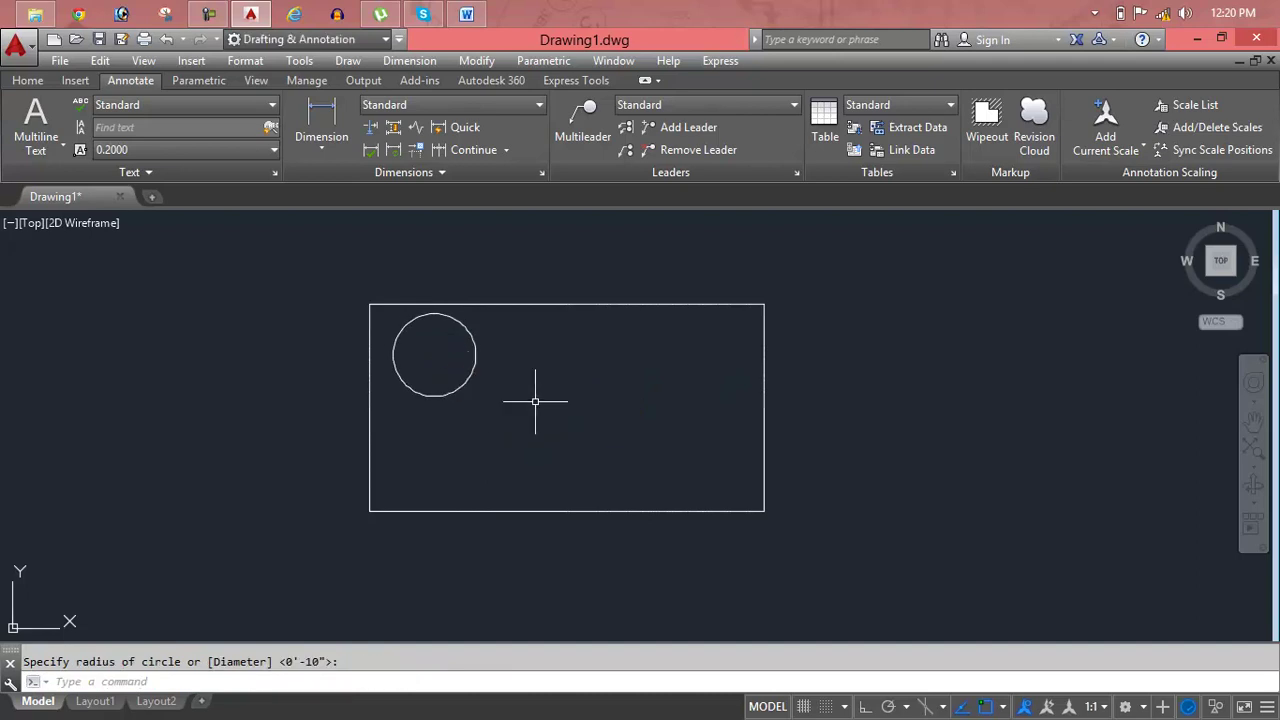
key("Return")
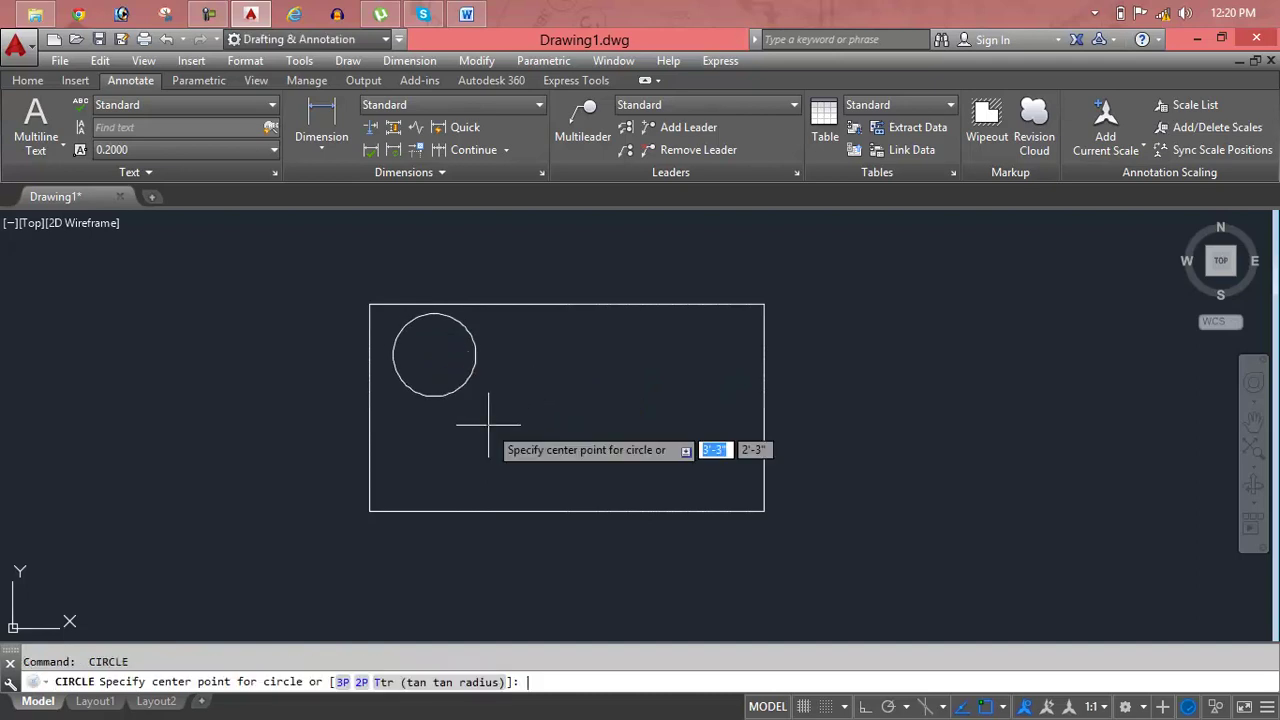
left_click(488, 425)
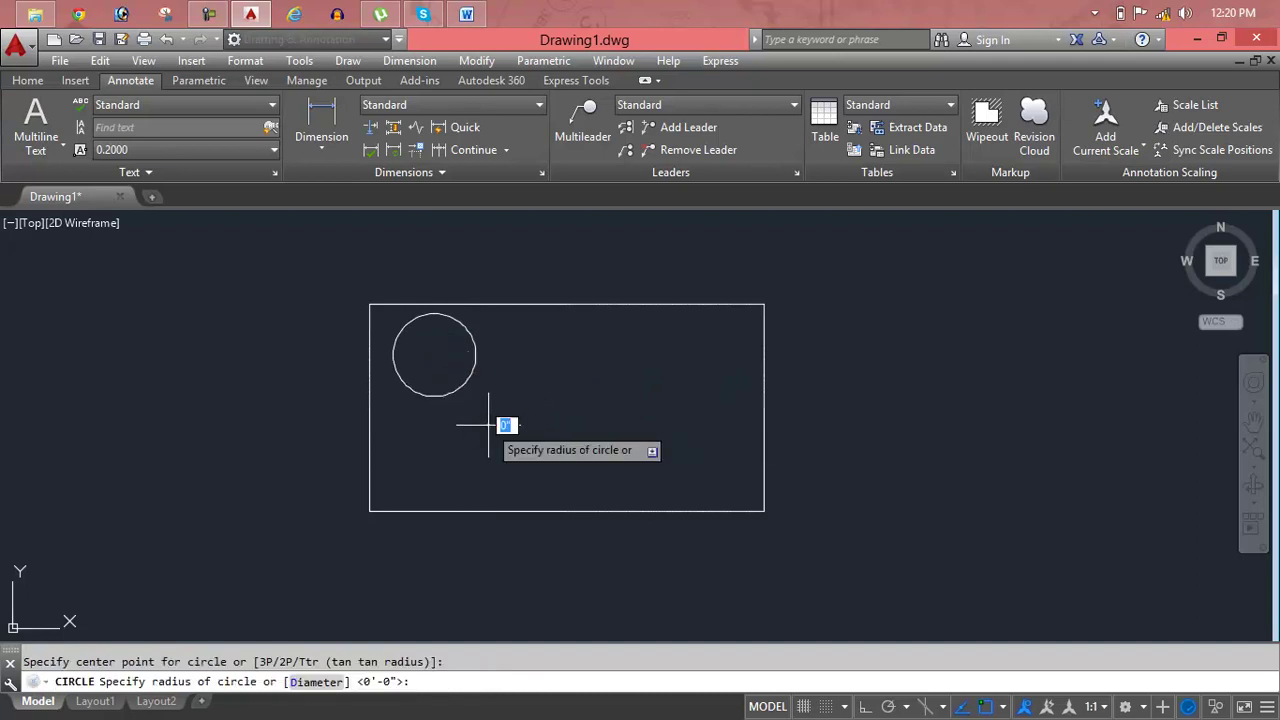
left_click(443, 376)
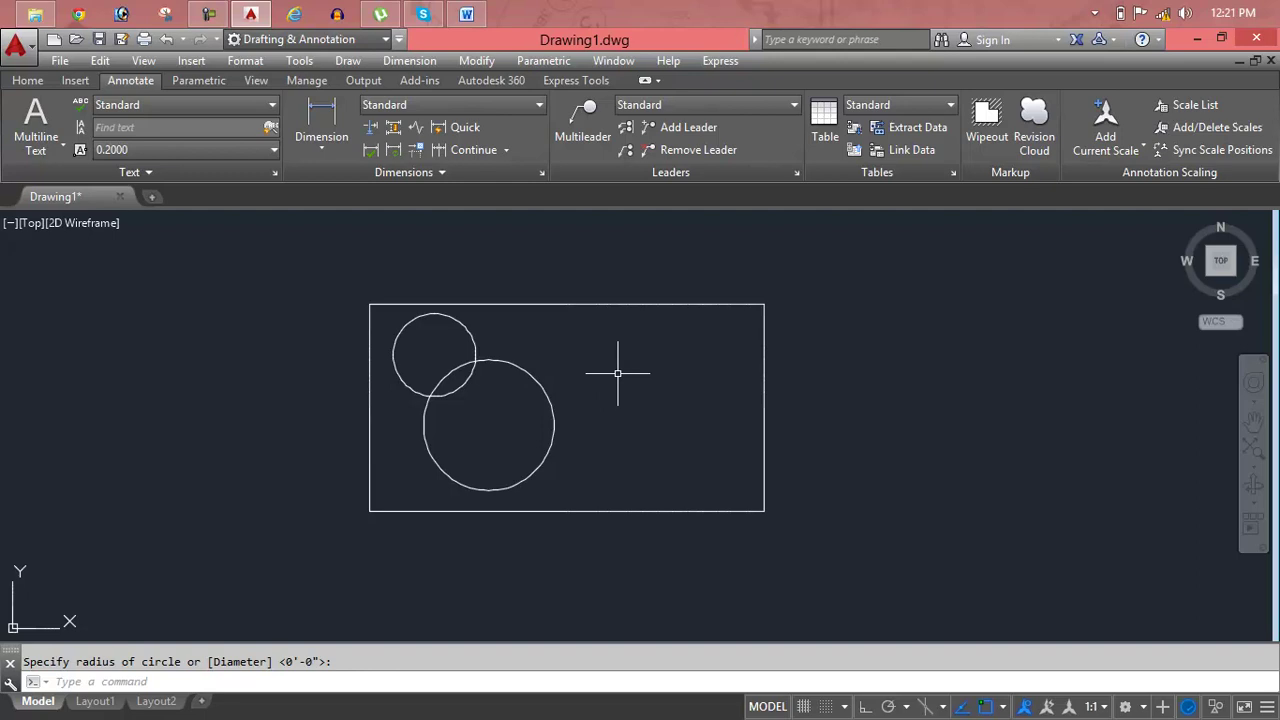
- Draw a three-point arc in the right part of the rectangle
left_click(27, 80)
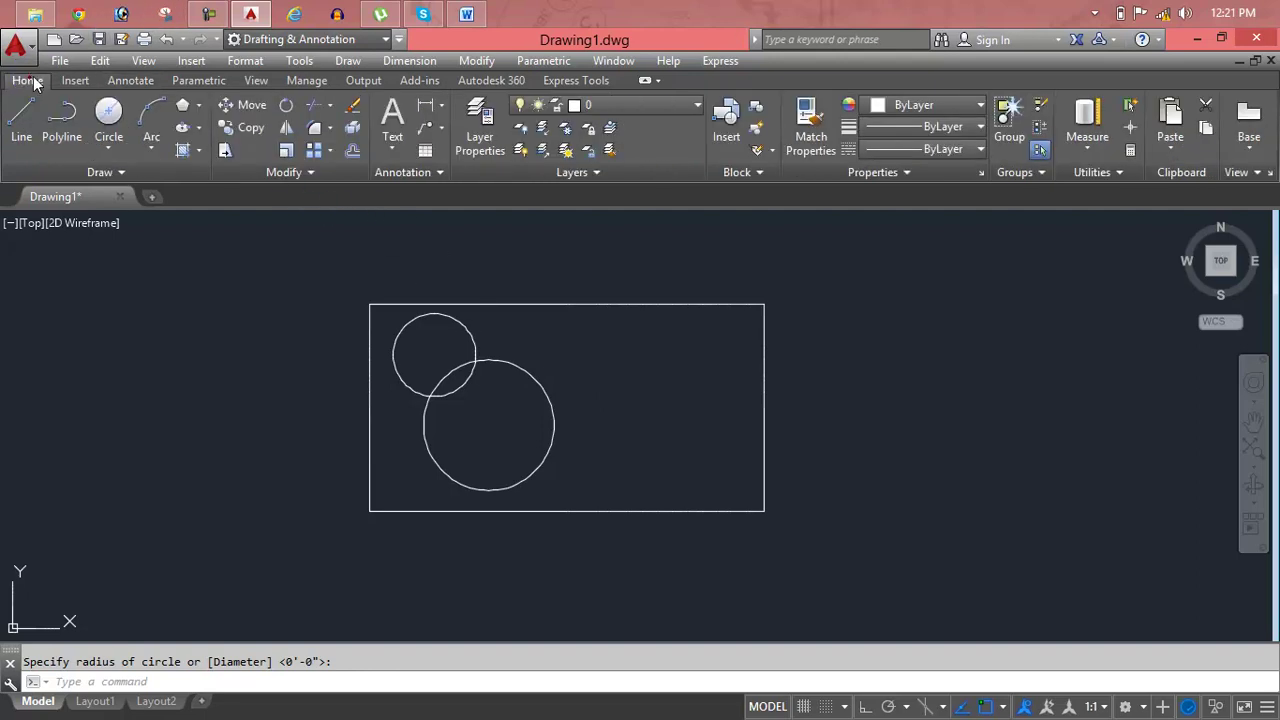
left_click(135, 178)
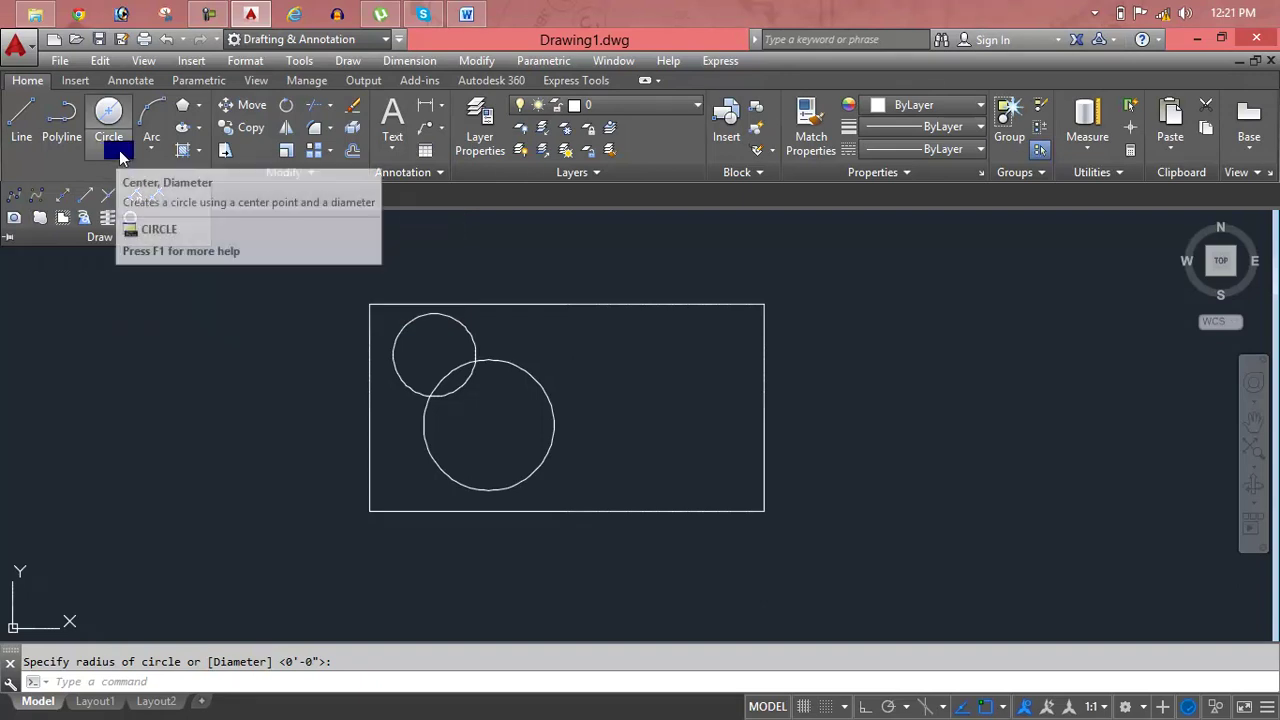
left_click(155, 149)
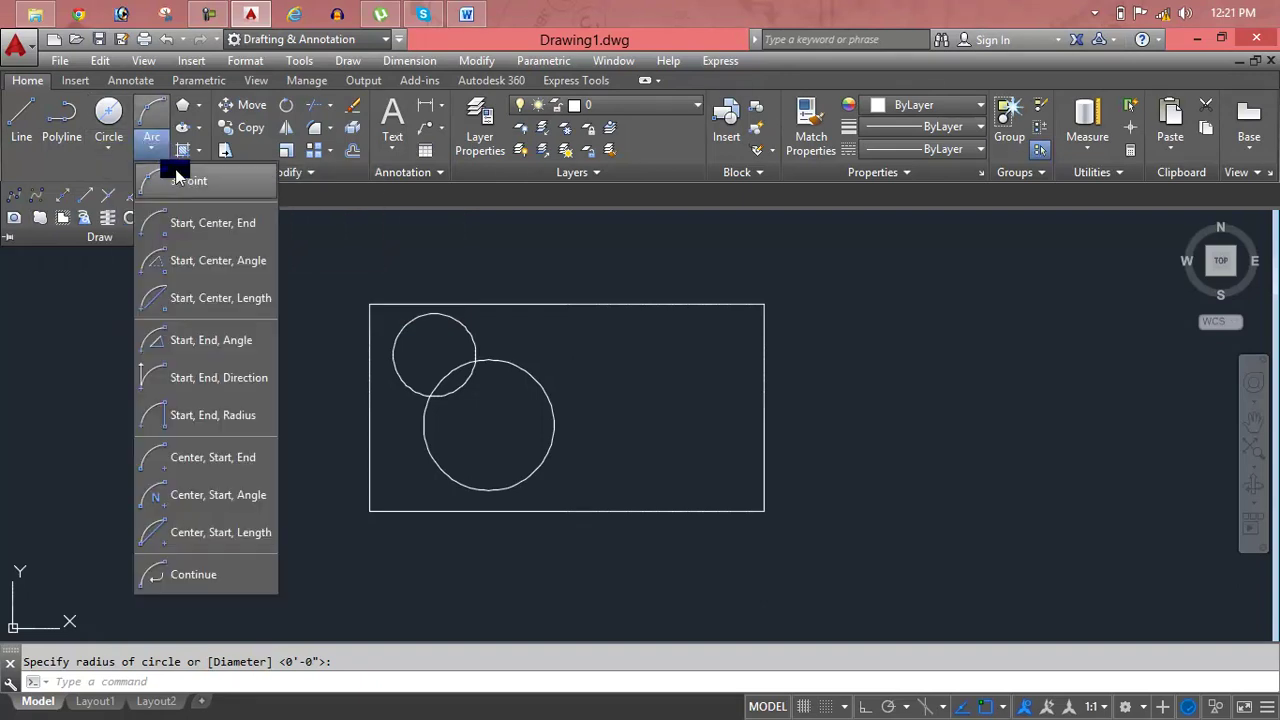
left_click(178, 181)
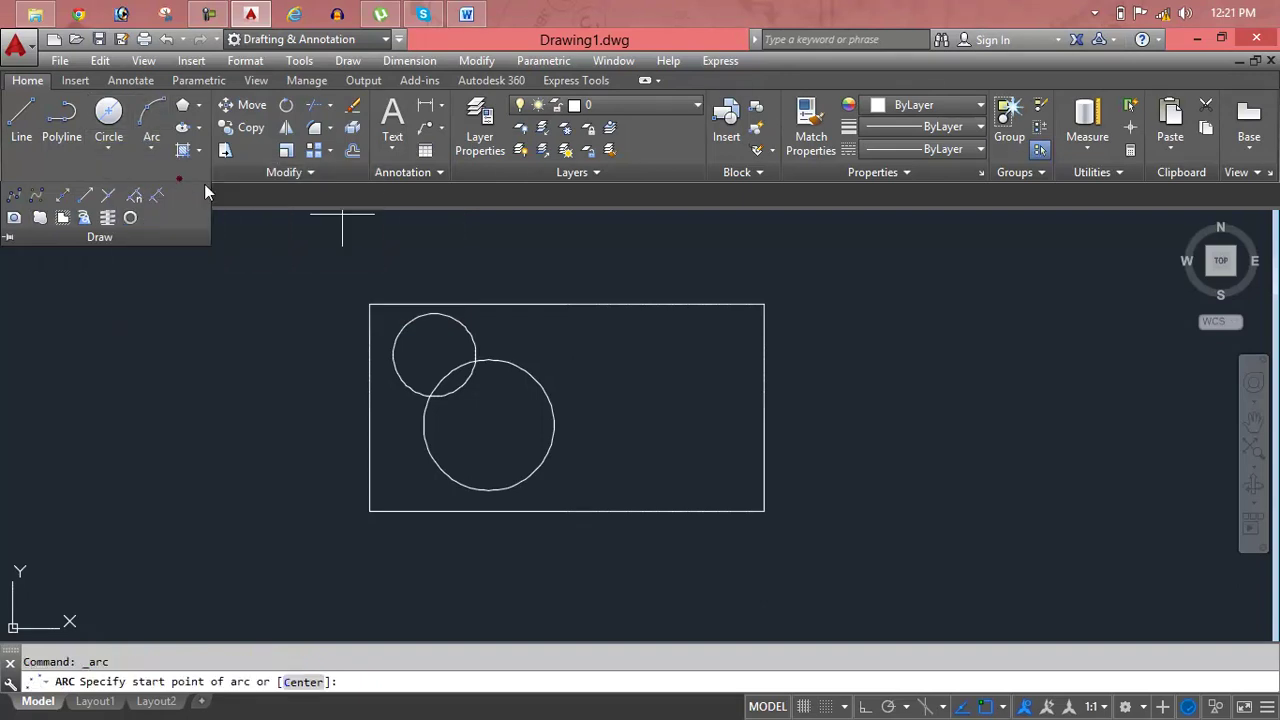
left_click(597, 388)
left_click(640, 344)
left_click(679, 354)
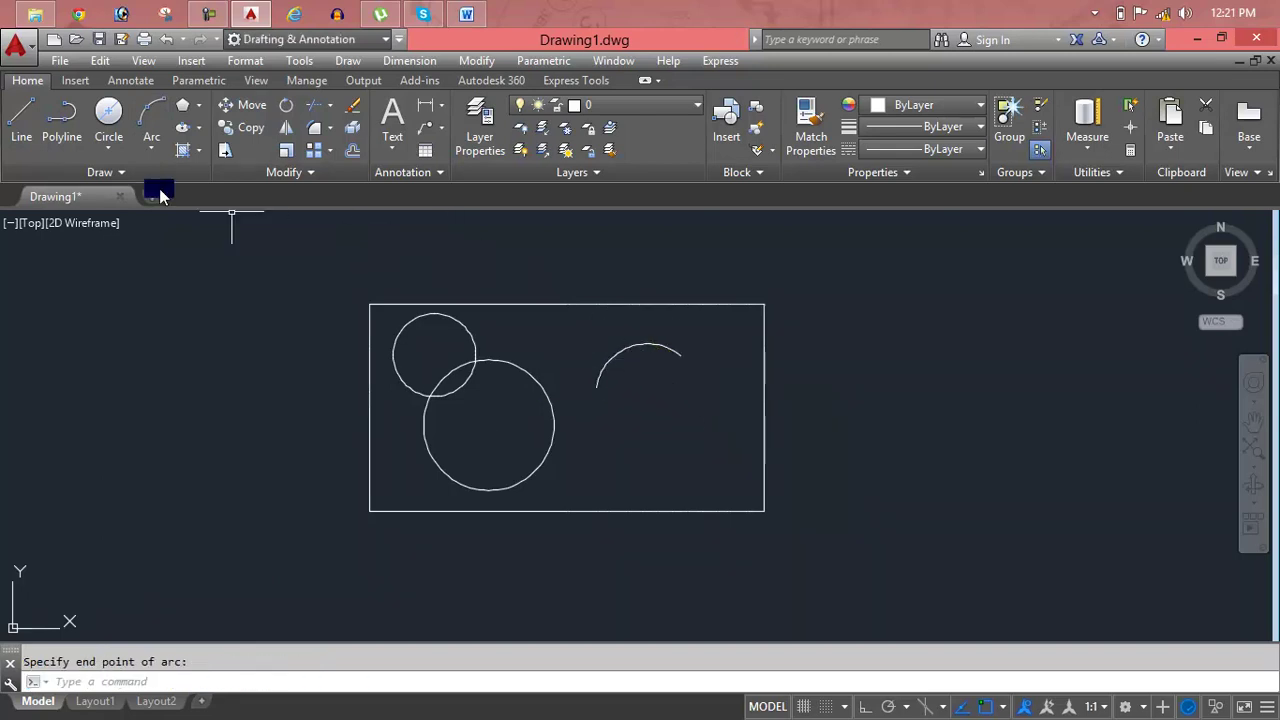
- Draw a small rectangle below the arc
type("rec")
key("Return")
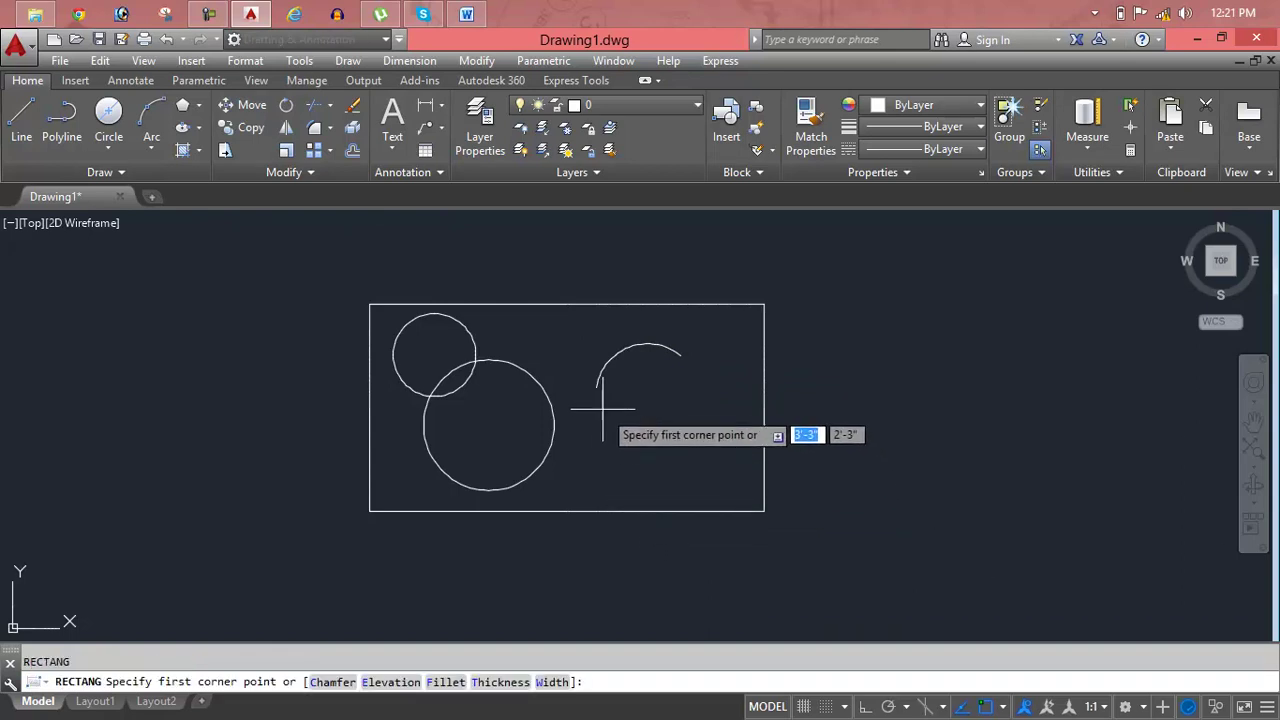
left_click(601, 406)
left_click(695, 453)
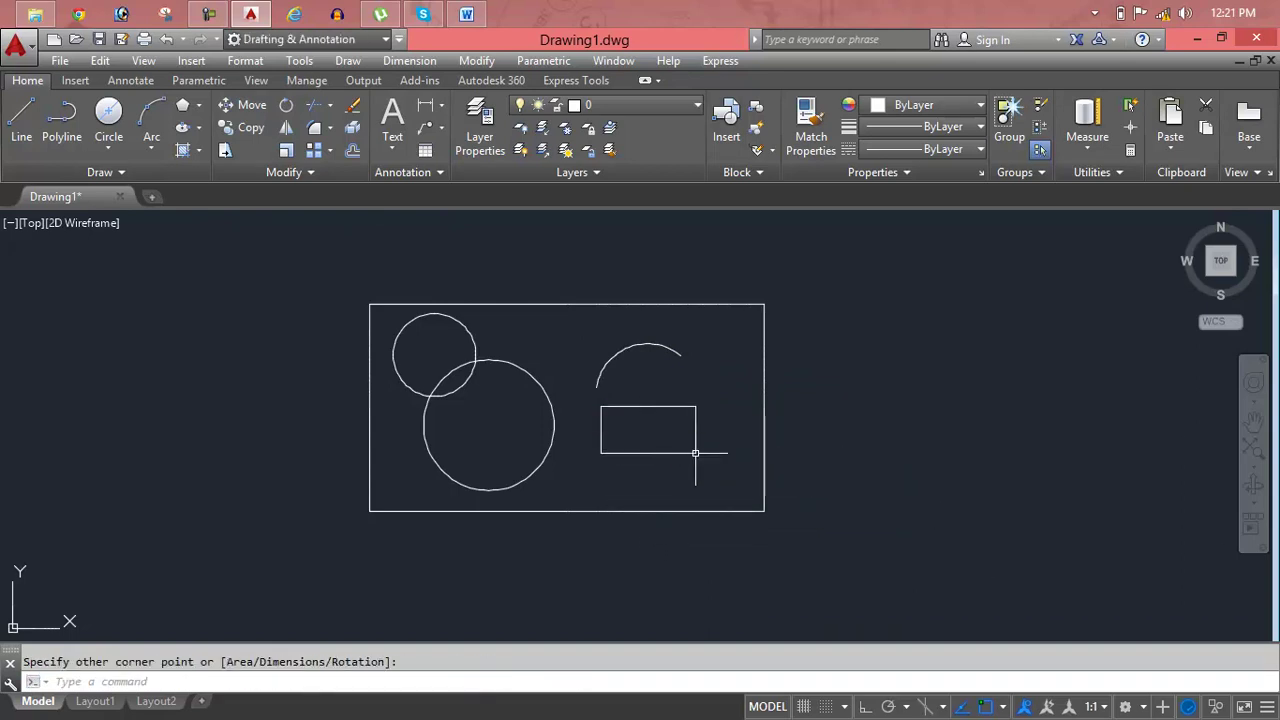
key("Escape")
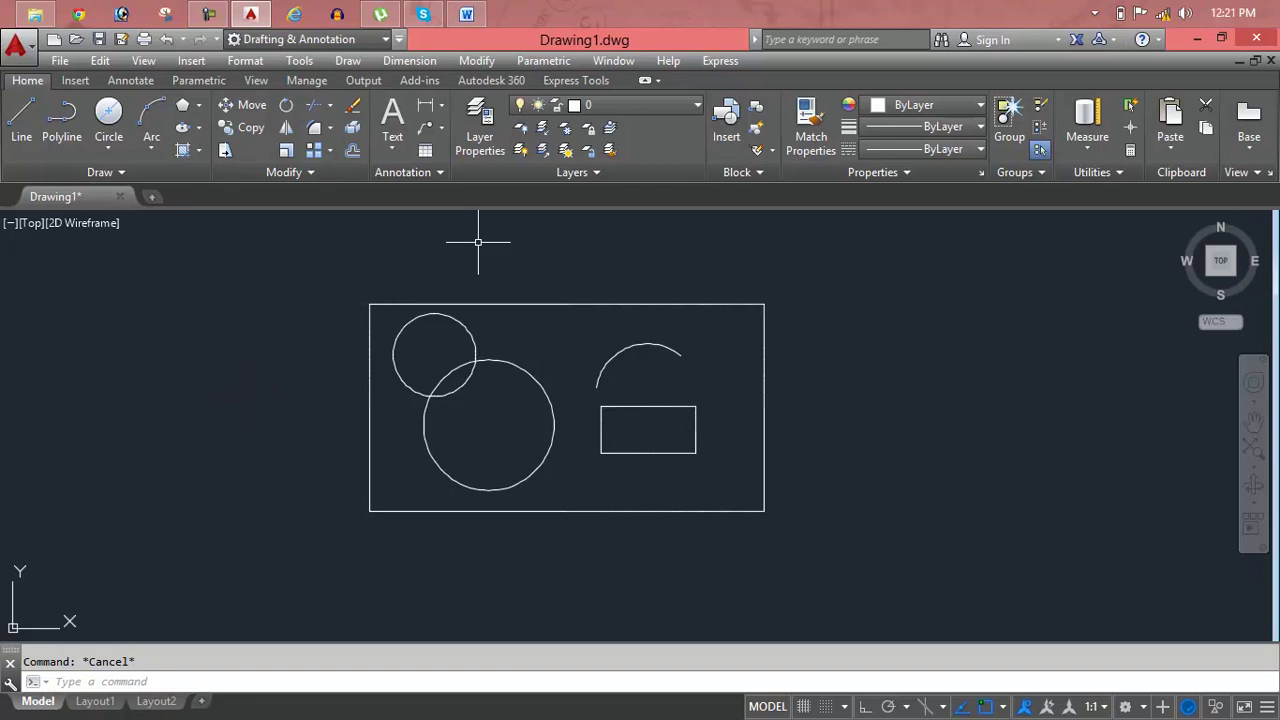
- Add a multileader from the small upper circle, landing to the left, with the text 'circle'
left_click(437, 134)
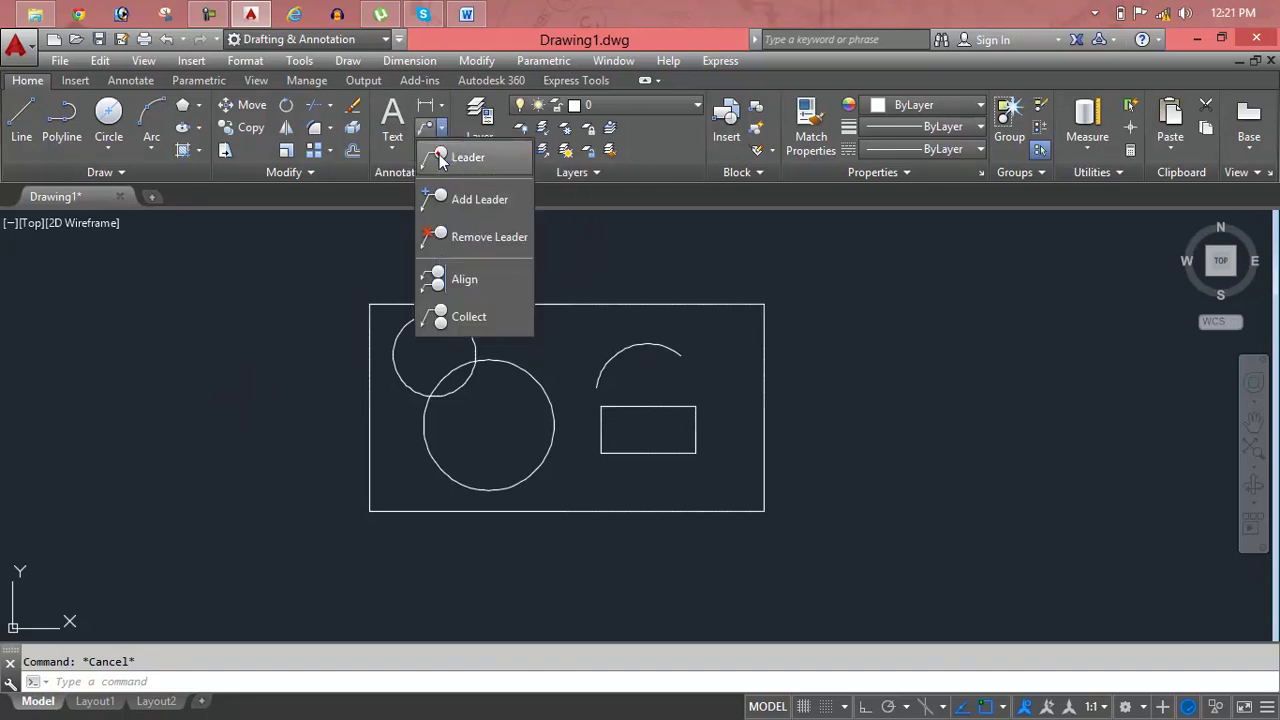
left_click(440, 157)
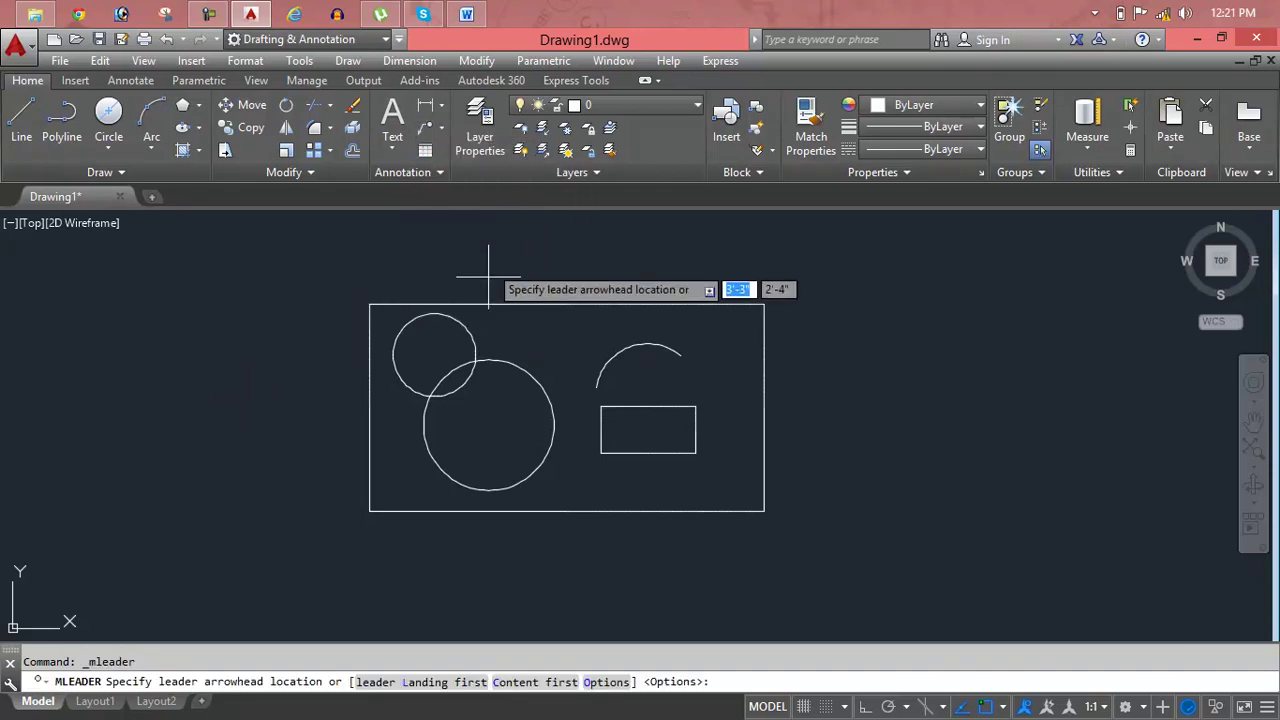
left_click(434, 354)
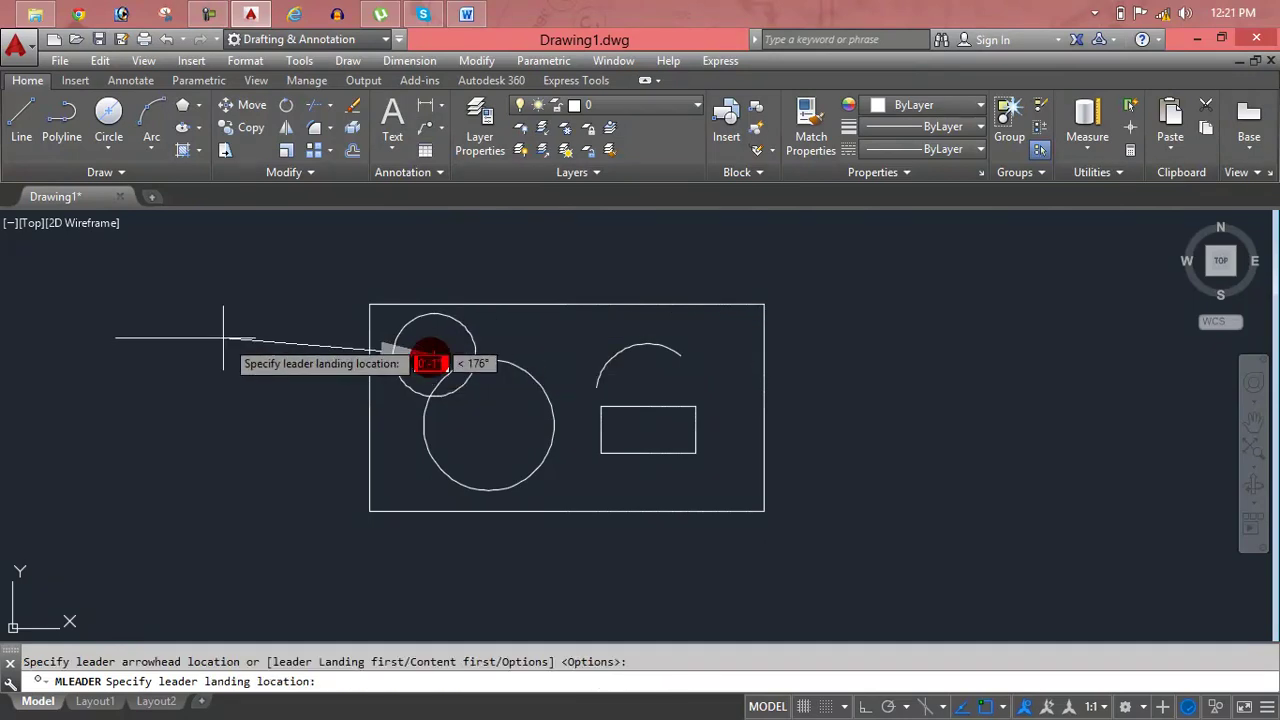
left_click(307, 293)
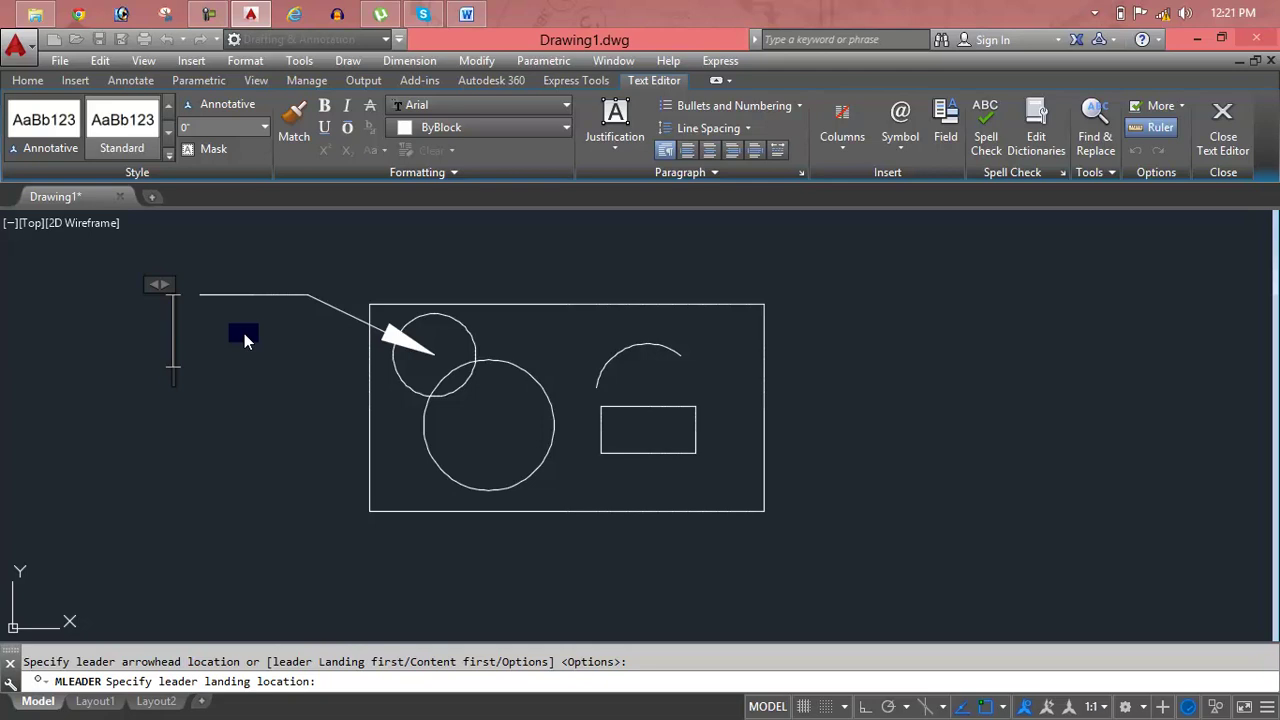
type("XI")
key("BackSpace")
key("BackSpace")
type("circle")
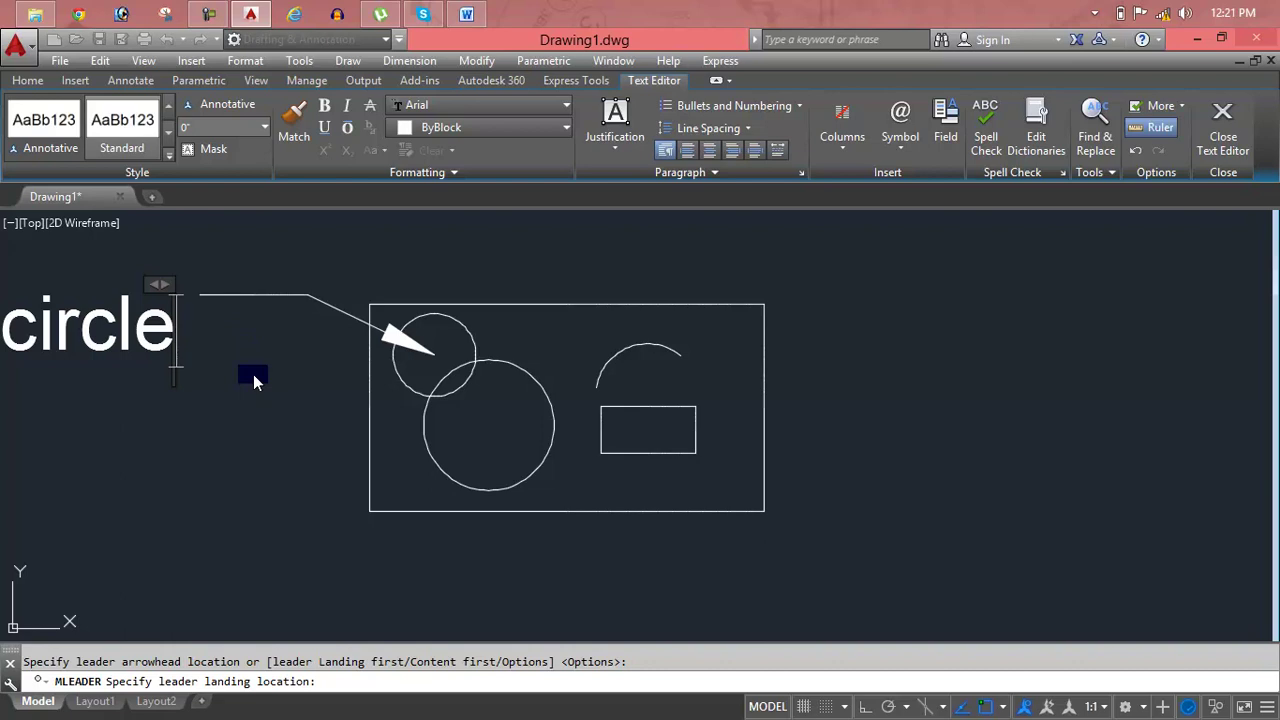
left_click(253, 374)
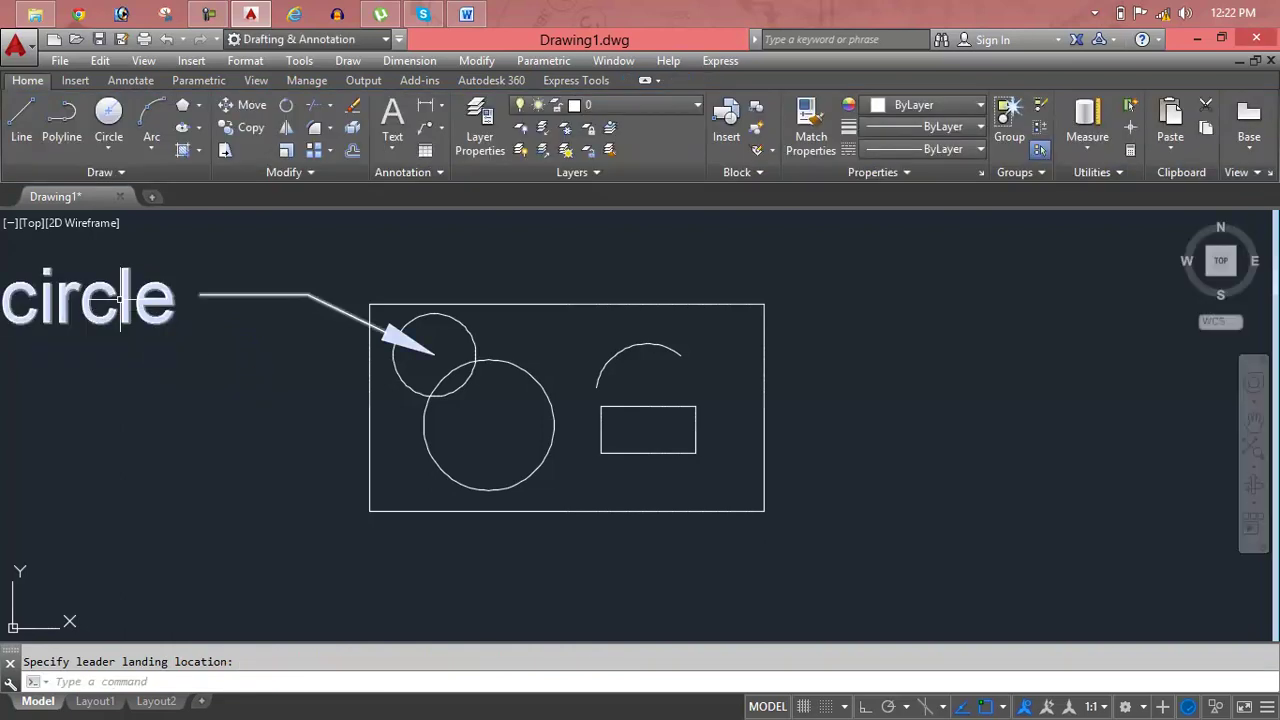
scroll(121, 298, "down", 4)
middle_click_drag(126, 300, 209, 290)
scroll(212, 304, "up", 4)
scroll(212, 303, "down", 2)
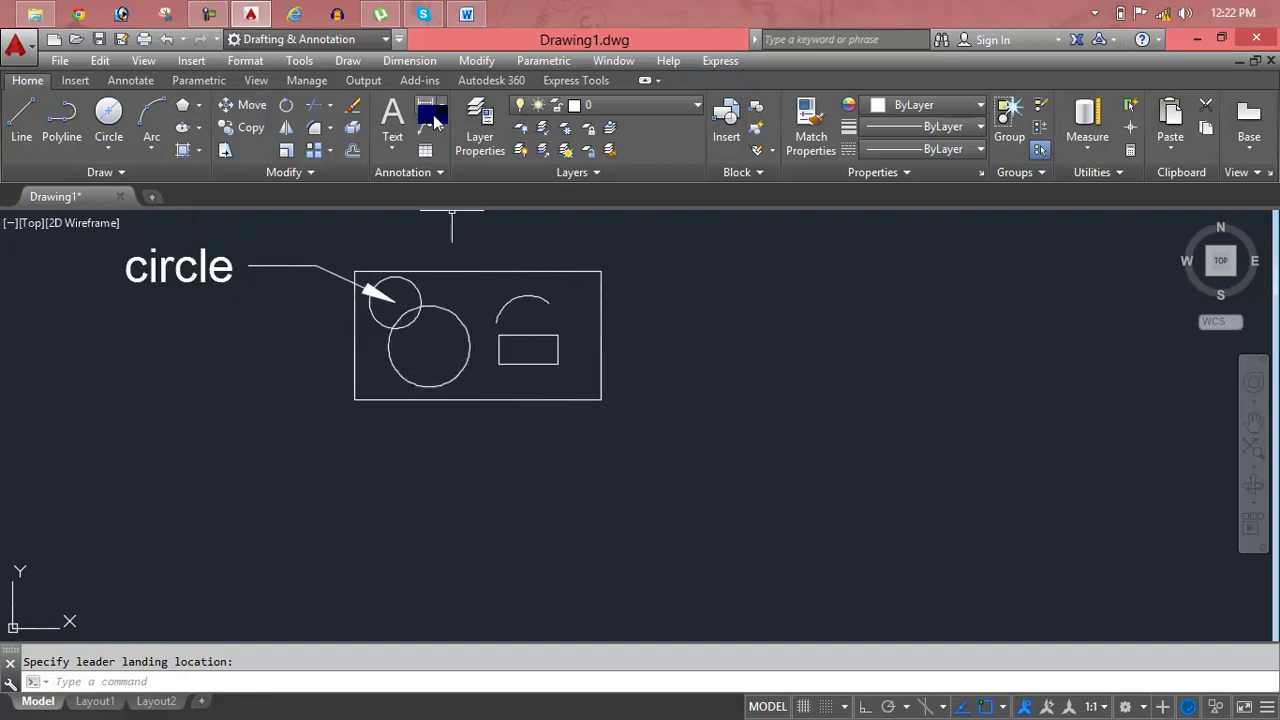
left_click(440, 127)
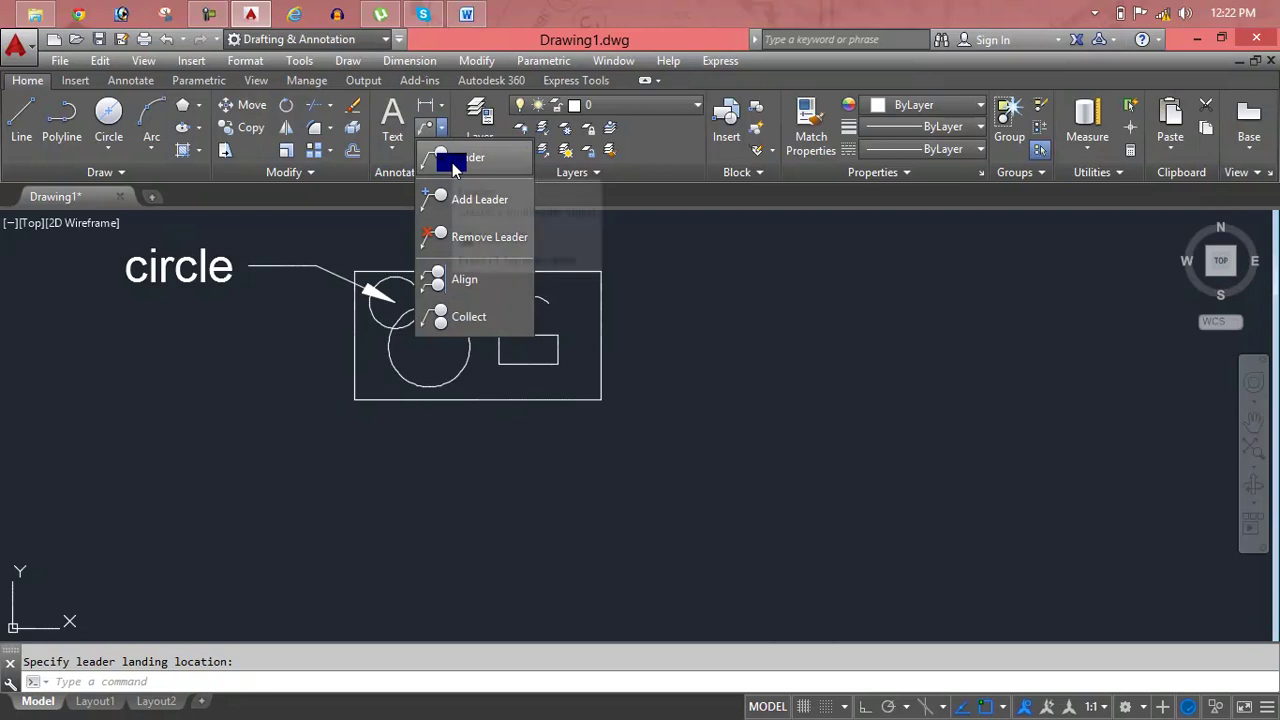
left_click(470, 199)
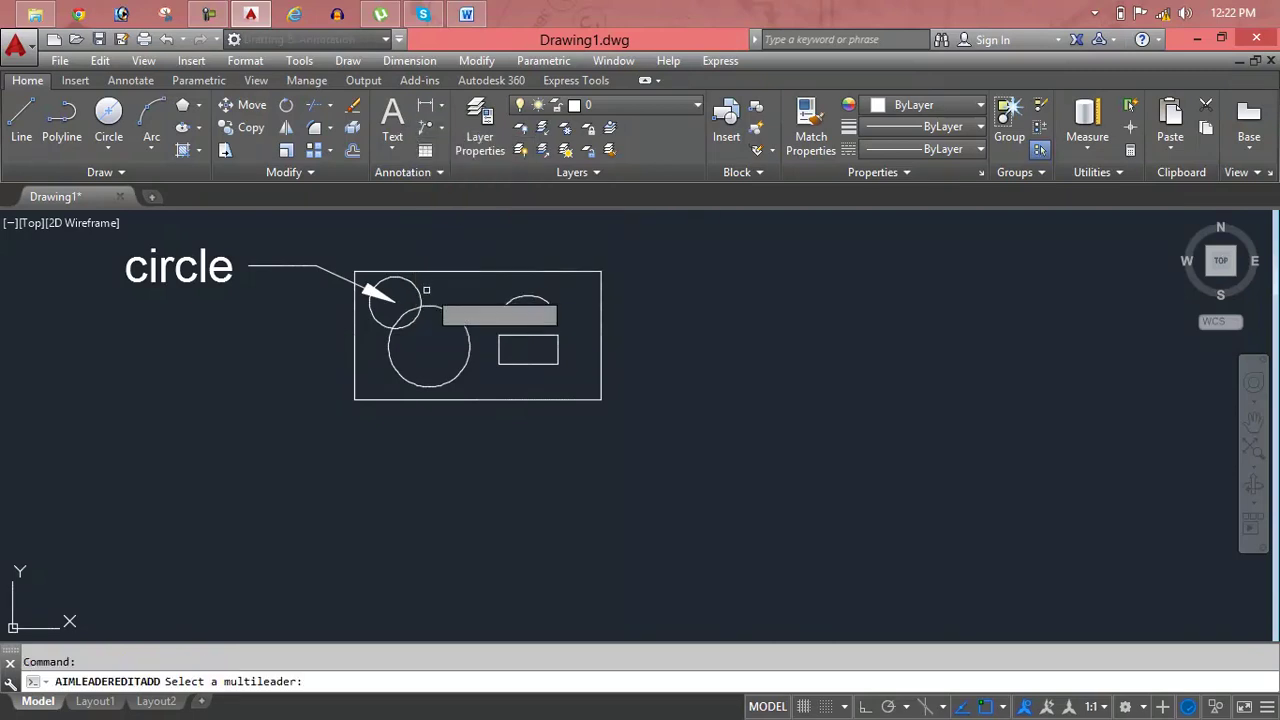
left_click(416, 386)
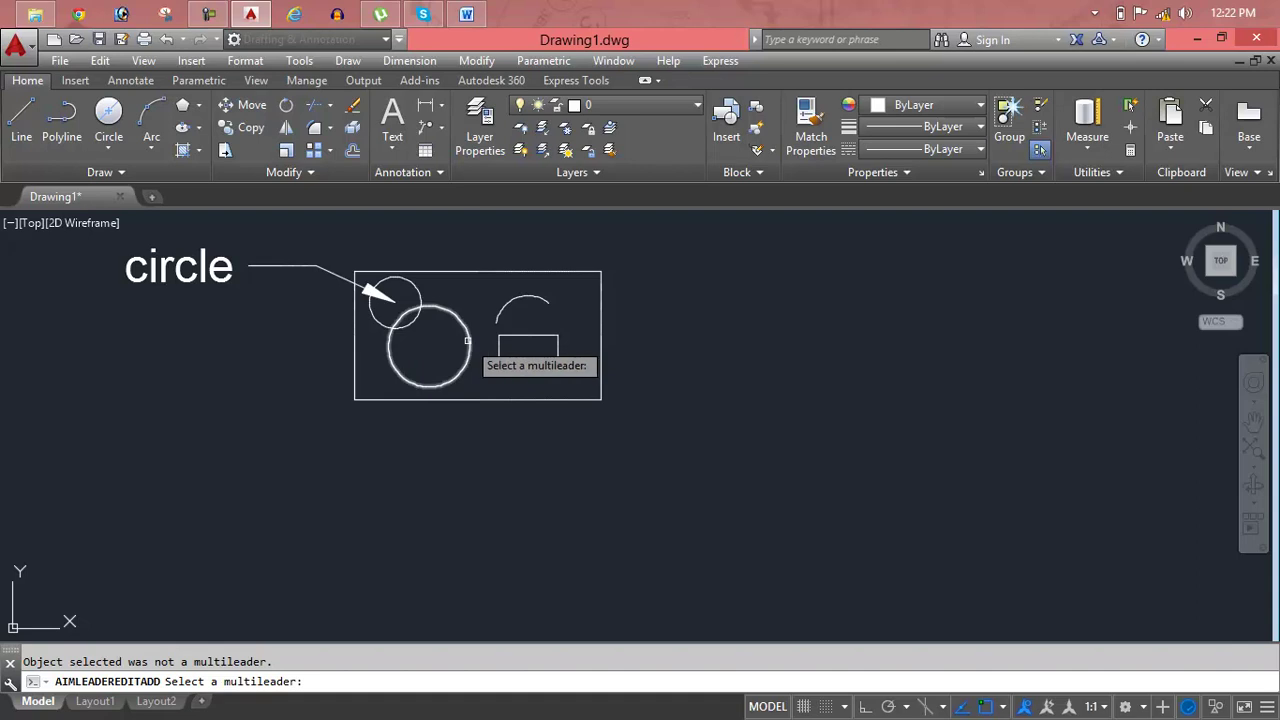
left_click(369, 289)
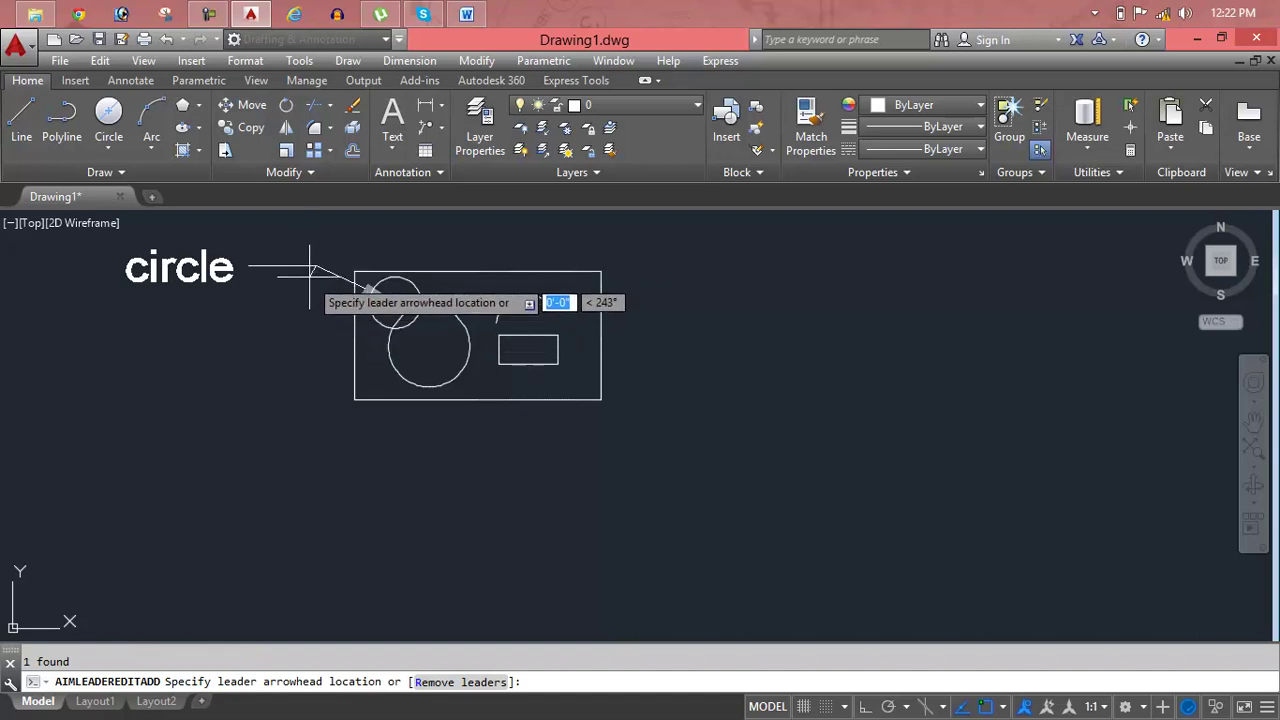
scroll(310, 268, "up", 5)
scroll(310, 265, "up", 4)
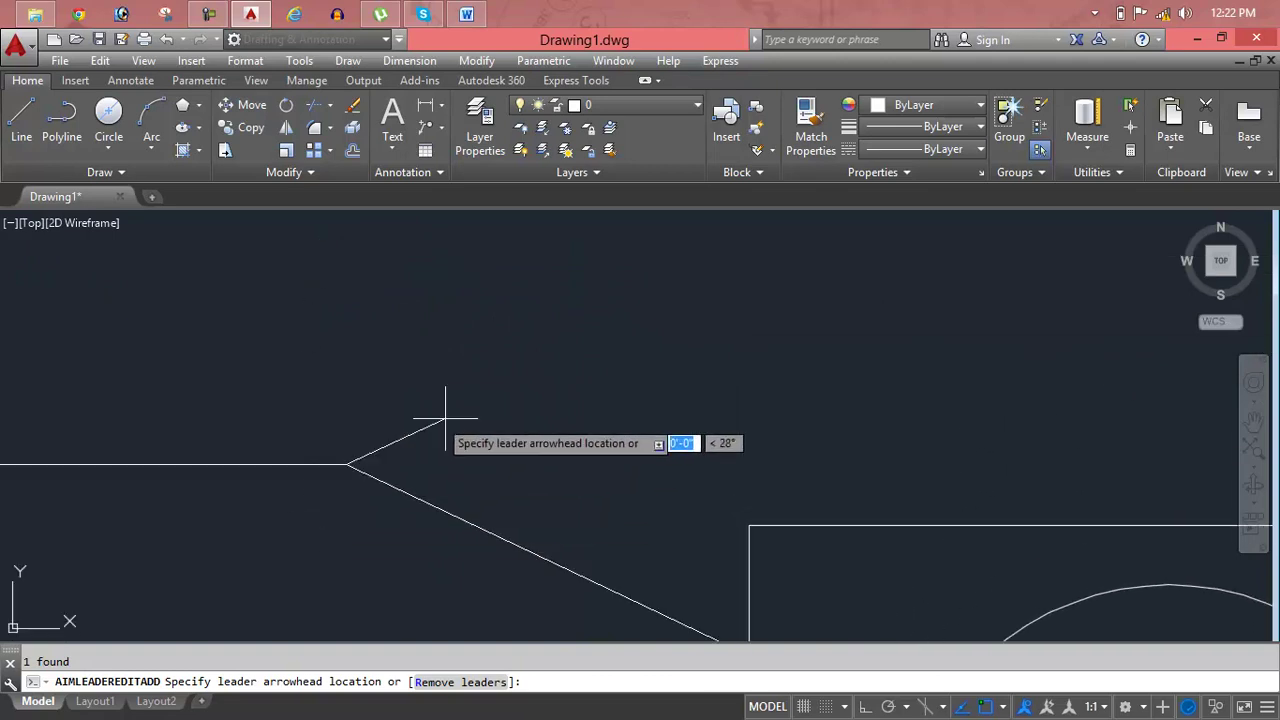
scroll(714, 349, "down", 4)
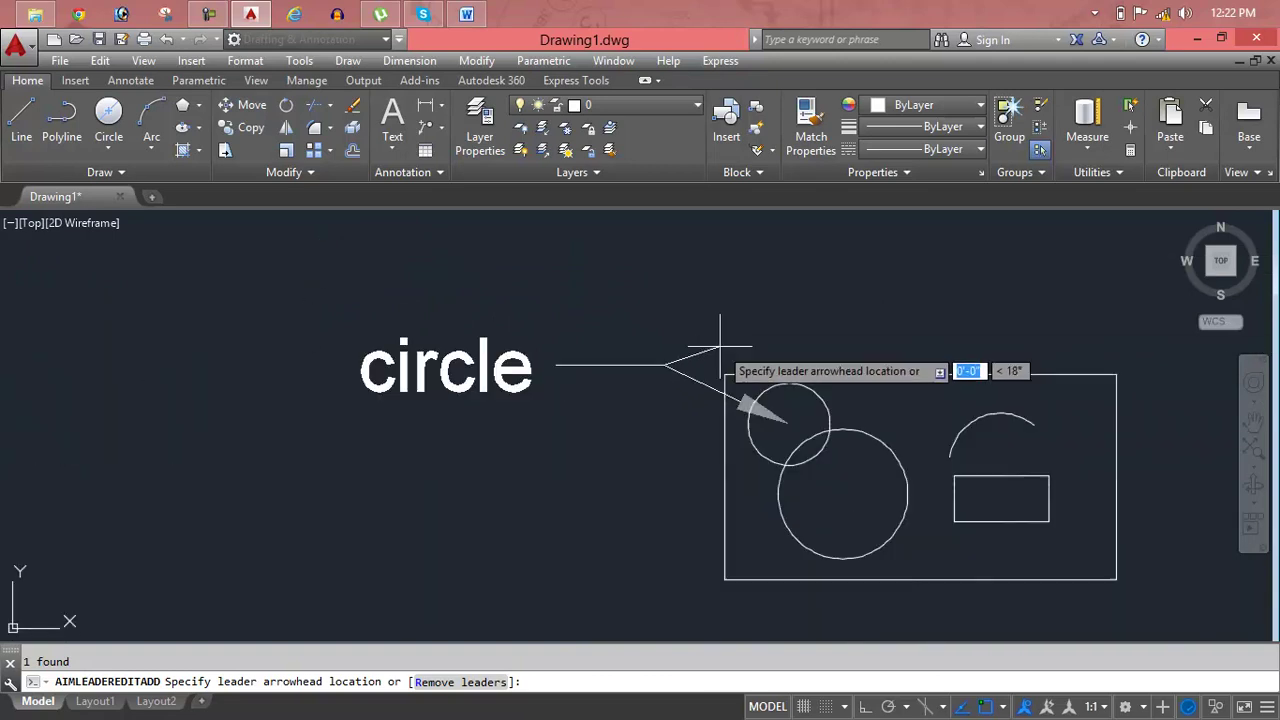
left_click(491, 460)
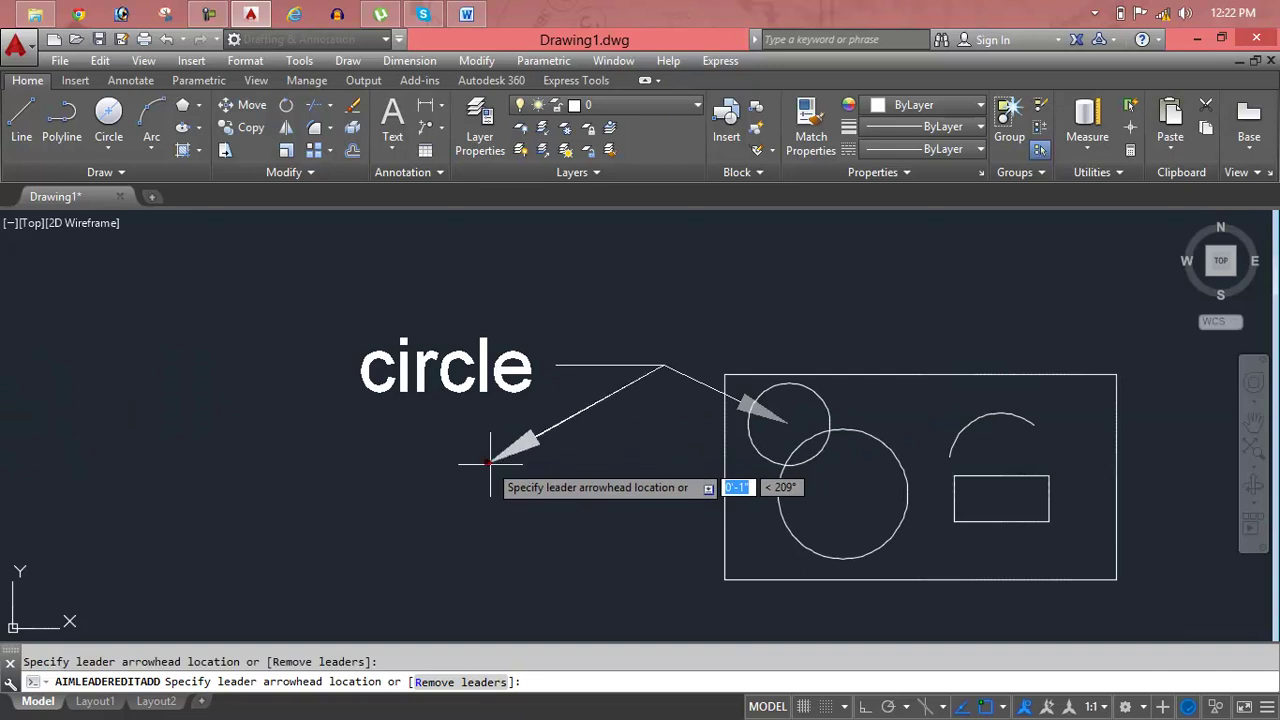
left_click(709, 512)
left_click(834, 340)
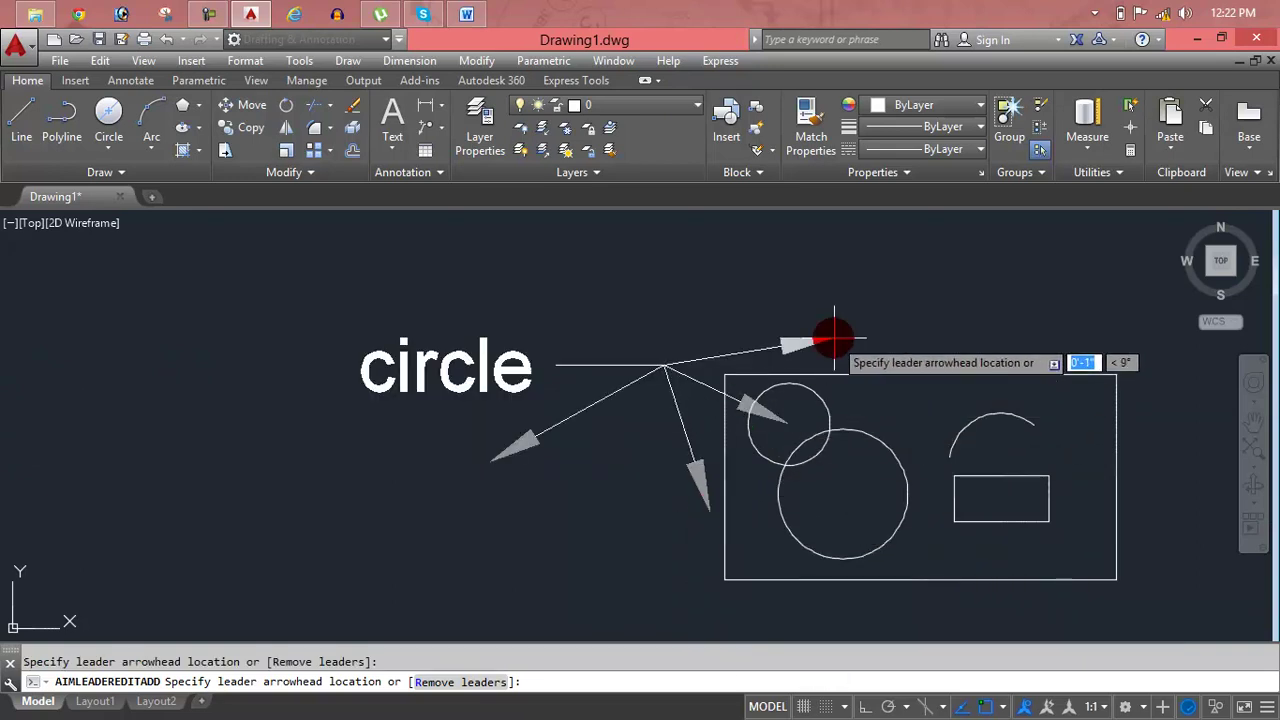
key("Escape")
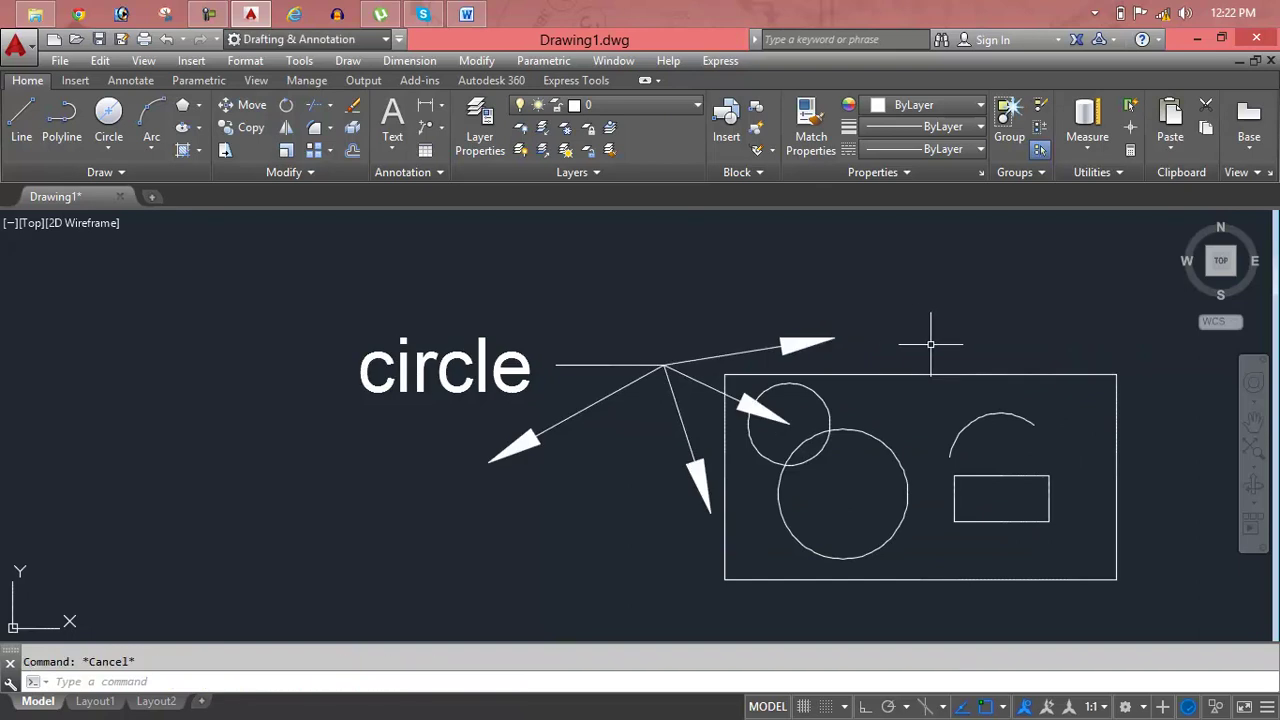
key("ctrl+z")
middle_click_drag(343, 229, 391, 301)
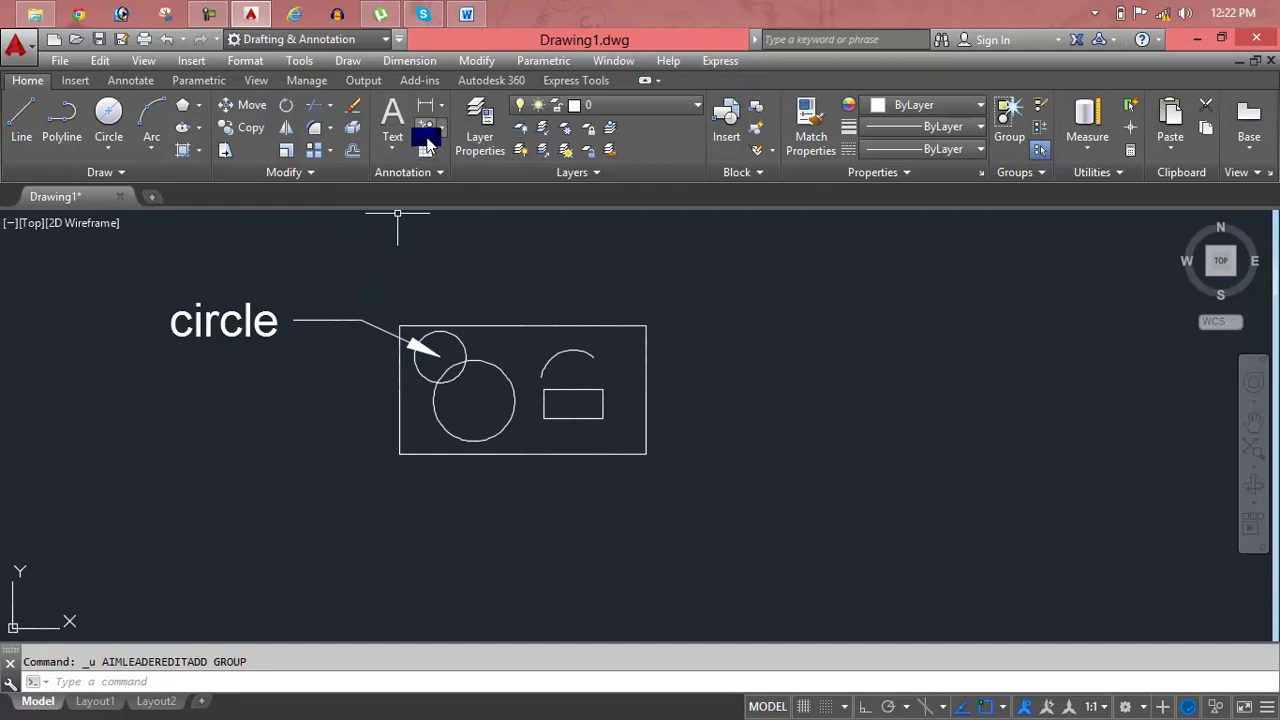
- Add a multileader pointing at the big circle's centre with the text 'big'
left_click(438, 128)
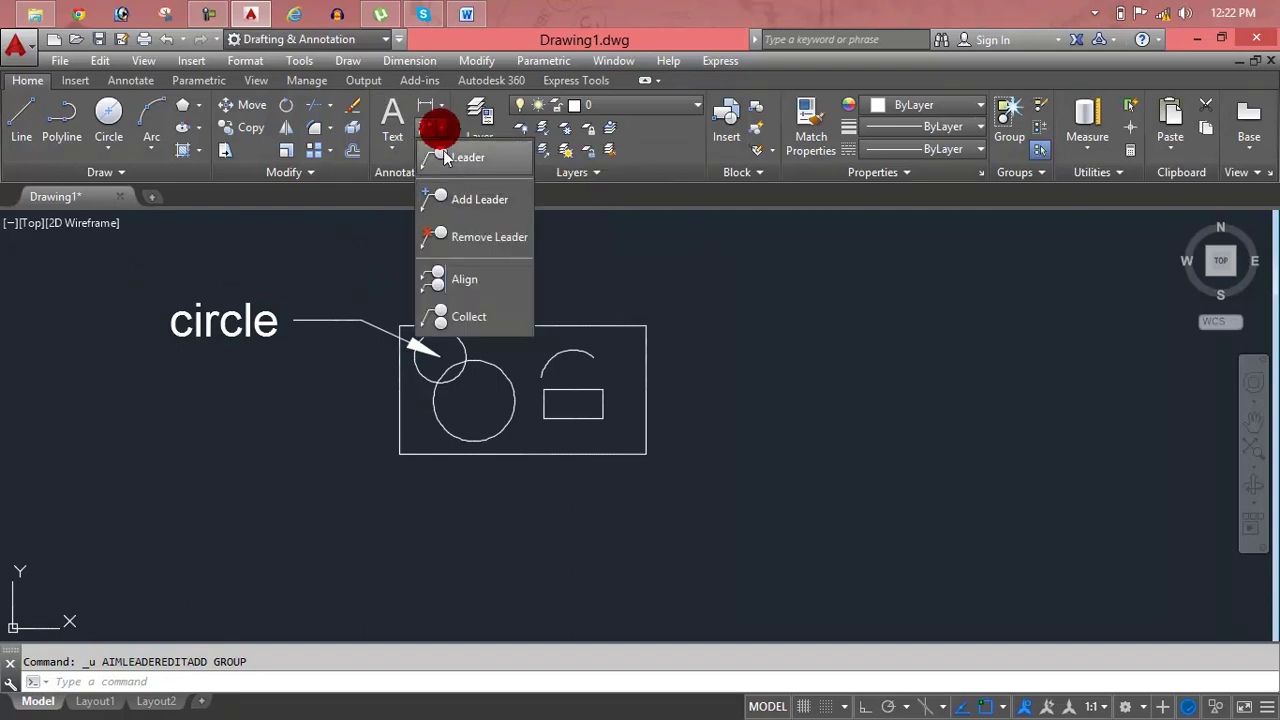
left_click(447, 158)
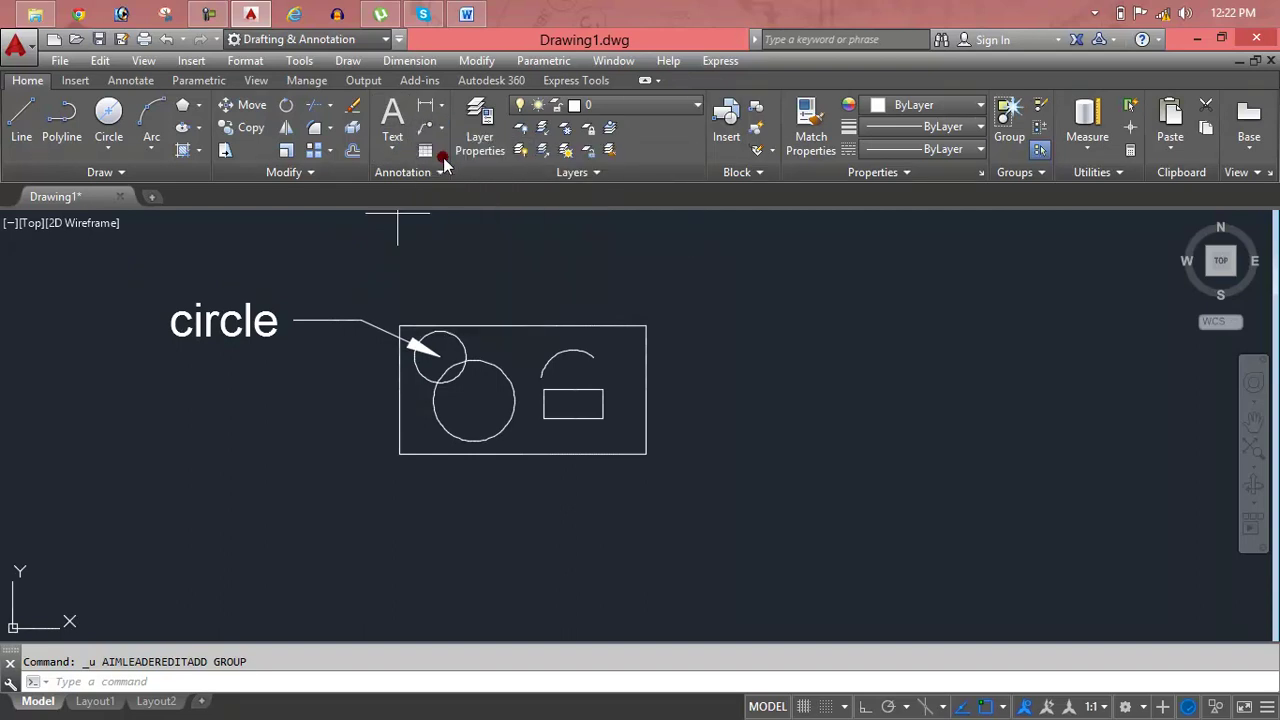
left_click(474, 401)
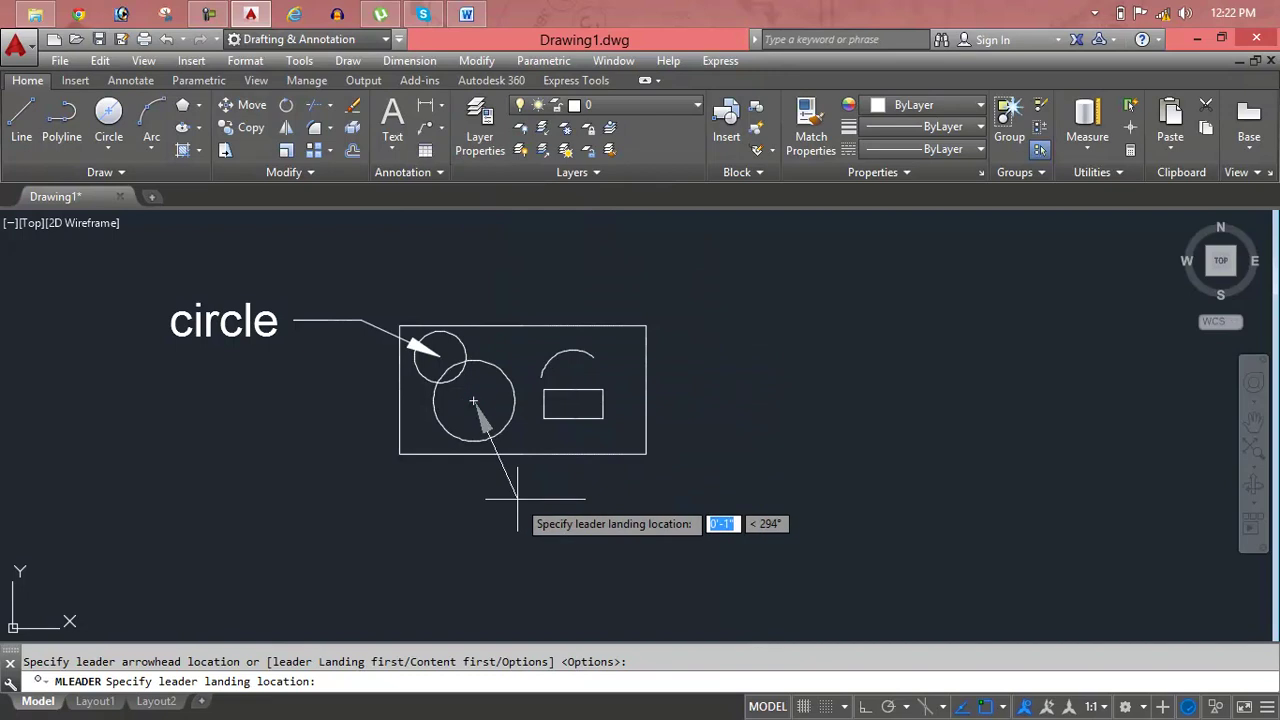
left_click(300, 424)
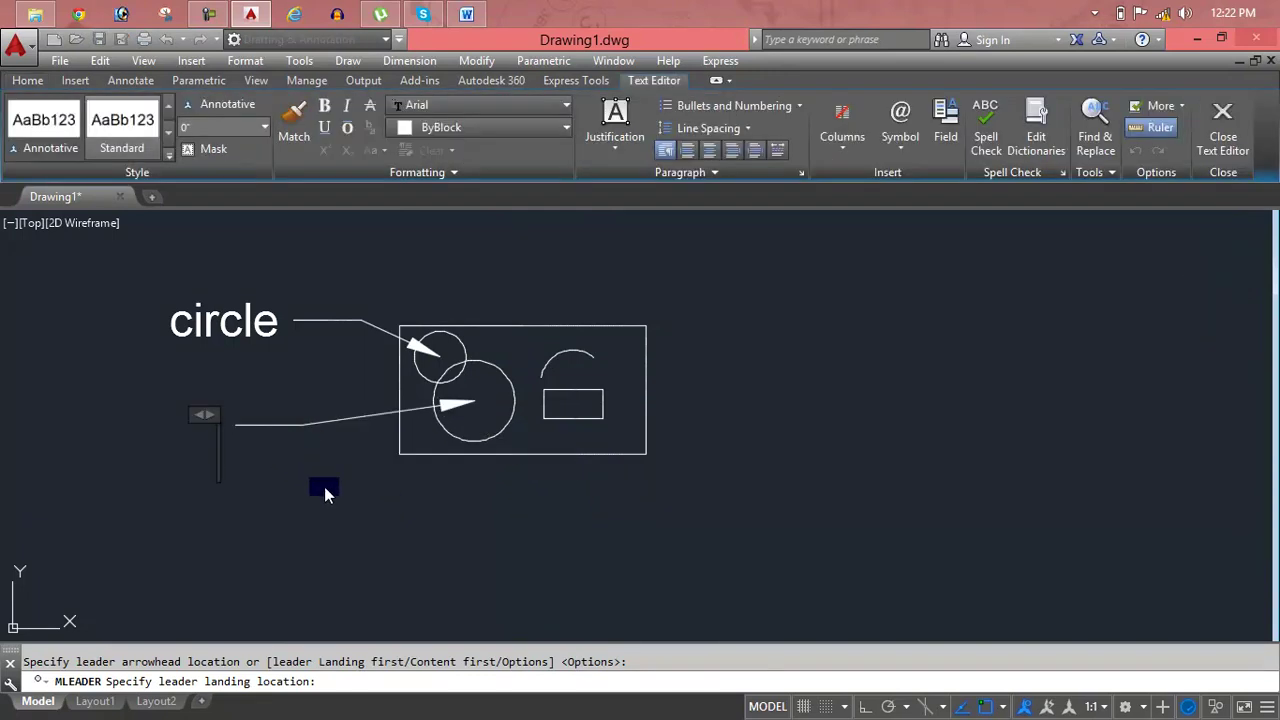
type("b")
type("ig")
left_click(315, 434)
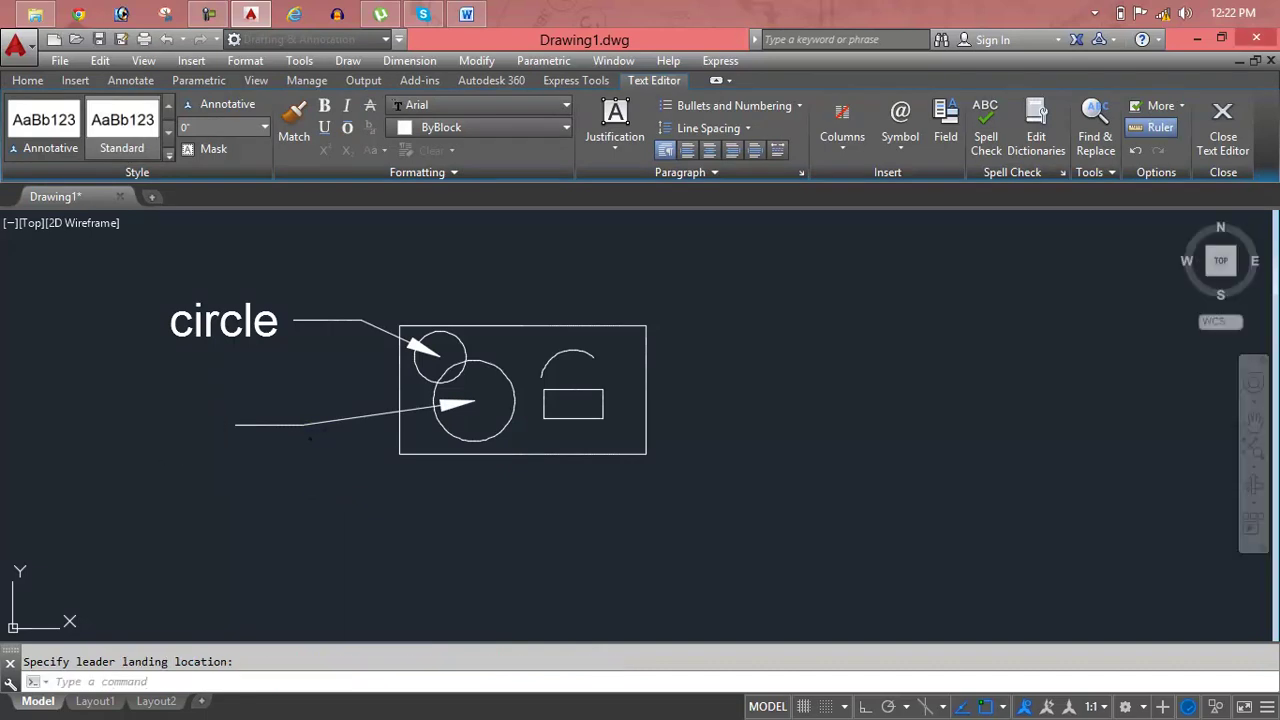
- Window-select every object, delete it all, and return to the Lesson 26 document
left_click(695, 225)
left_click(145, 484)
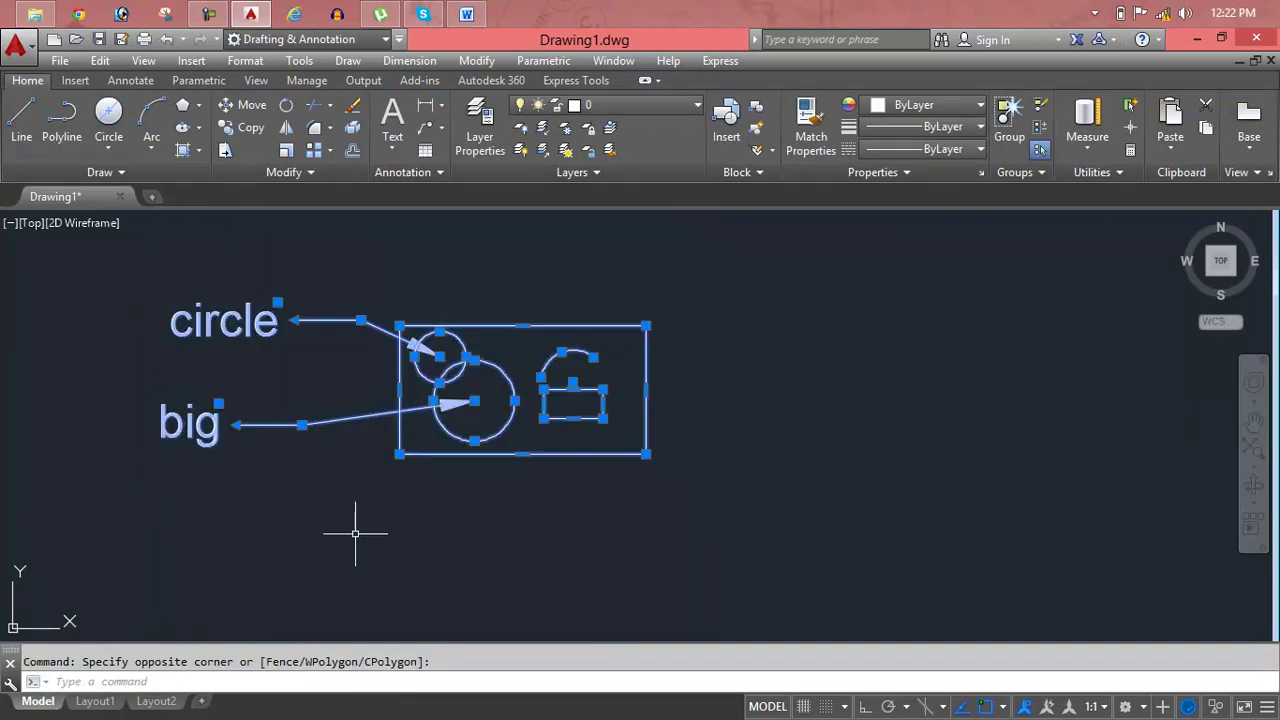
key("Delete")
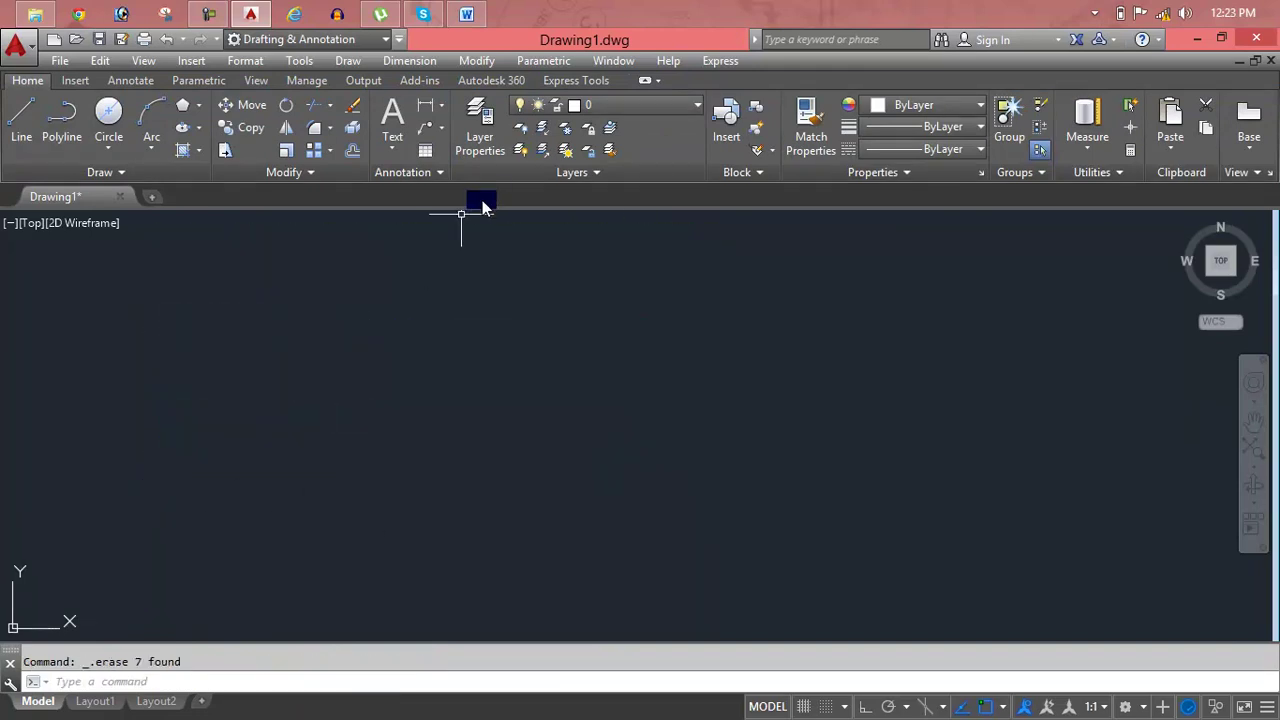
left_click(470, 15)
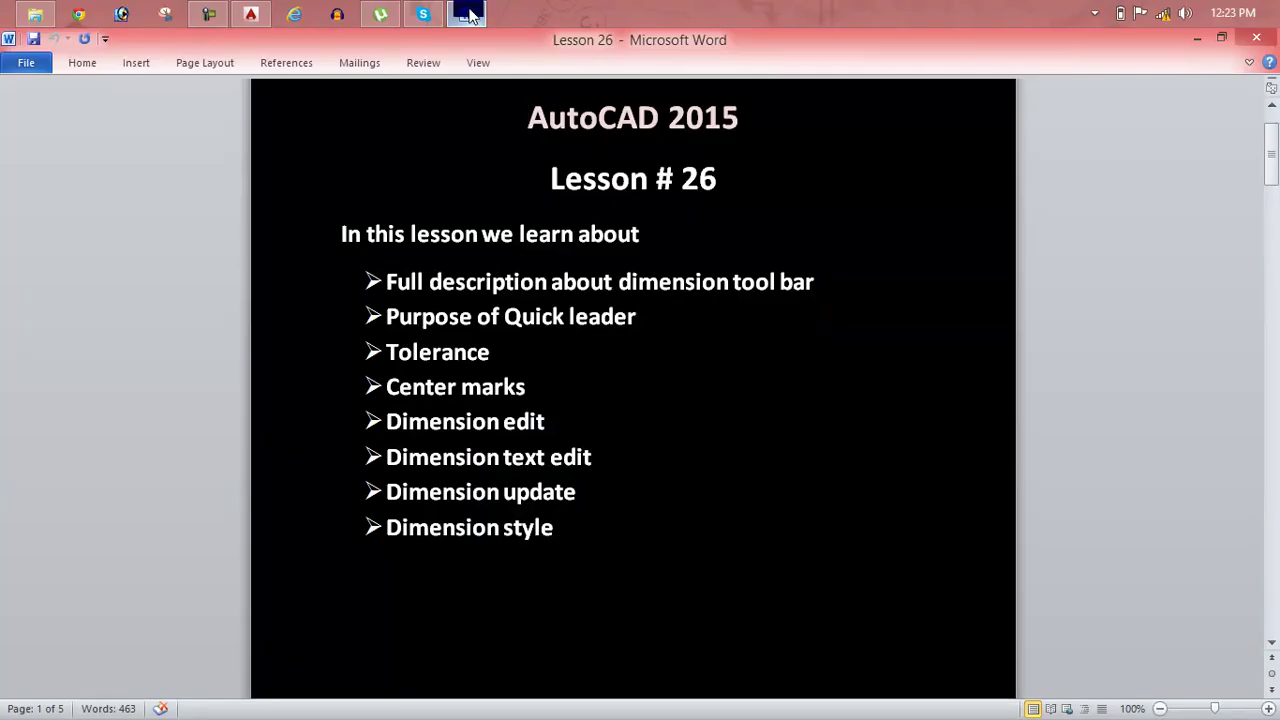
left_click(252, 12)
key("Escape")
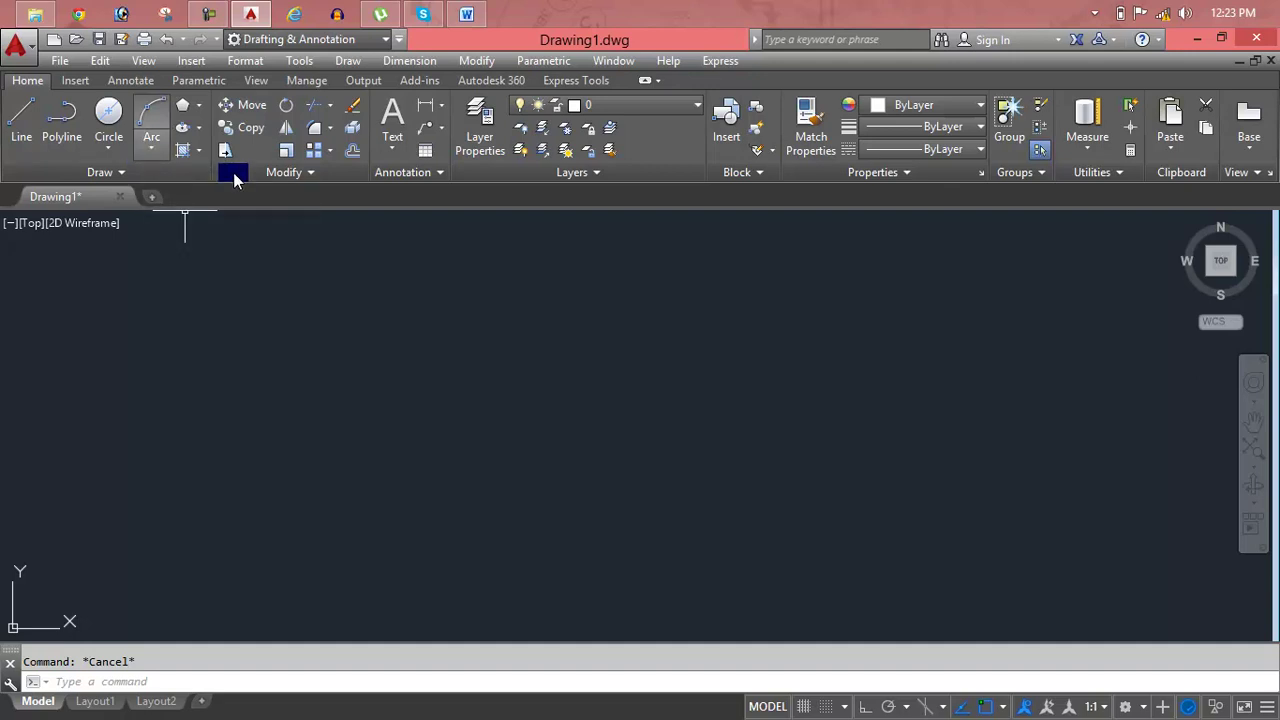
- Browse the Home tab Annotation dropdowns, then expand the Annotate tab's Dimensions panel
left_click(442, 175)
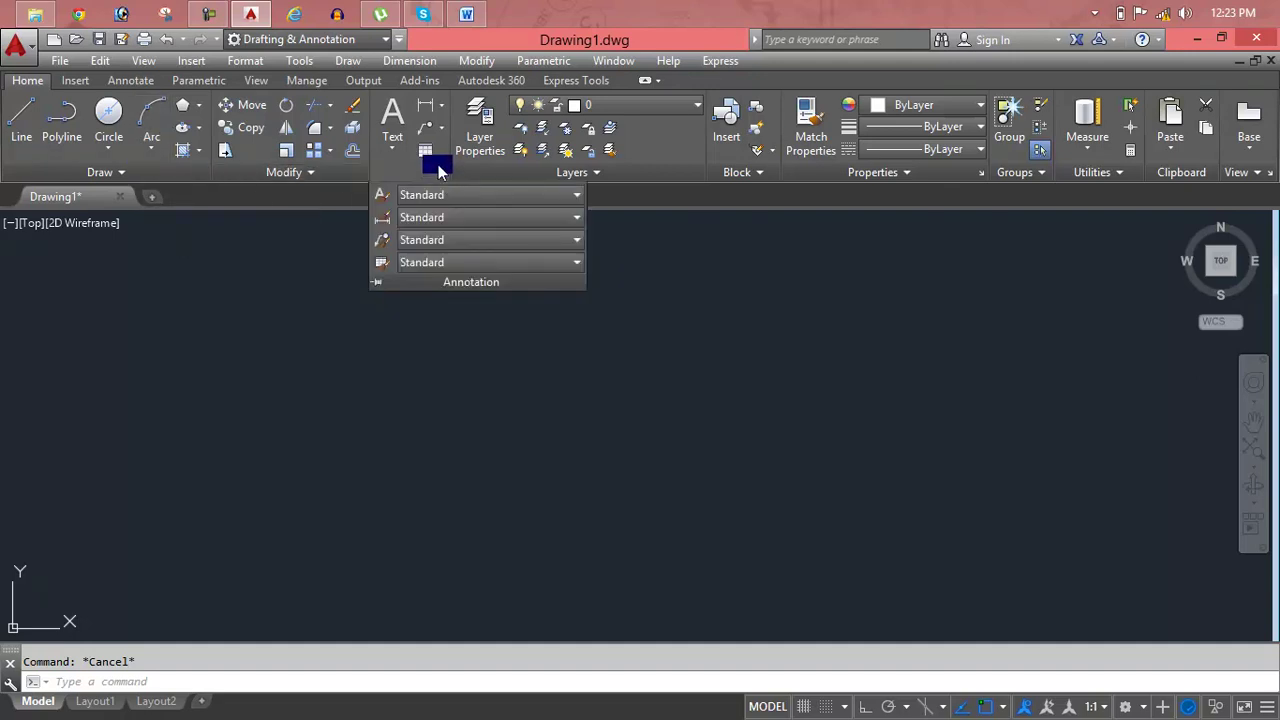
left_click(448, 138)
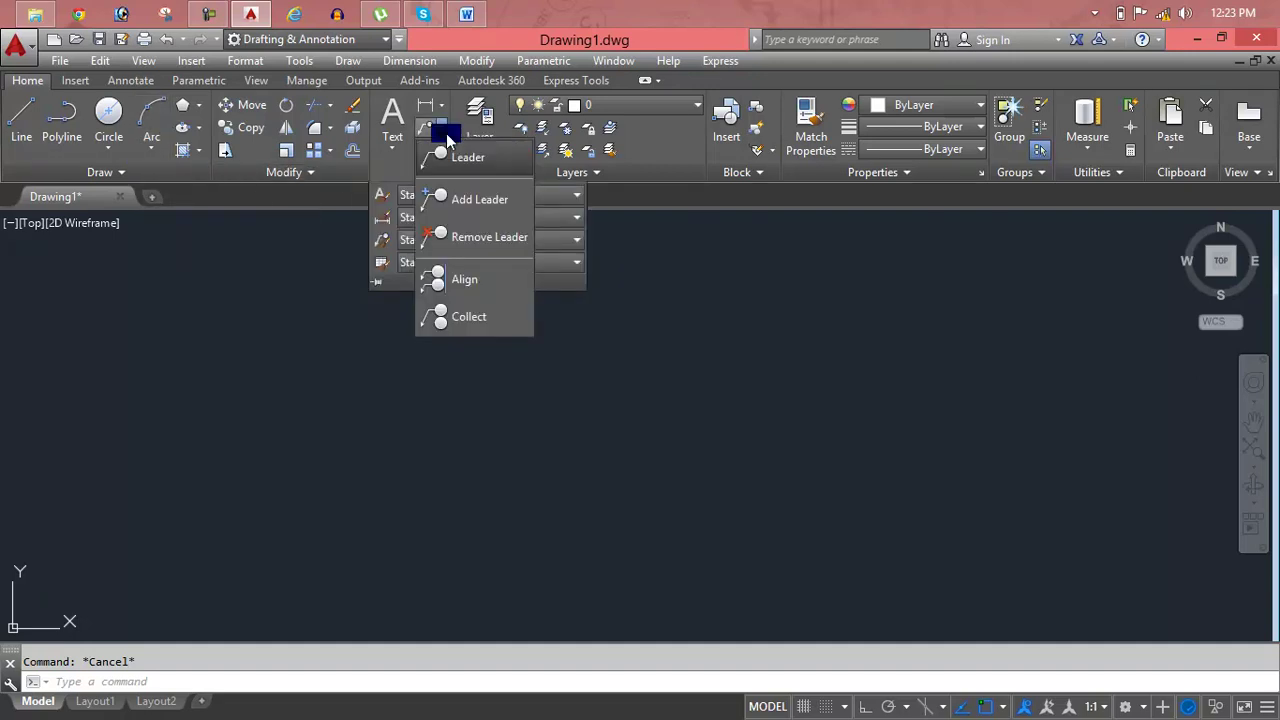
left_click(444, 110)
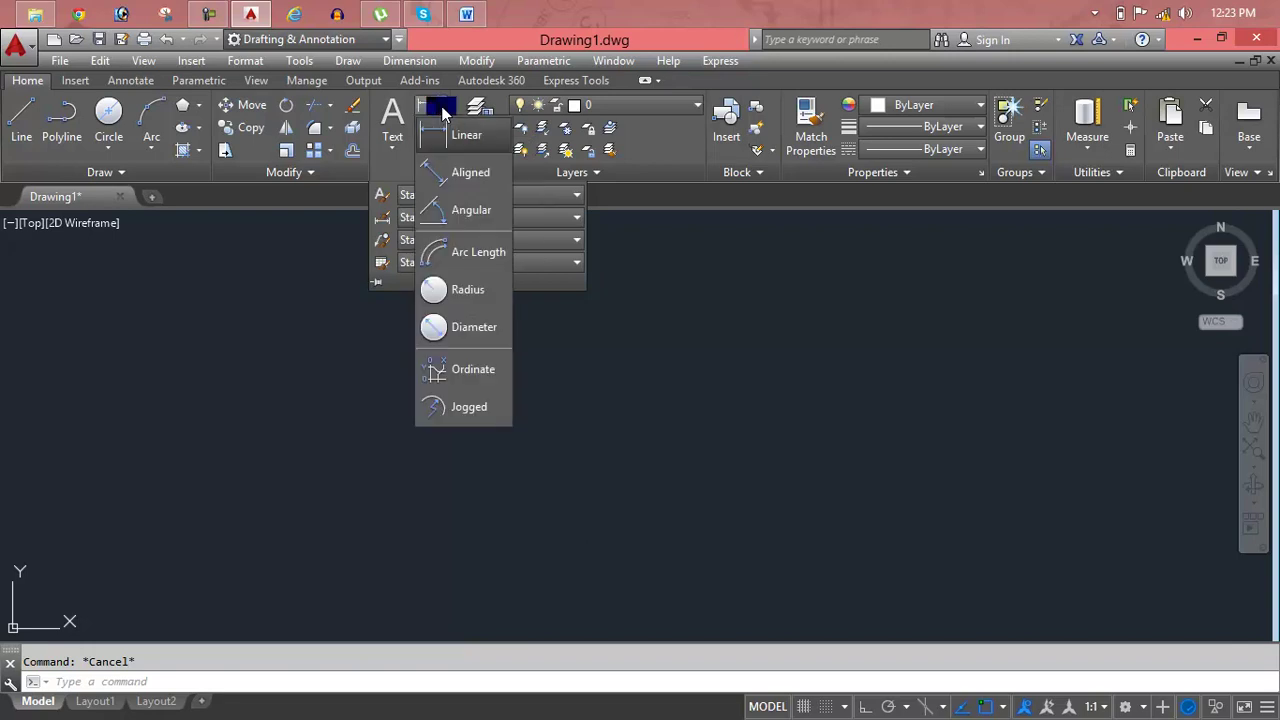
left_click(444, 112)
left_click(395, 142)
left_click(398, 148)
left_click(130, 80)
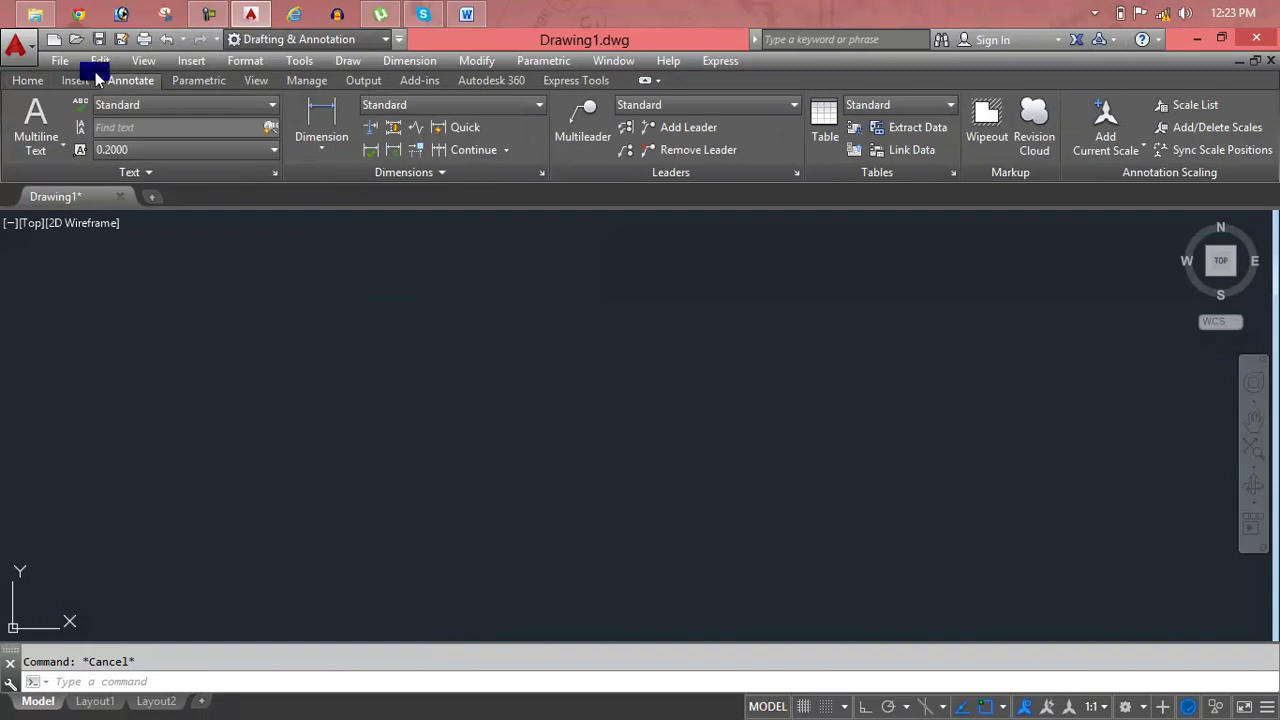
left_click(476, 174)
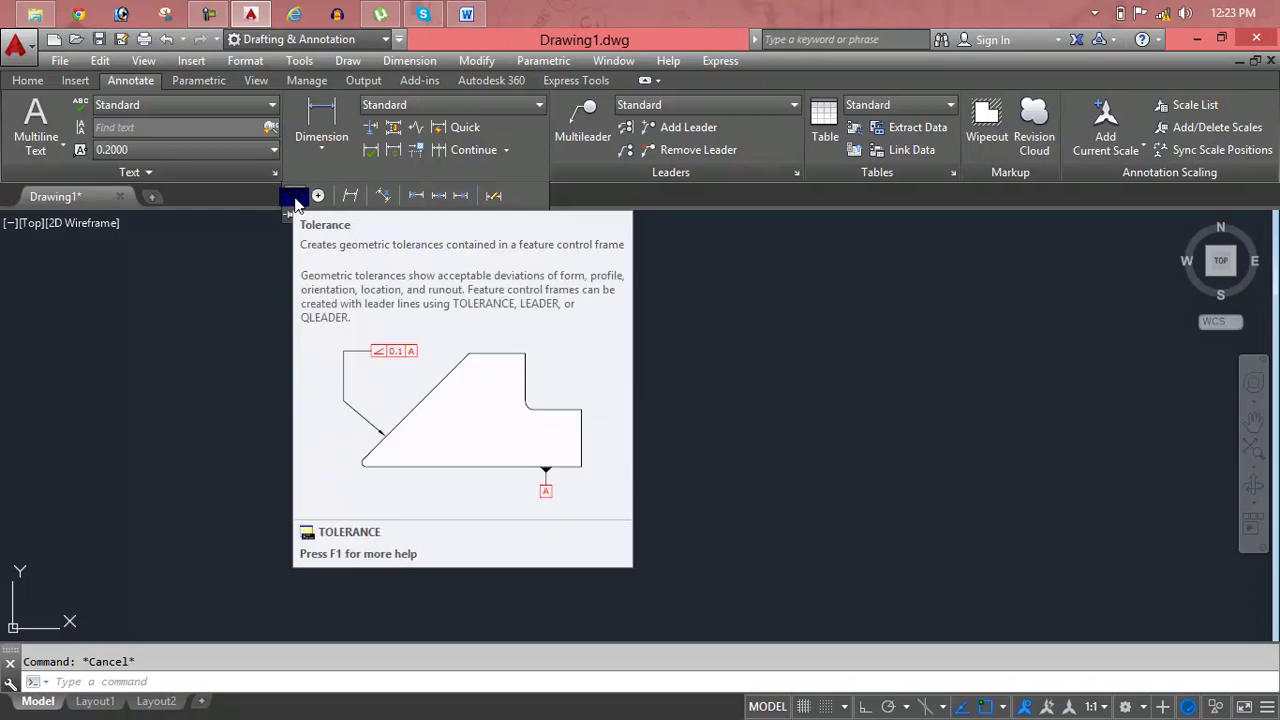
- Build a two-row tolerance frame: concentricity and runout, datum values 12, 14, 11 and 11, 14, 21
left_click(295, 203)
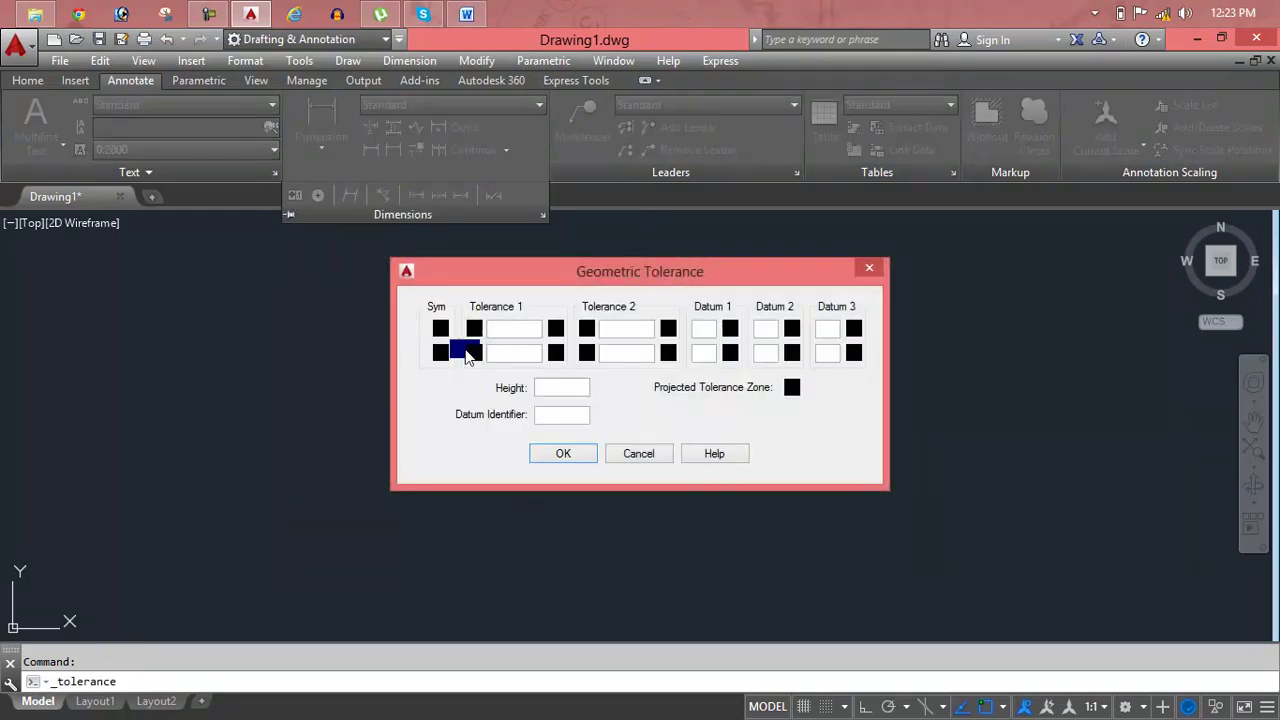
left_click(533, 331)
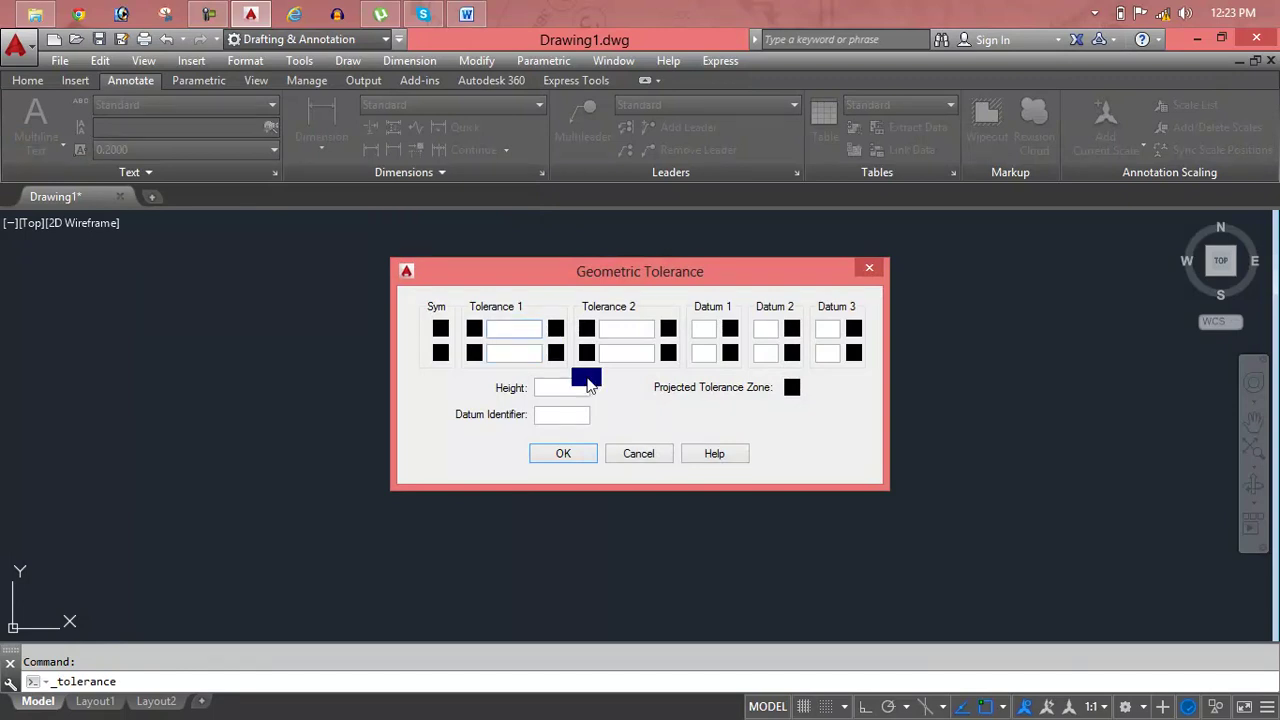
type("ali")
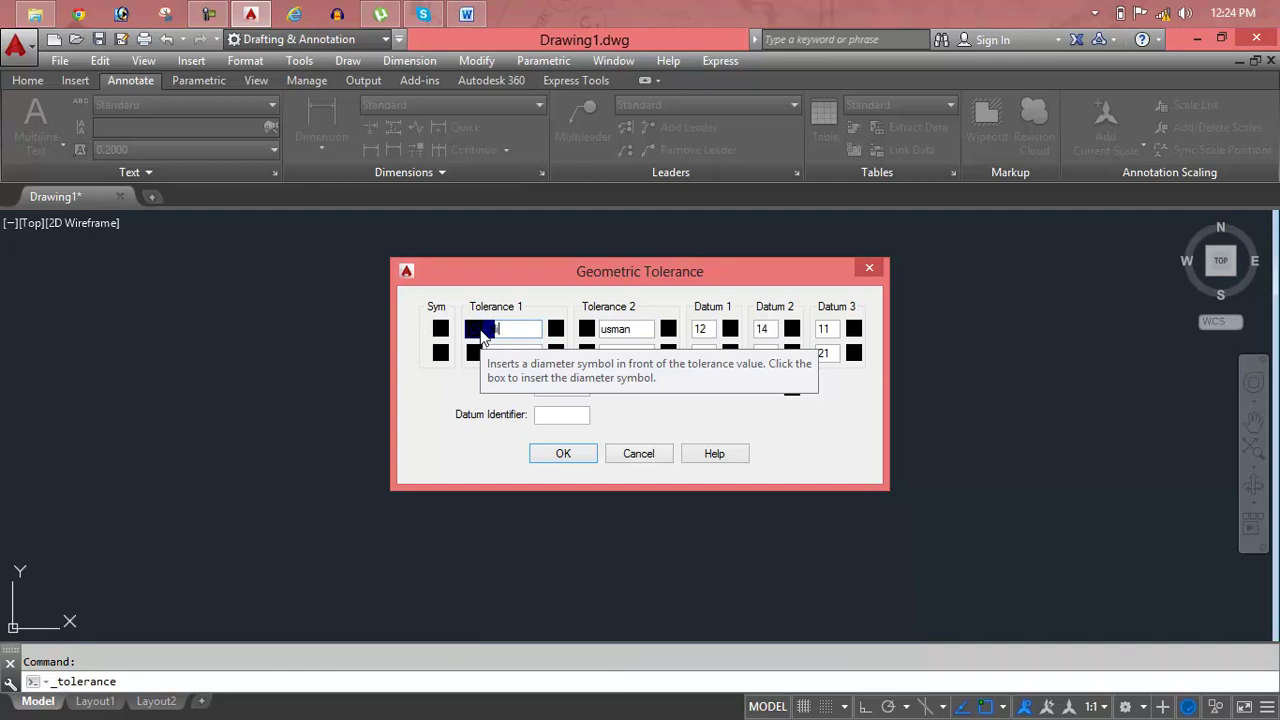
left_click(441, 329)
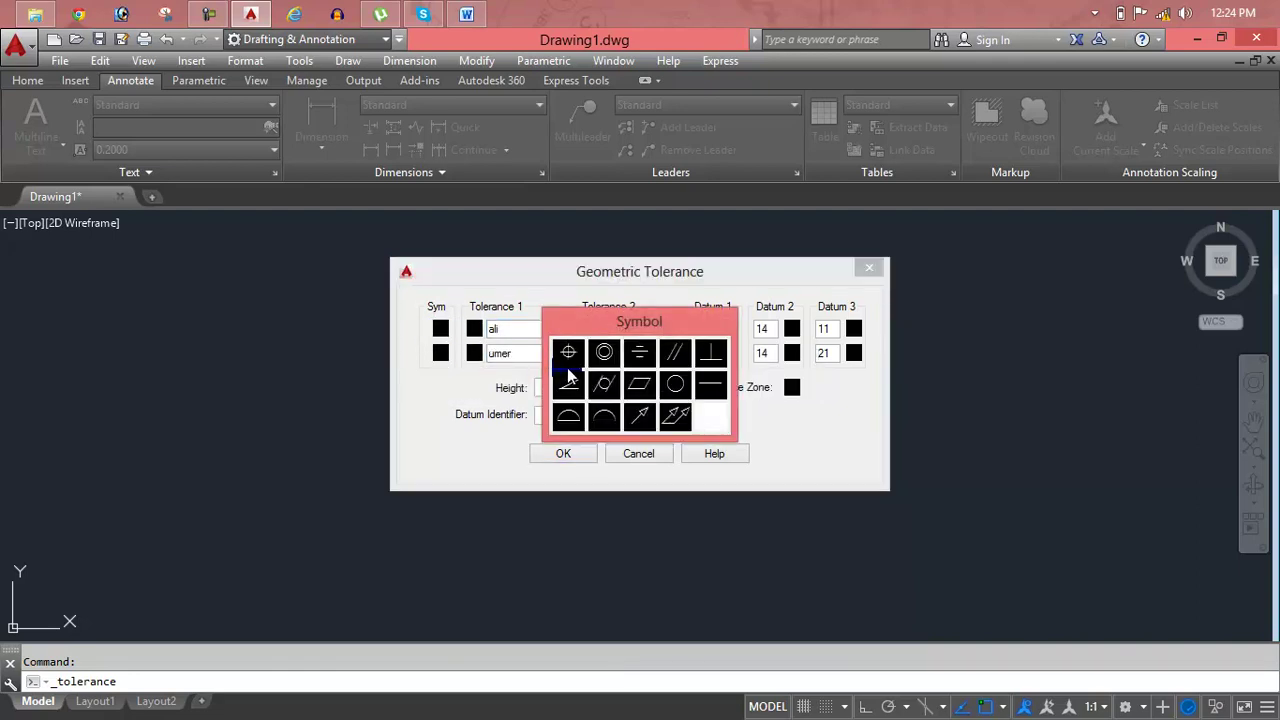
left_click(604, 352)
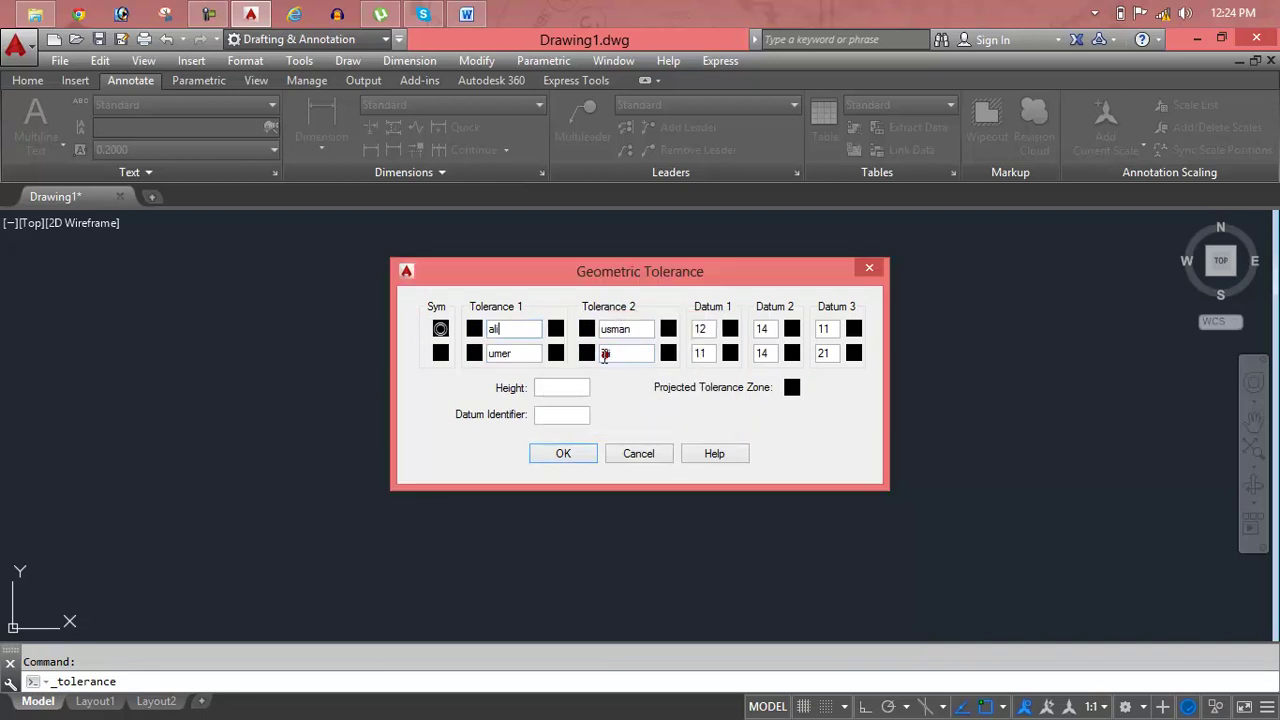
left_click(441, 353)
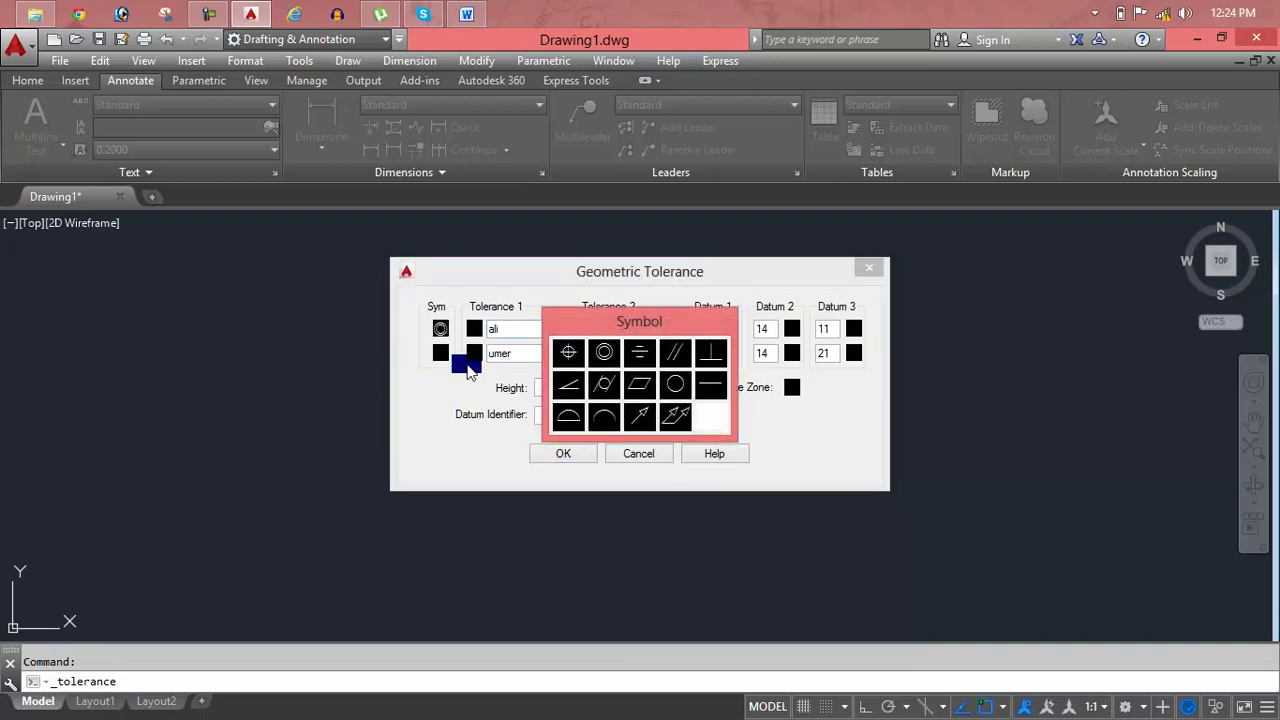
left_click(643, 418)
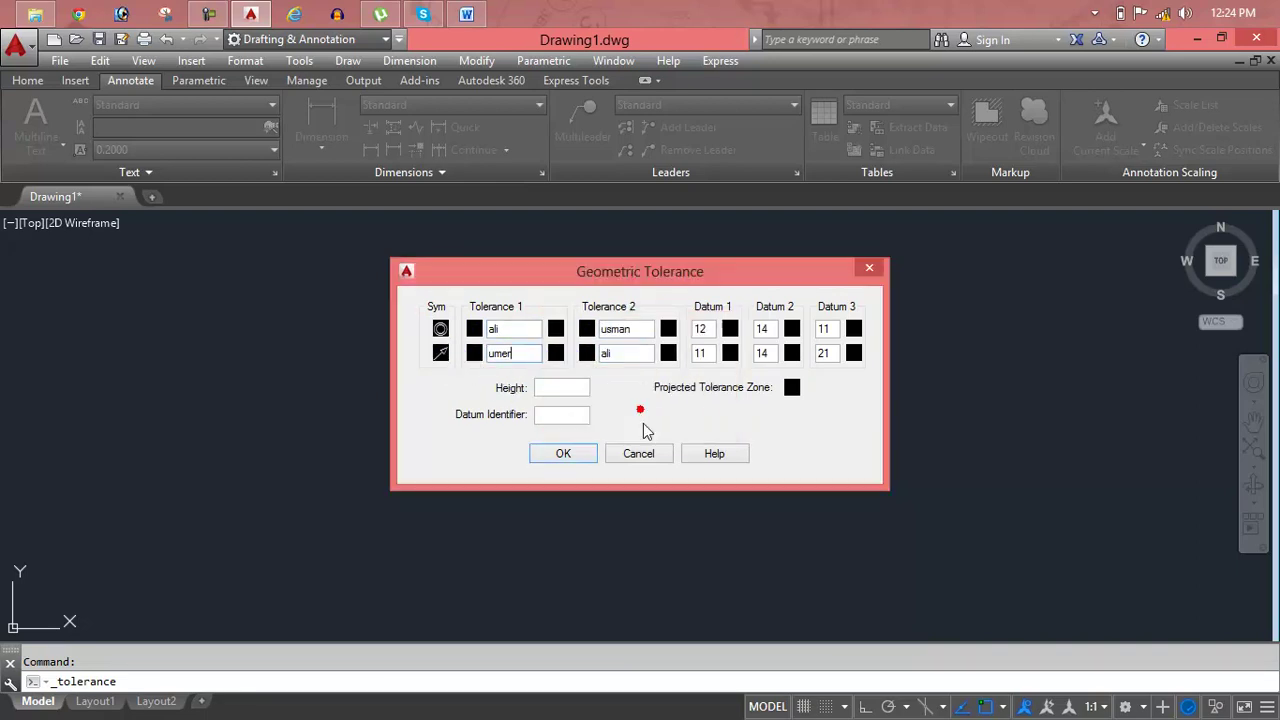
left_click(567, 458)
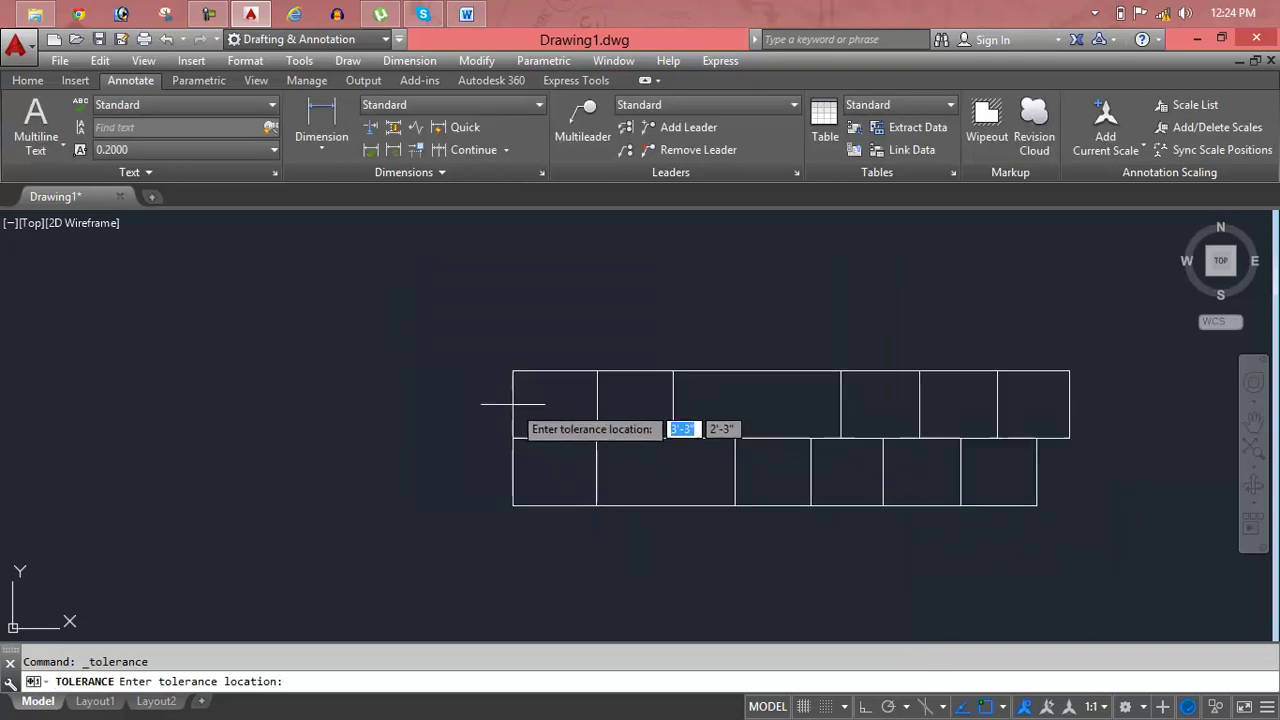
- Place the tolerance frame, move it slightly right by its grip, then delete it
left_click(256, 324)
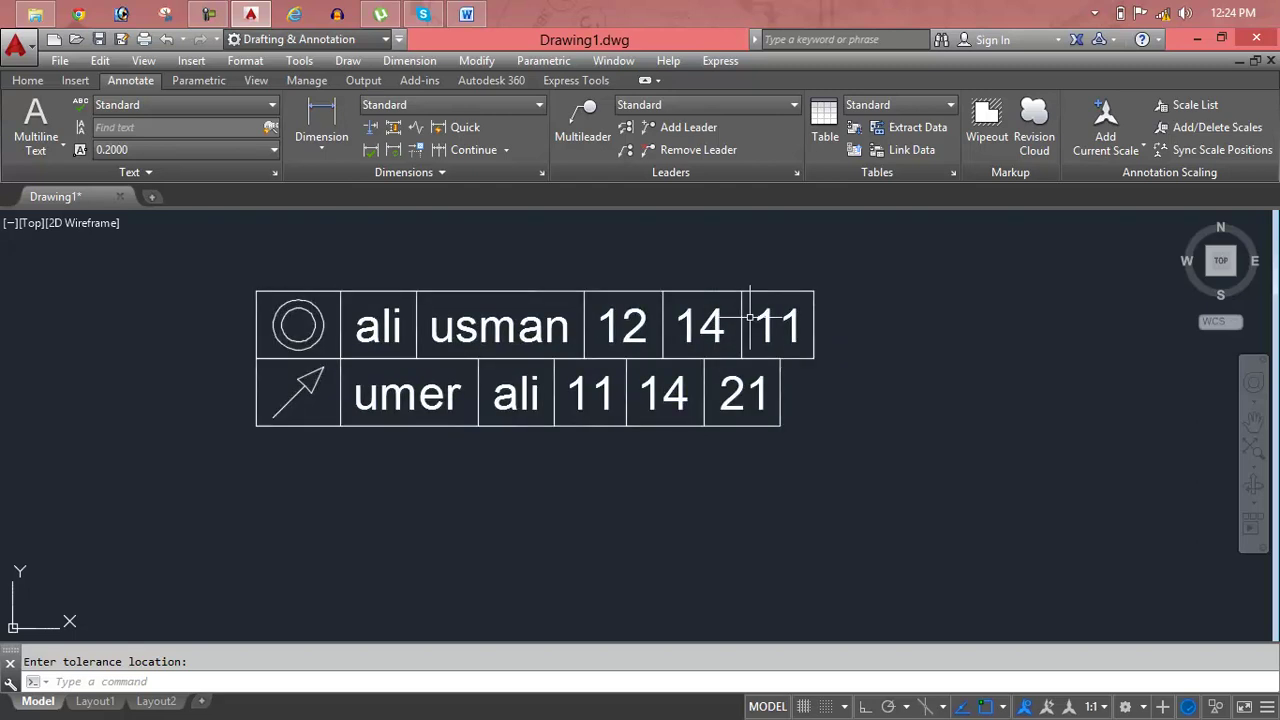
left_click(789, 399)
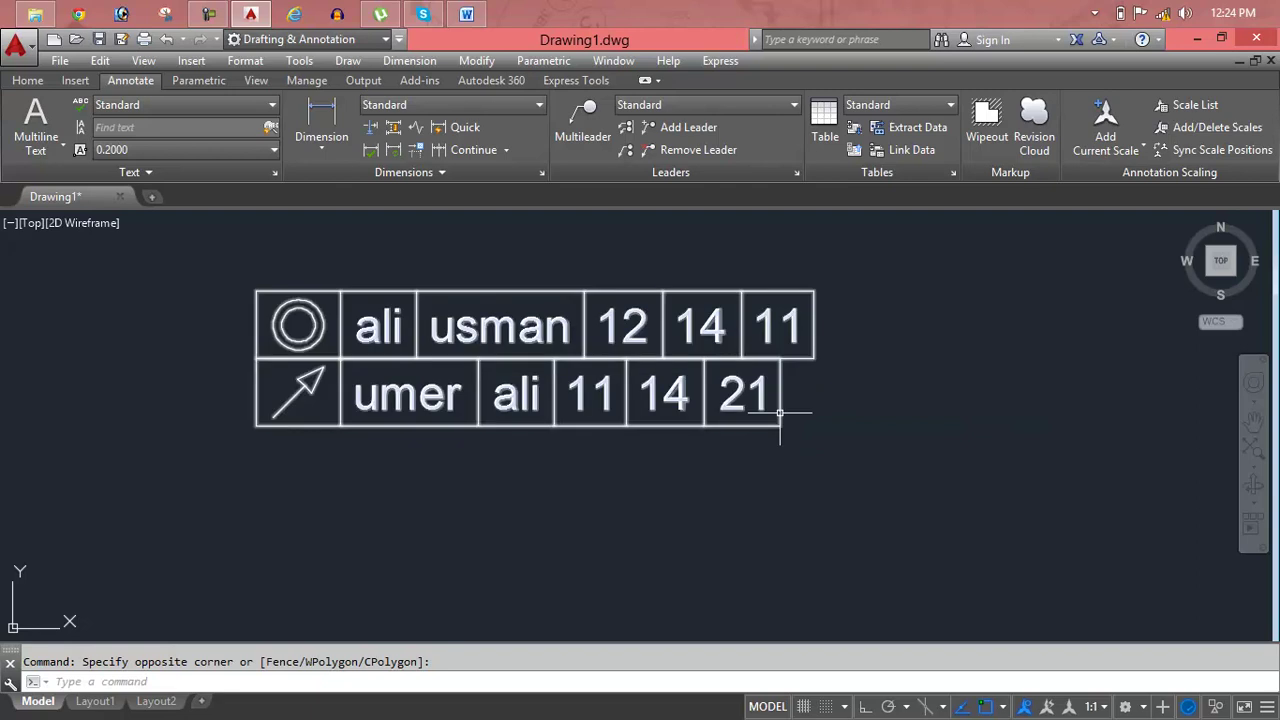
left_click(777, 411)
left_click(780, 425)
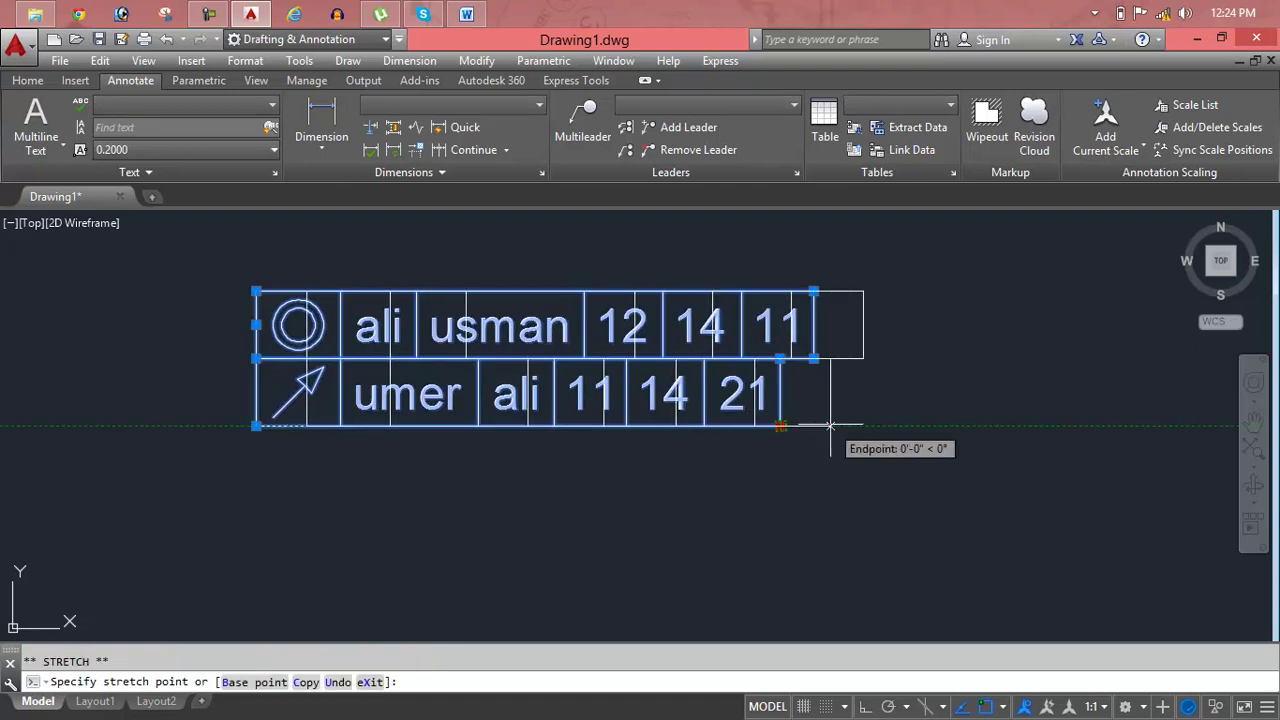
left_click(830, 440)
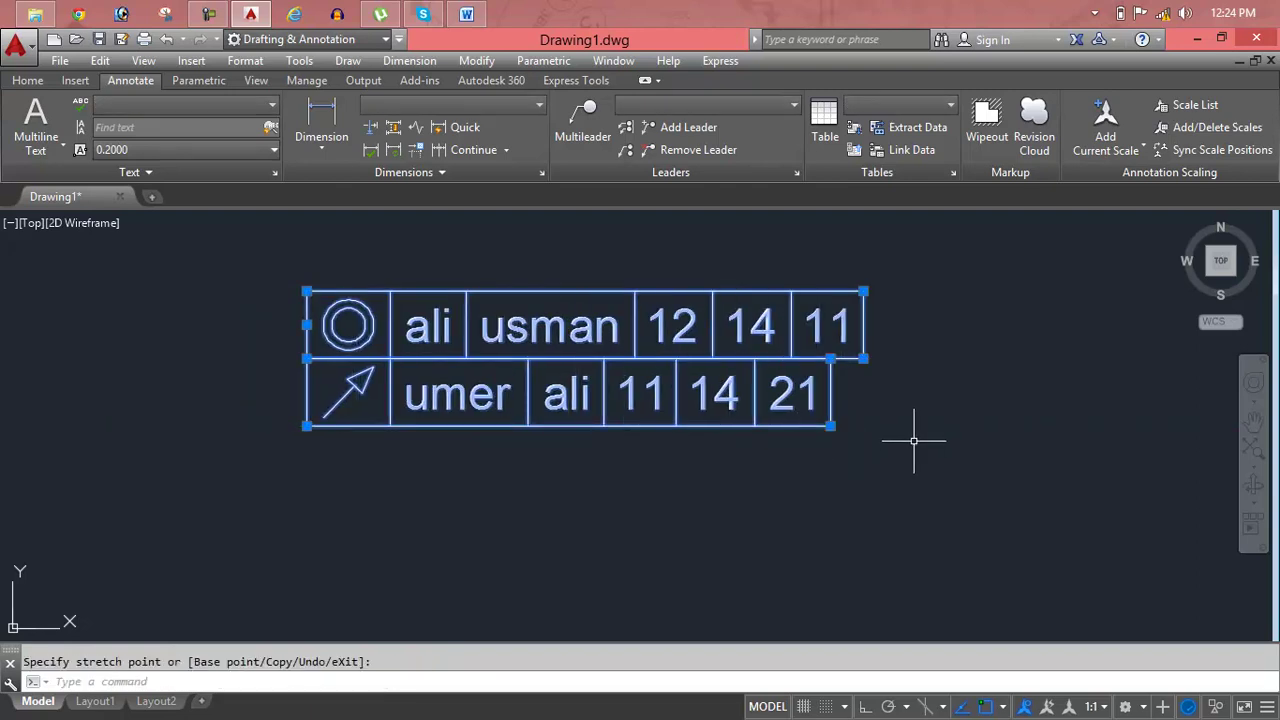
key("Delete")
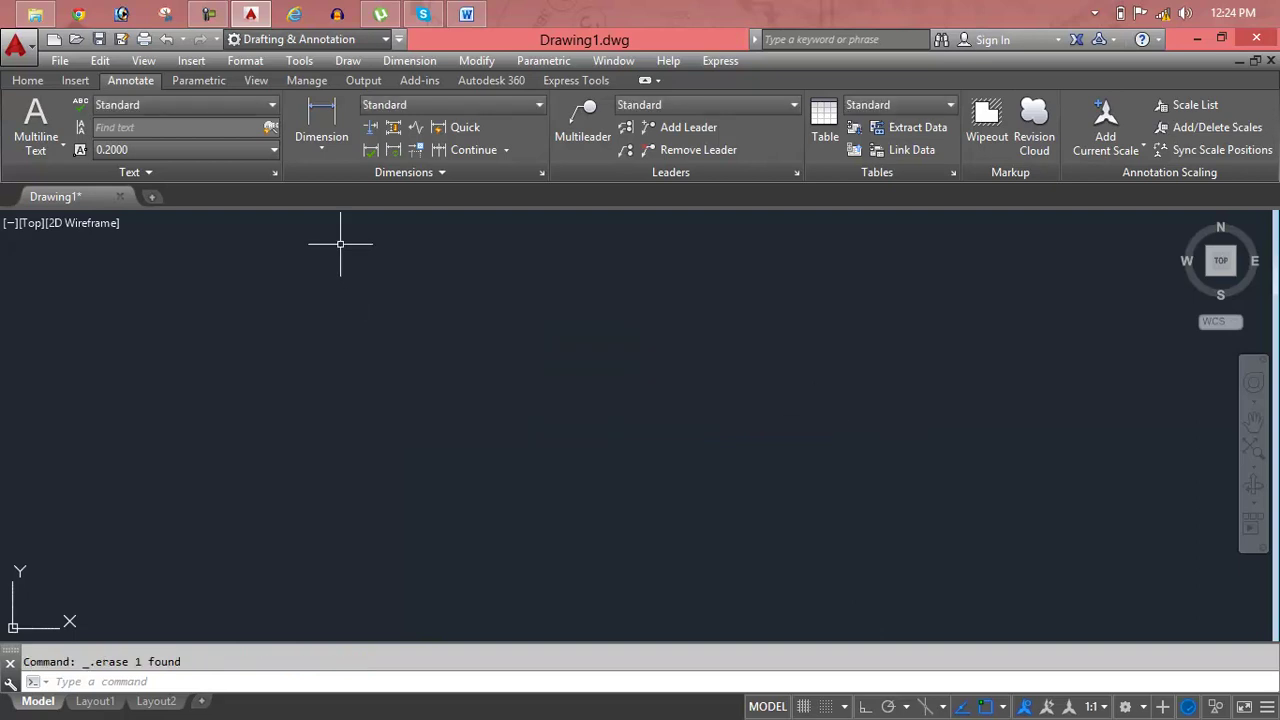
- Check the dimension type list and the Word outline, then start the Circle command
left_click(323, 165)
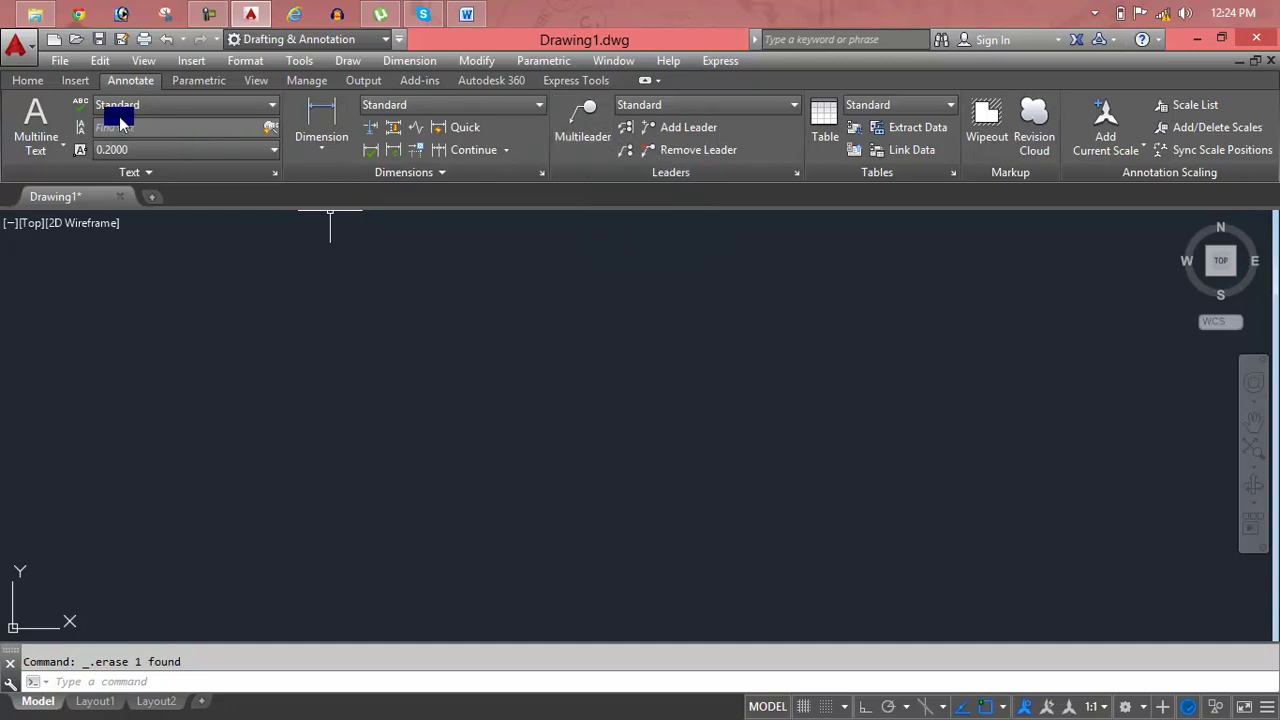
left_click(475, 15)
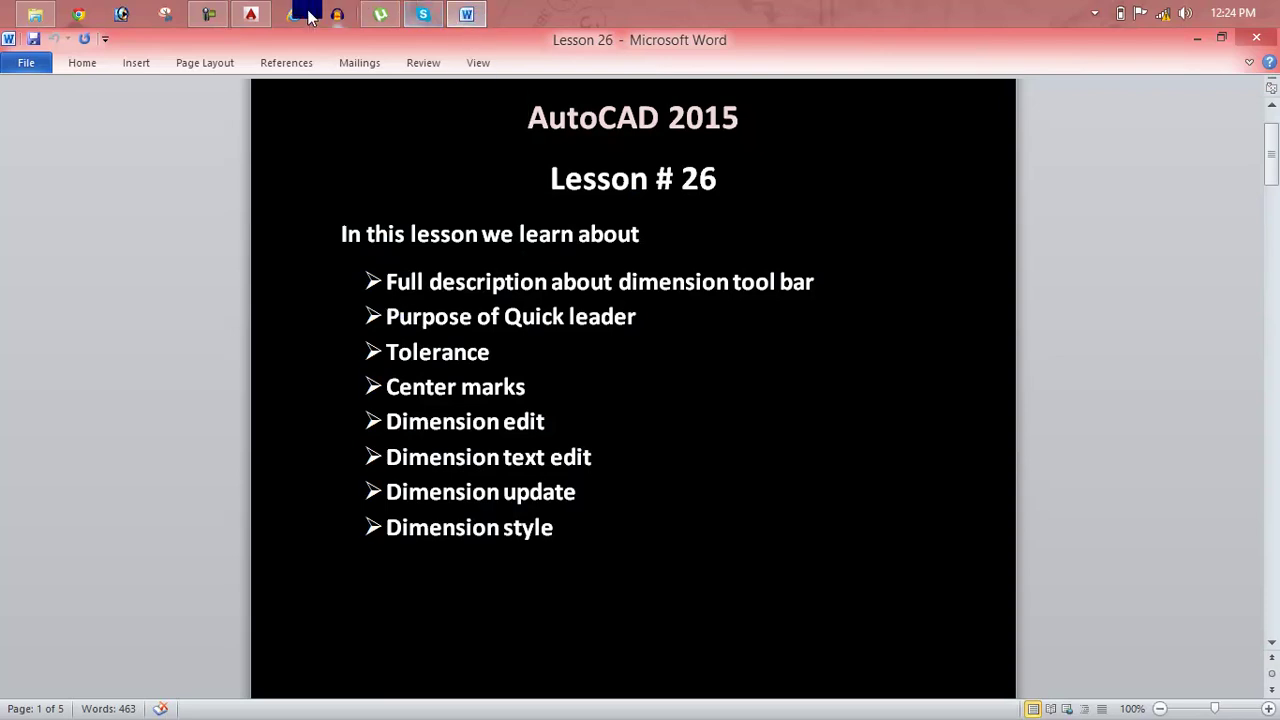
left_click(251, 14)
key("Escape")
type("c")
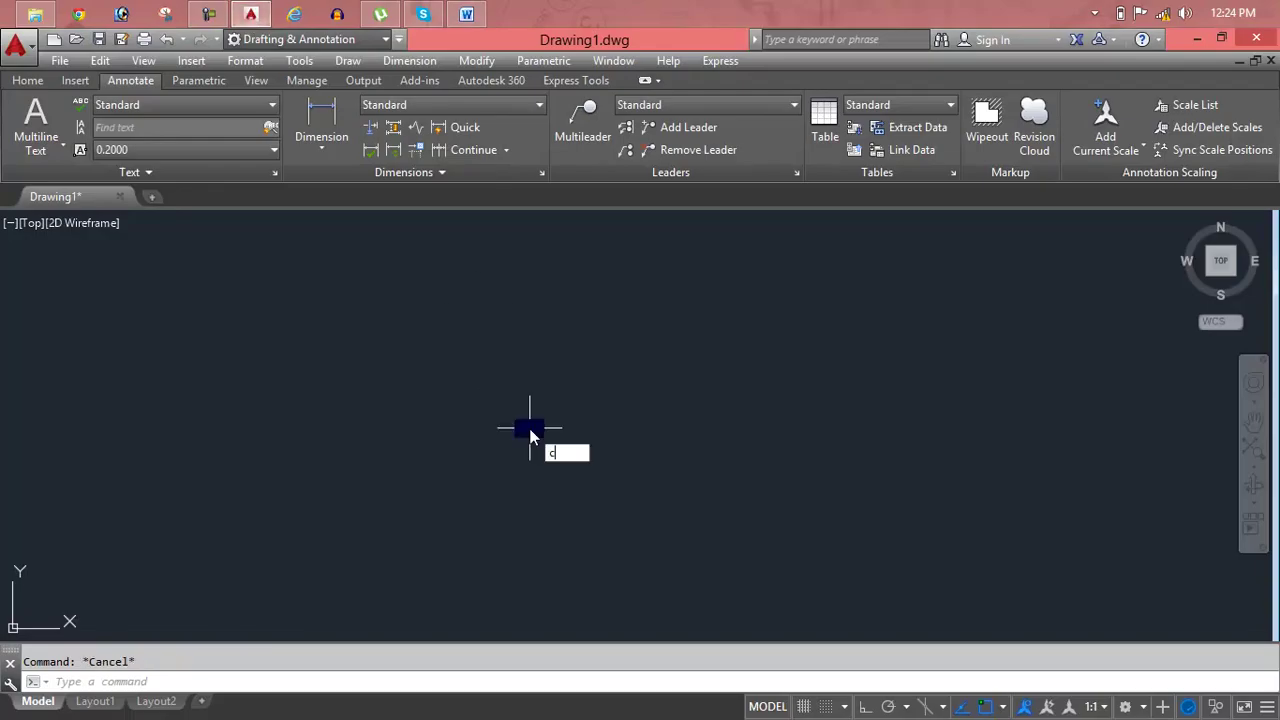
key("Return")
- Draw a circle and add a Center Mark to it
left_click(530, 424)
left_click(684, 402)
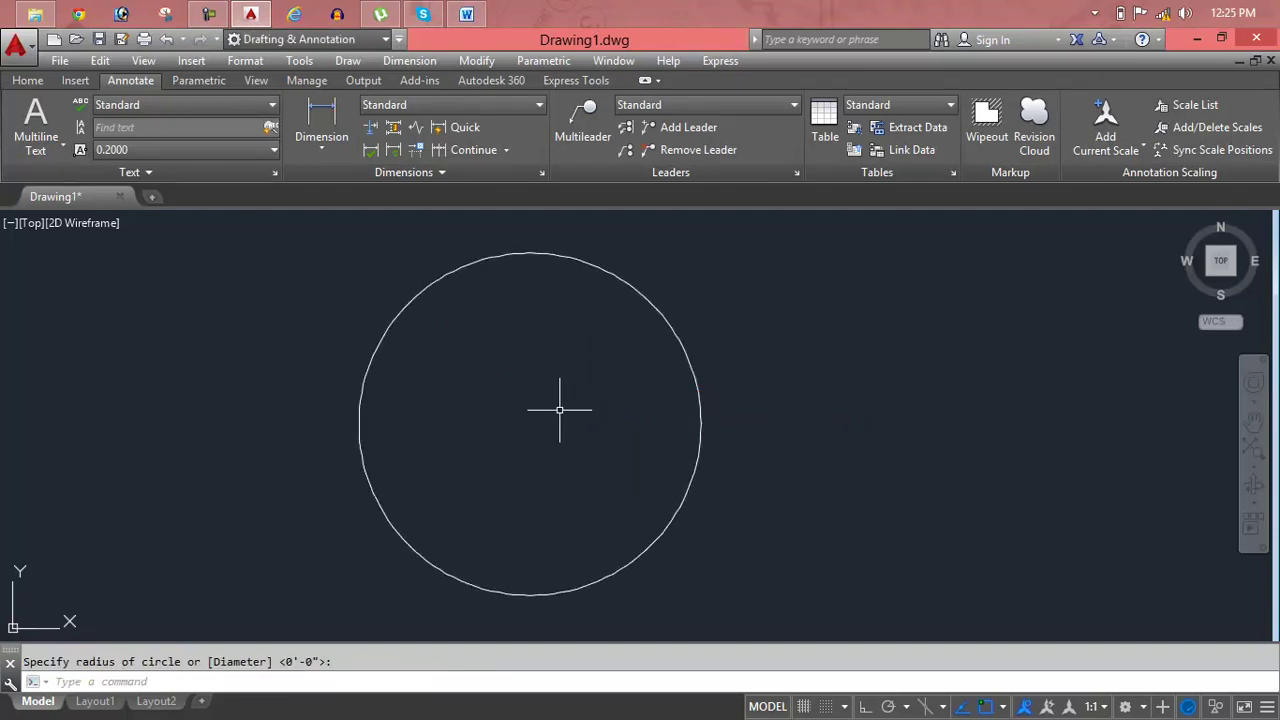
left_click(449, 176)
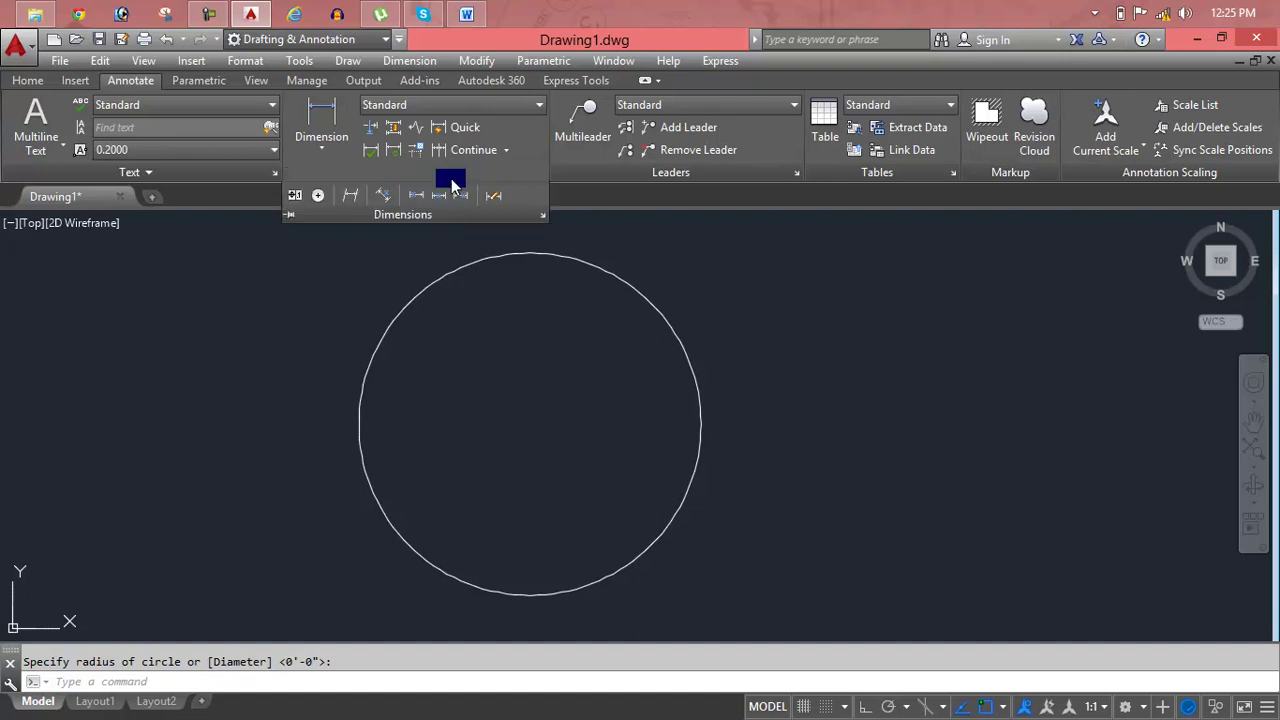
left_click(318, 196)
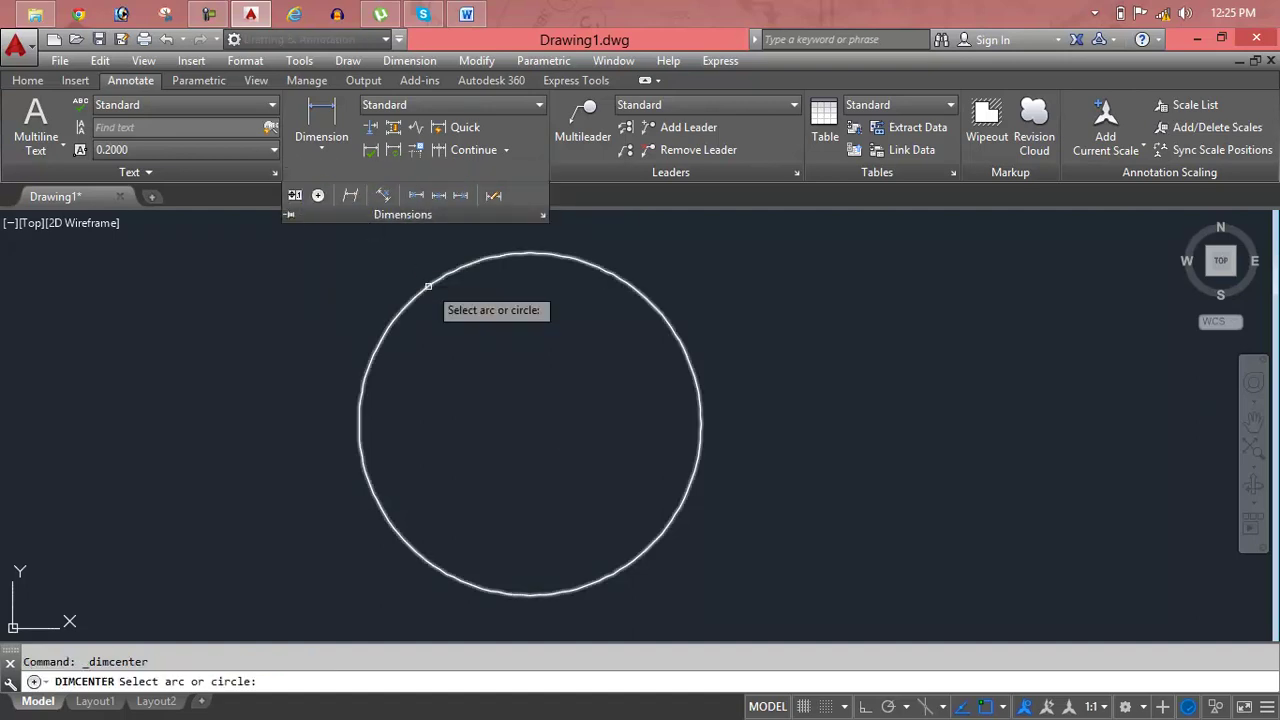
left_click(430, 287)
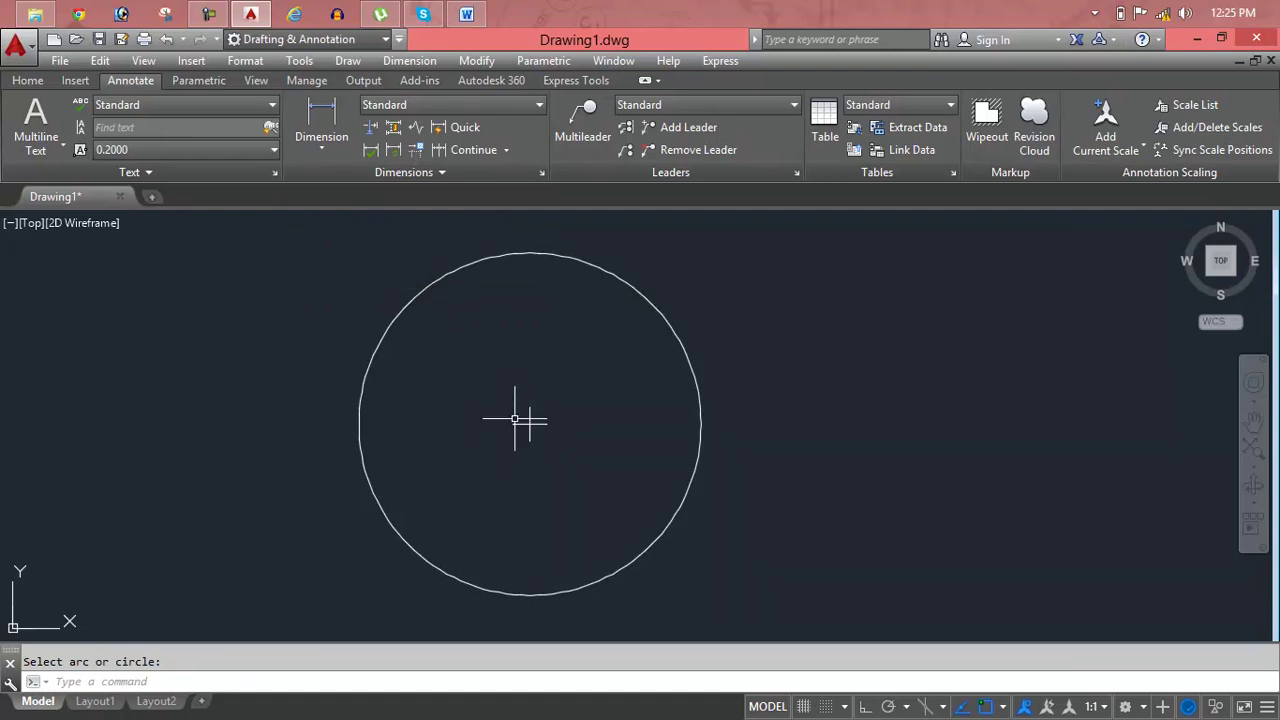
- Draw a smaller concentric circle from the same centre, then glance at the Word outline
type("c")
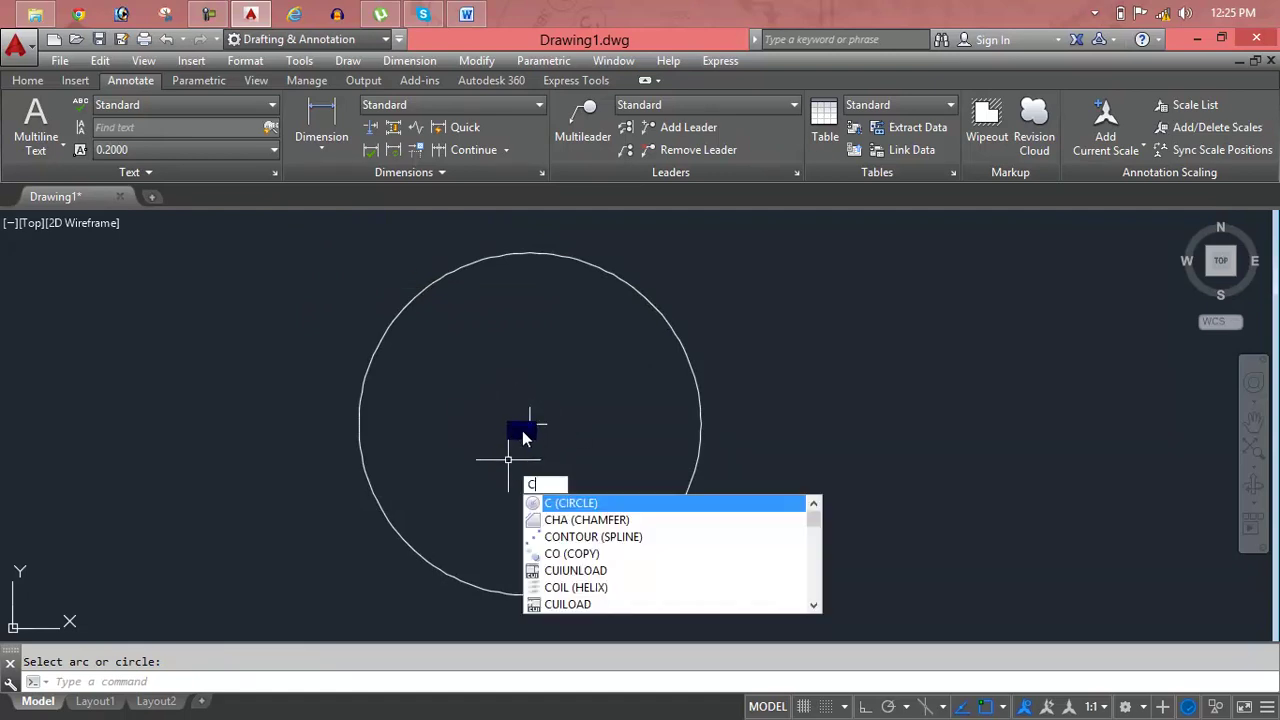
key("Return")
left_click(530, 424)
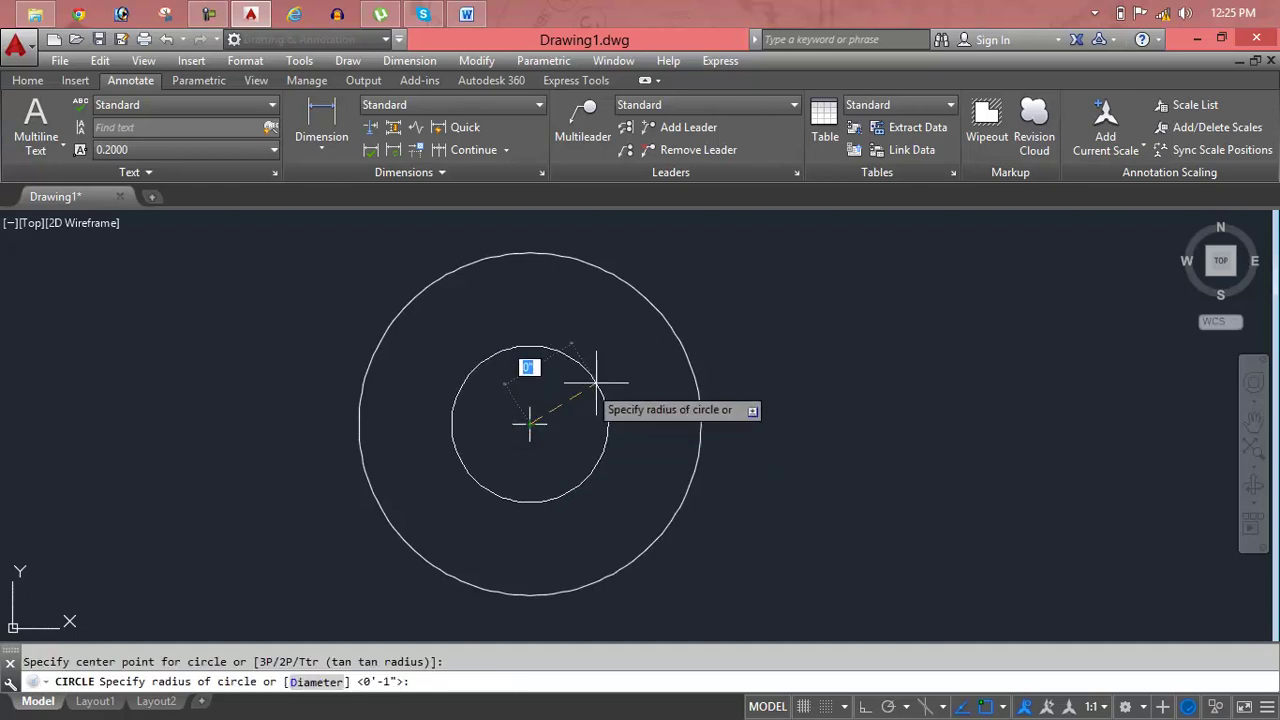
left_click(660, 376)
left_click(464, 13)
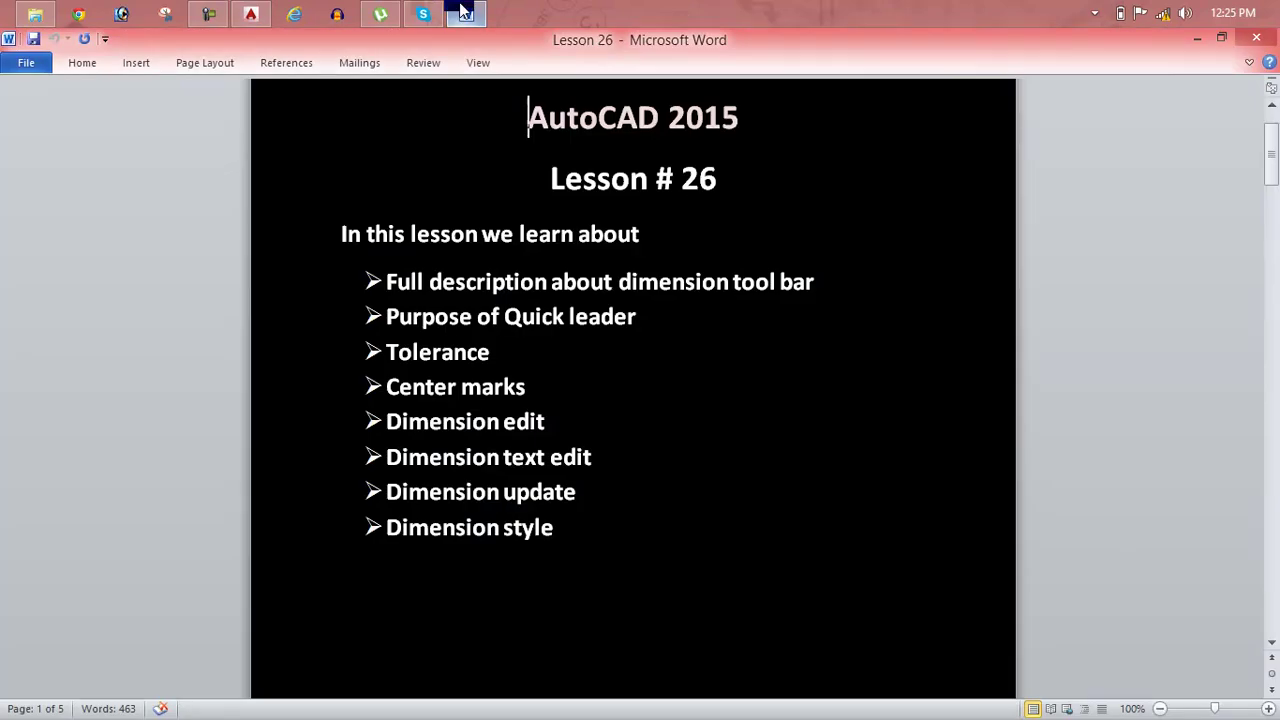
left_click(464, 13)
type("D")
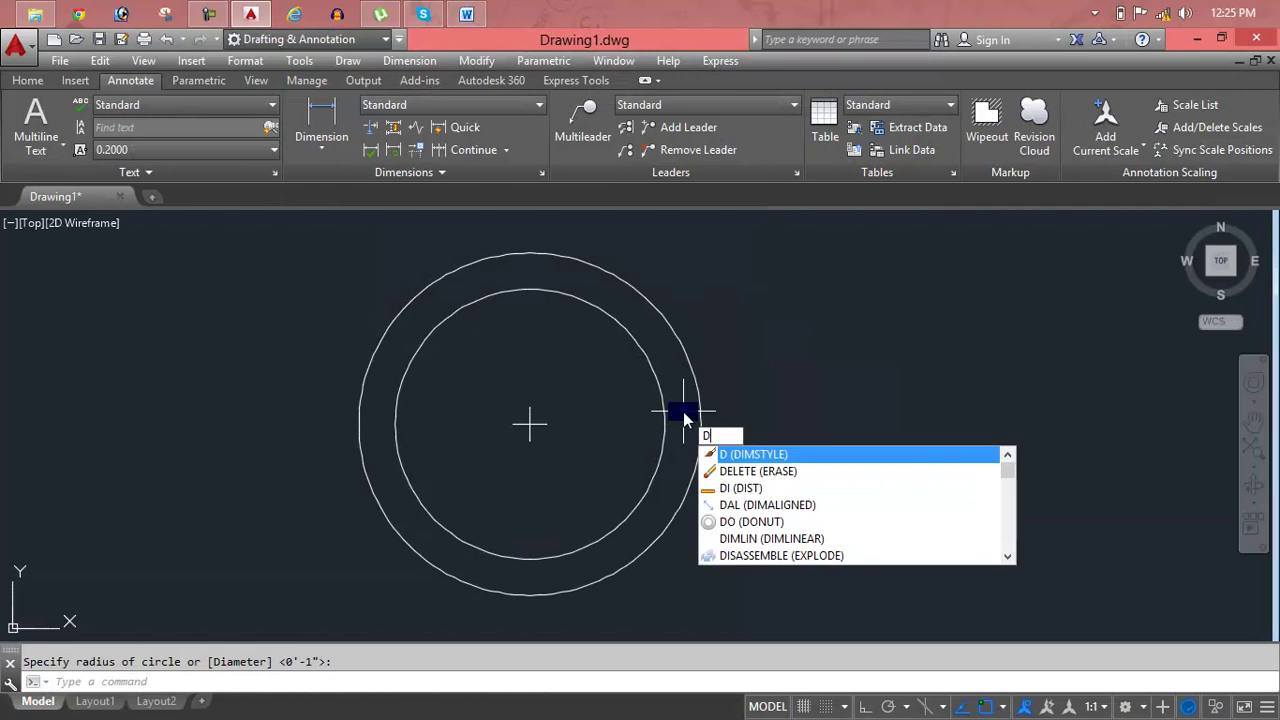
key("Return")
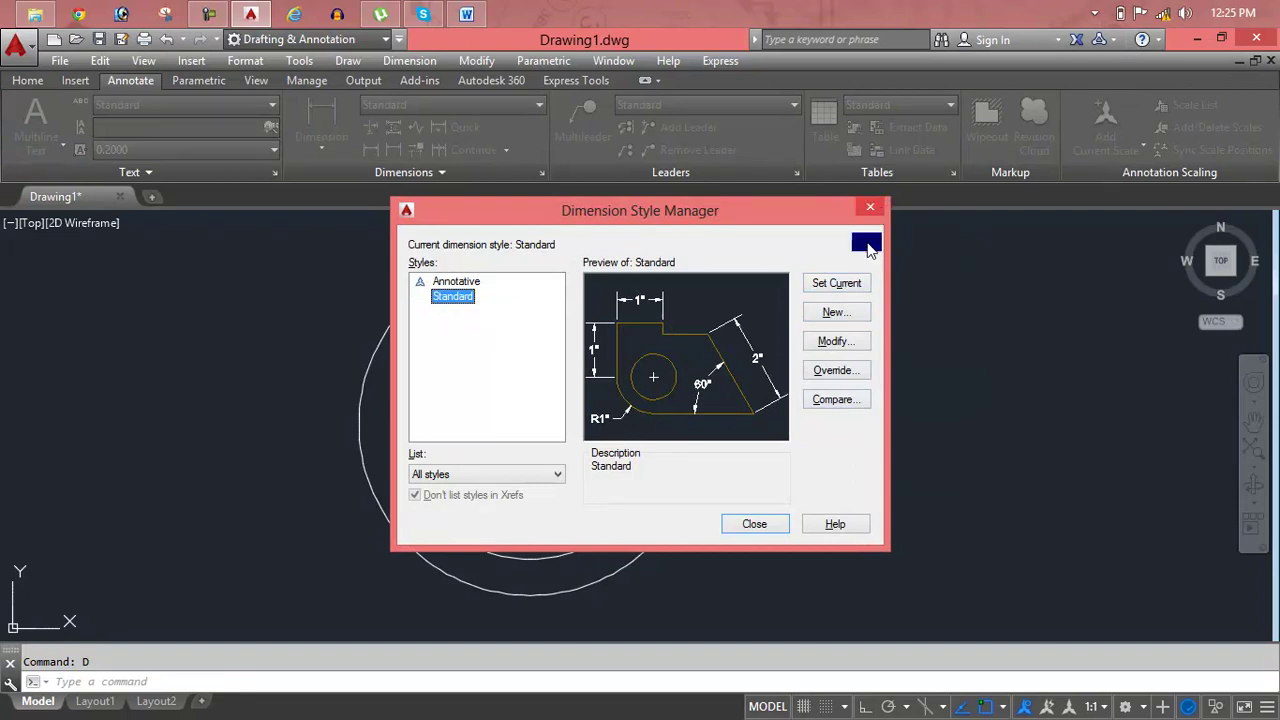
left_click(836, 341)
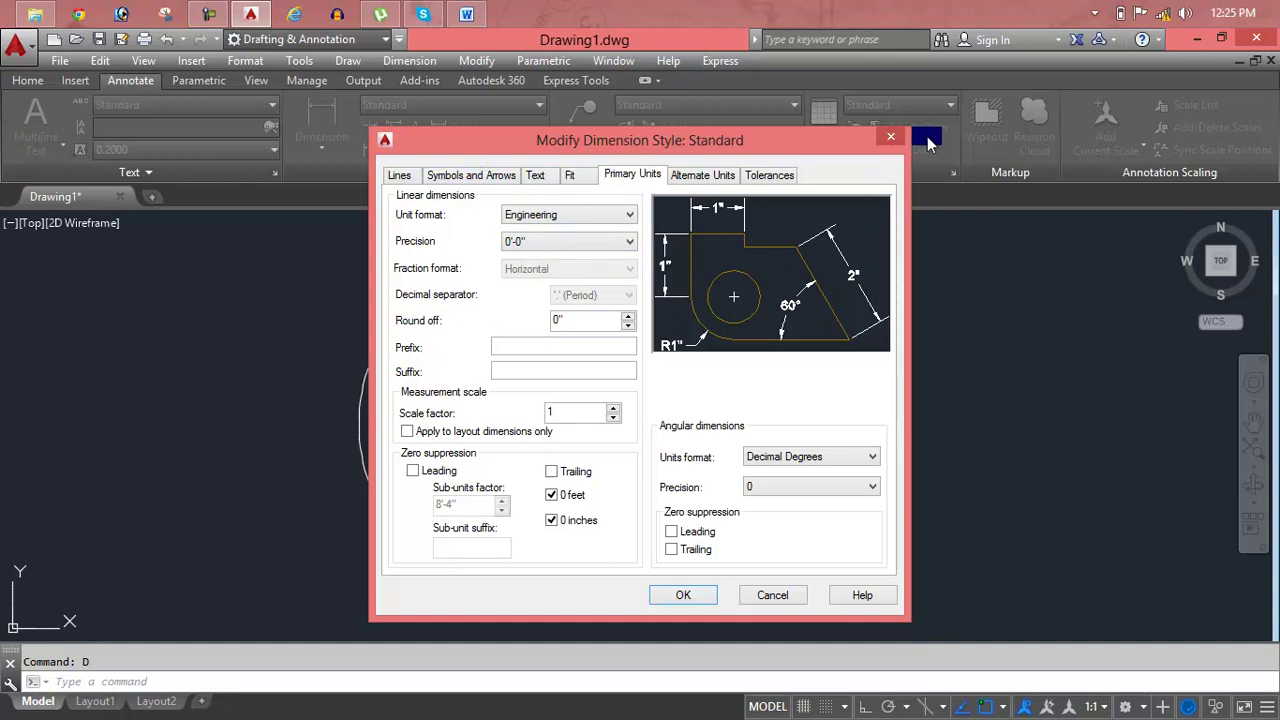
left_click(890, 138)
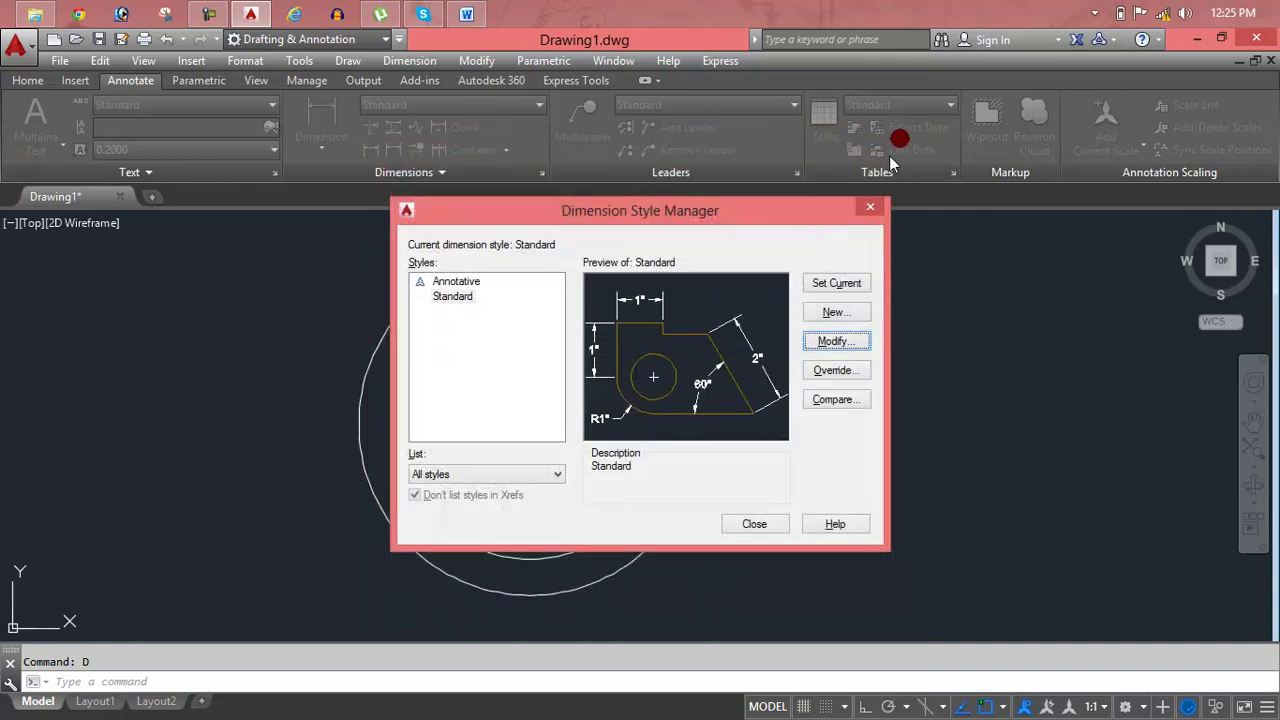
left_click(868, 209)
key("Escape")
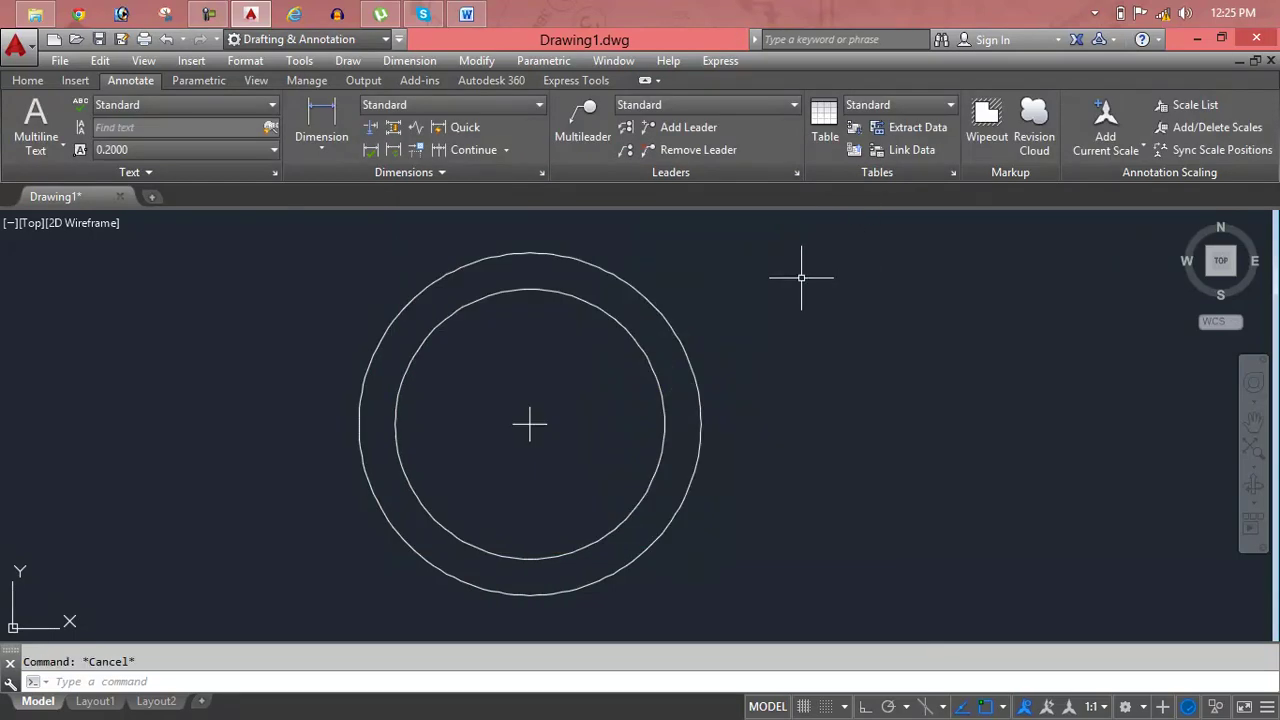
- Erase both circles and the leftover centre mark
left_click(767, 294)
left_click(572, 436)
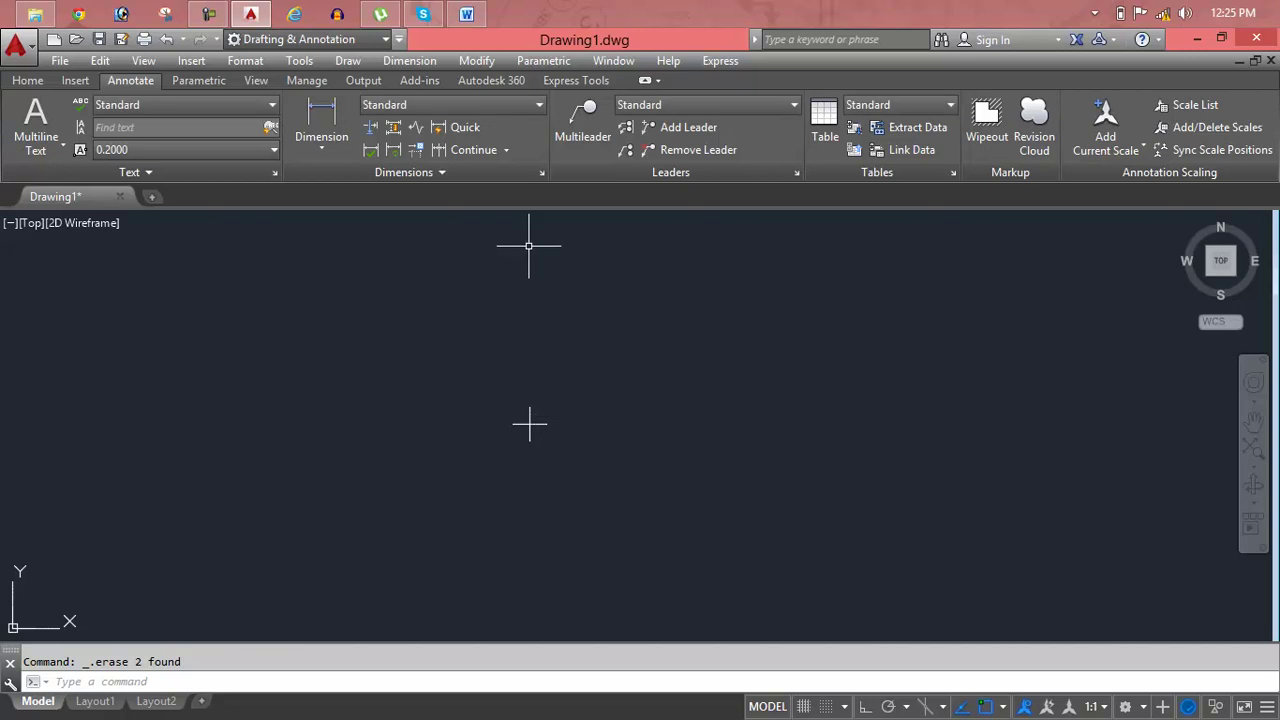
left_click(415, 172)
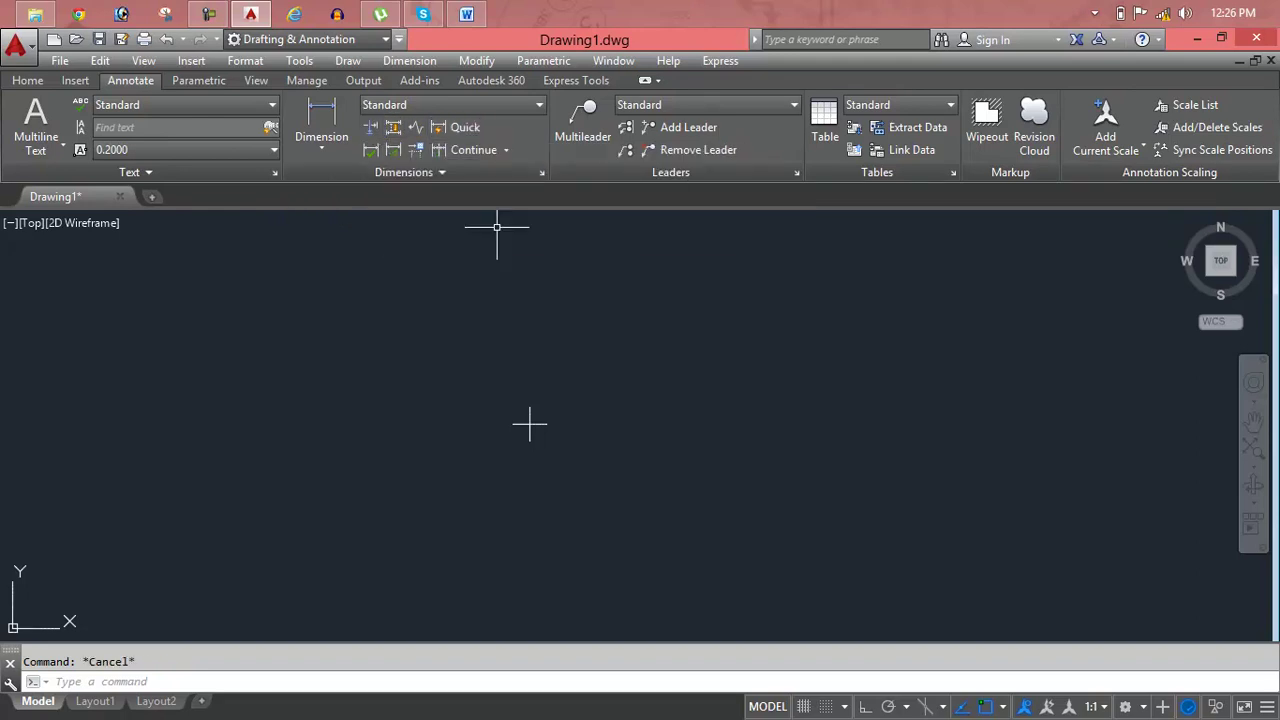
left_click(586, 408)
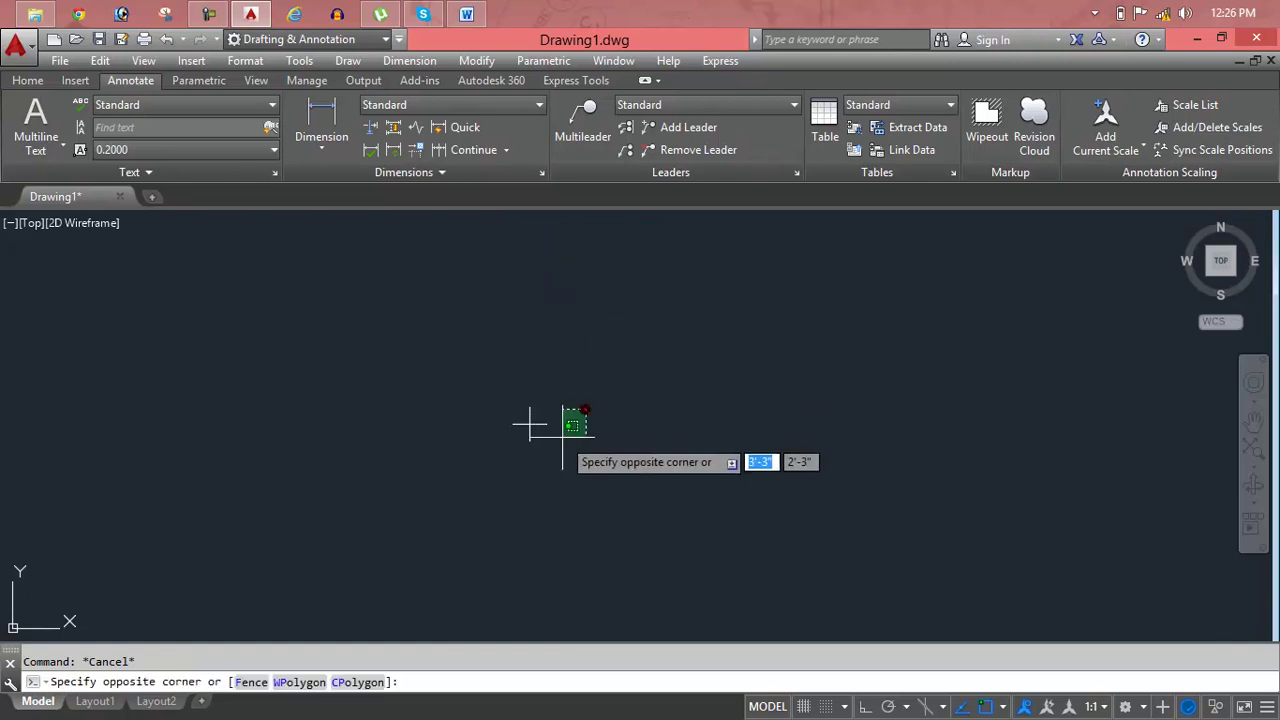
left_click(508, 430)
key("Delete")
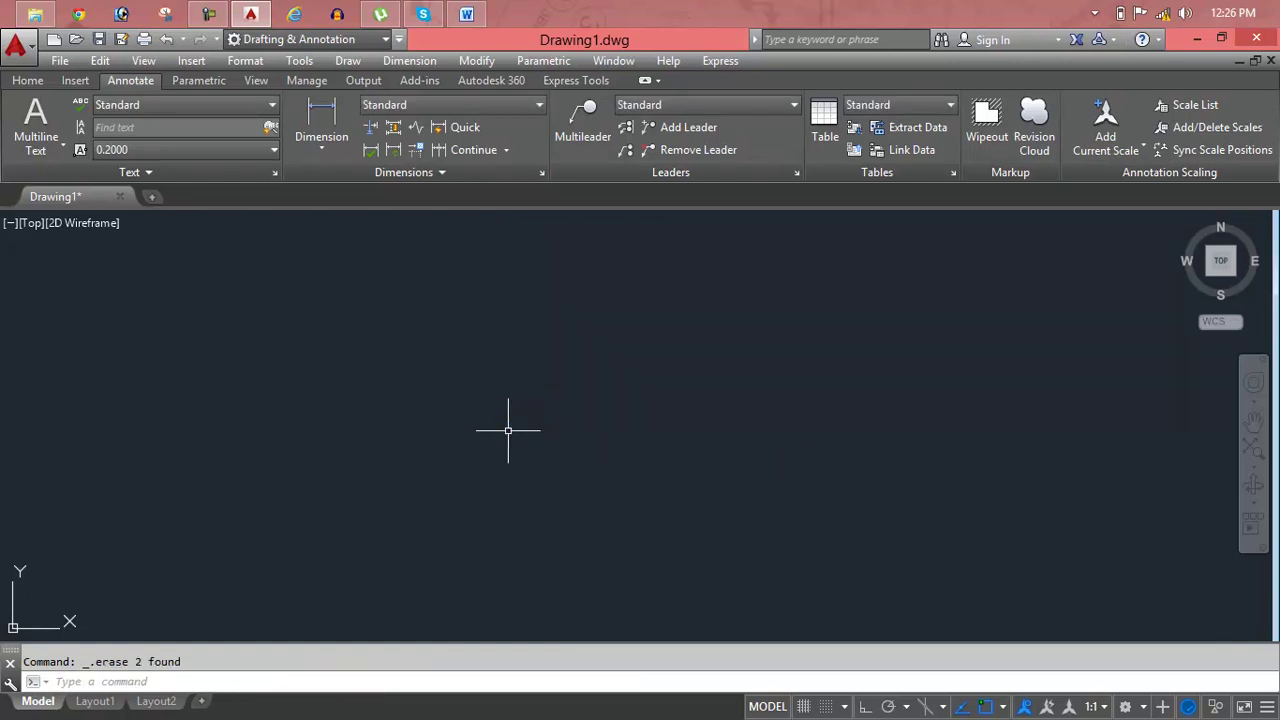
- Draw one long horizontal line with L across the drawing and fit it in view
type("l")
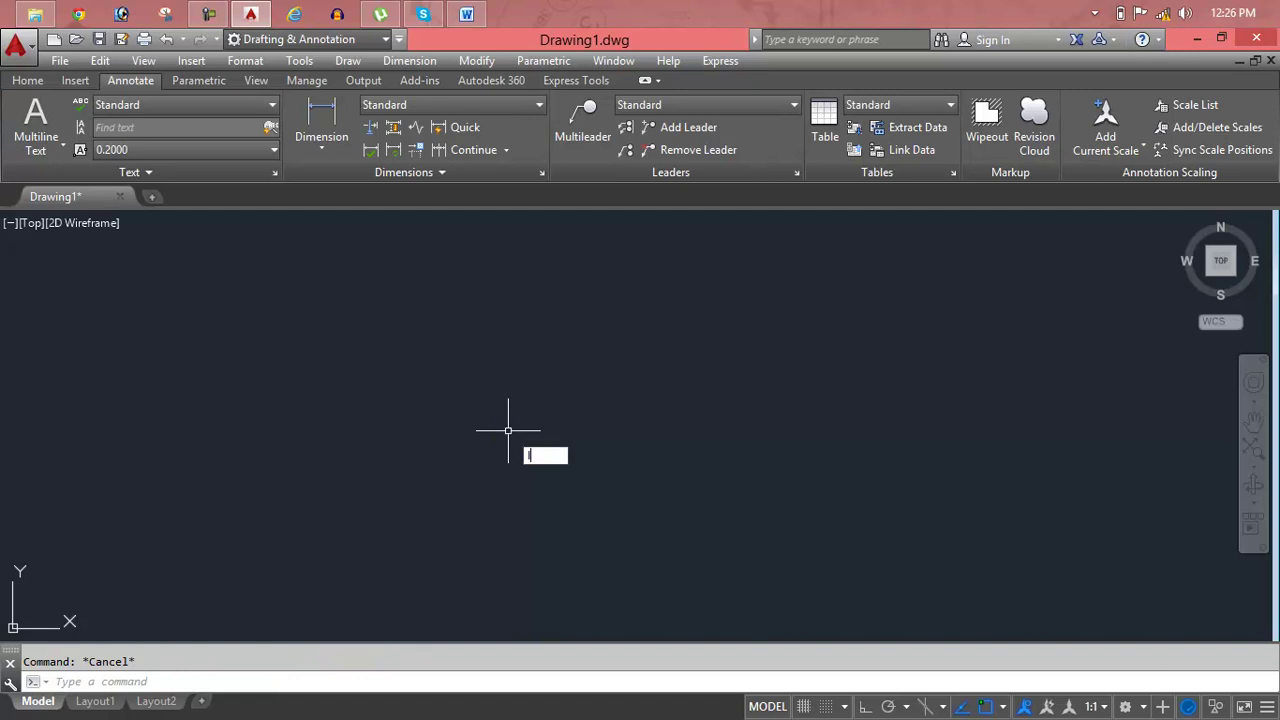
key("Return")
left_click(318, 370)
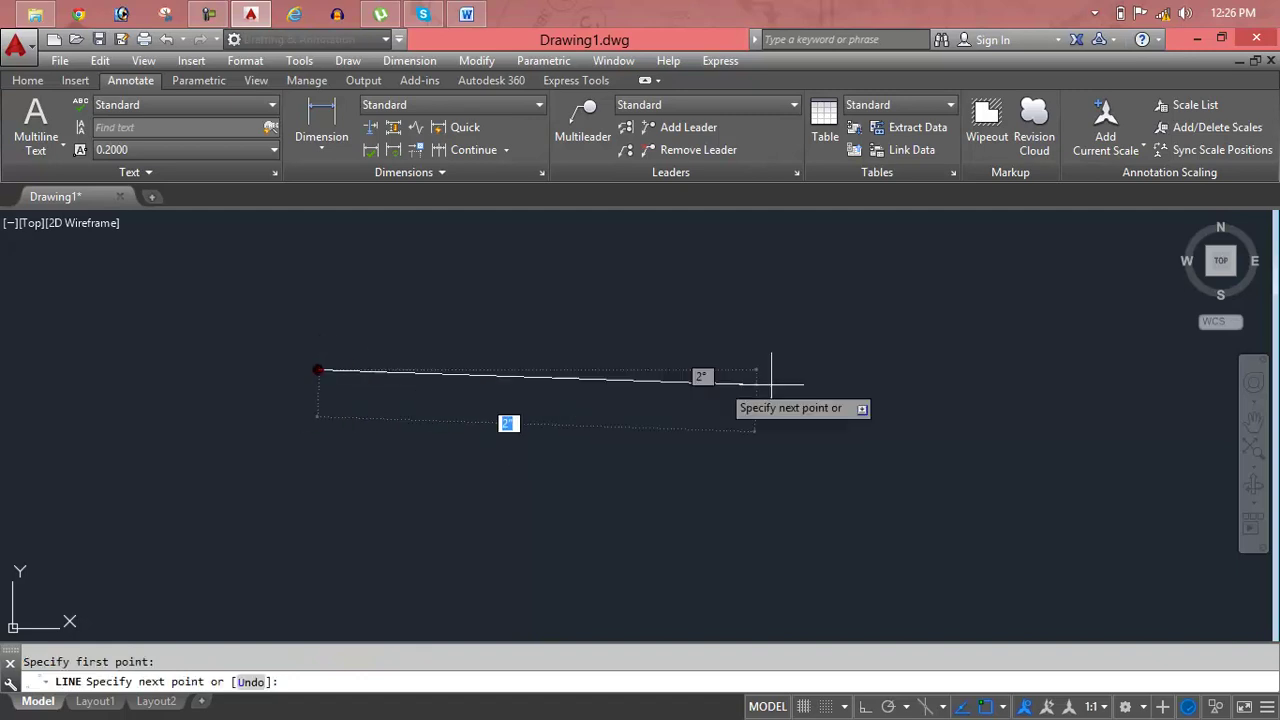
left_click(988, 370)
key("Escape")
middle_click_drag(931, 371, 896, 441)
scroll(749, 420, "up", 2)
mouse_move(769, 437)
middle_mouse_down()
mouse_move(857, 451)
mouse_move(787, 445)
middle_mouse_up()
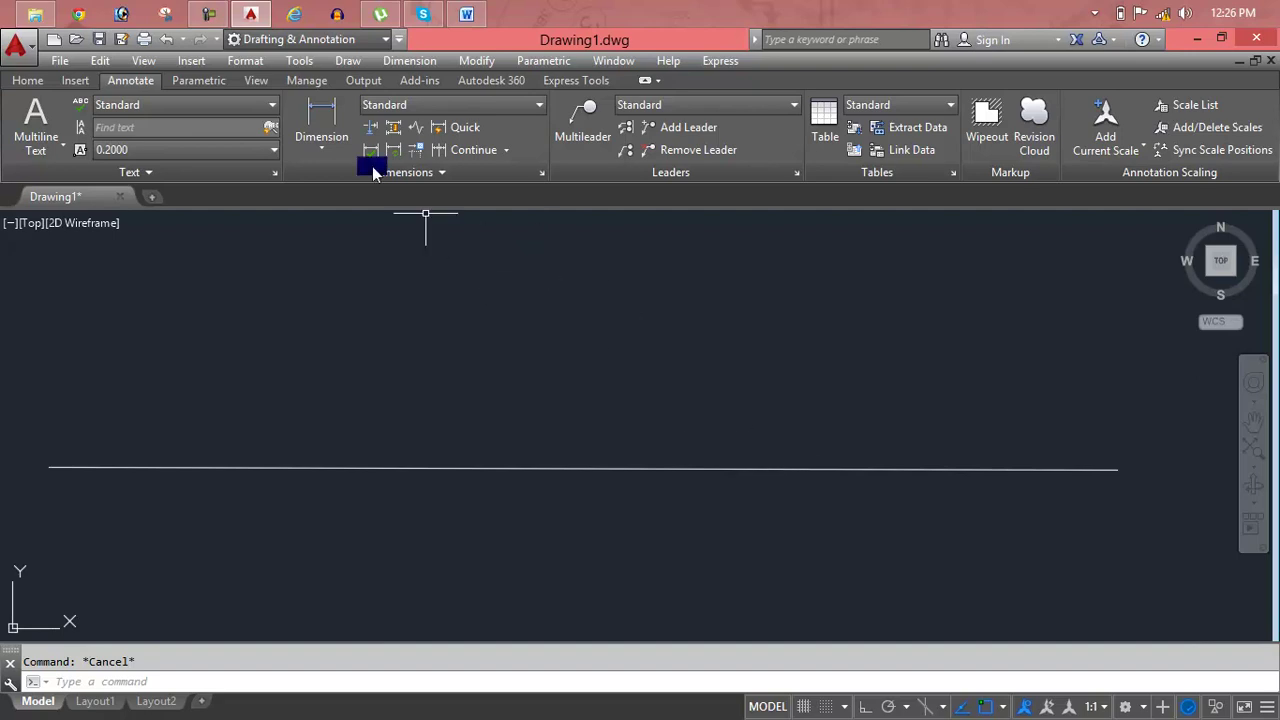
- Add a linear dimension reading 4" above the line
left_click(350, 145)
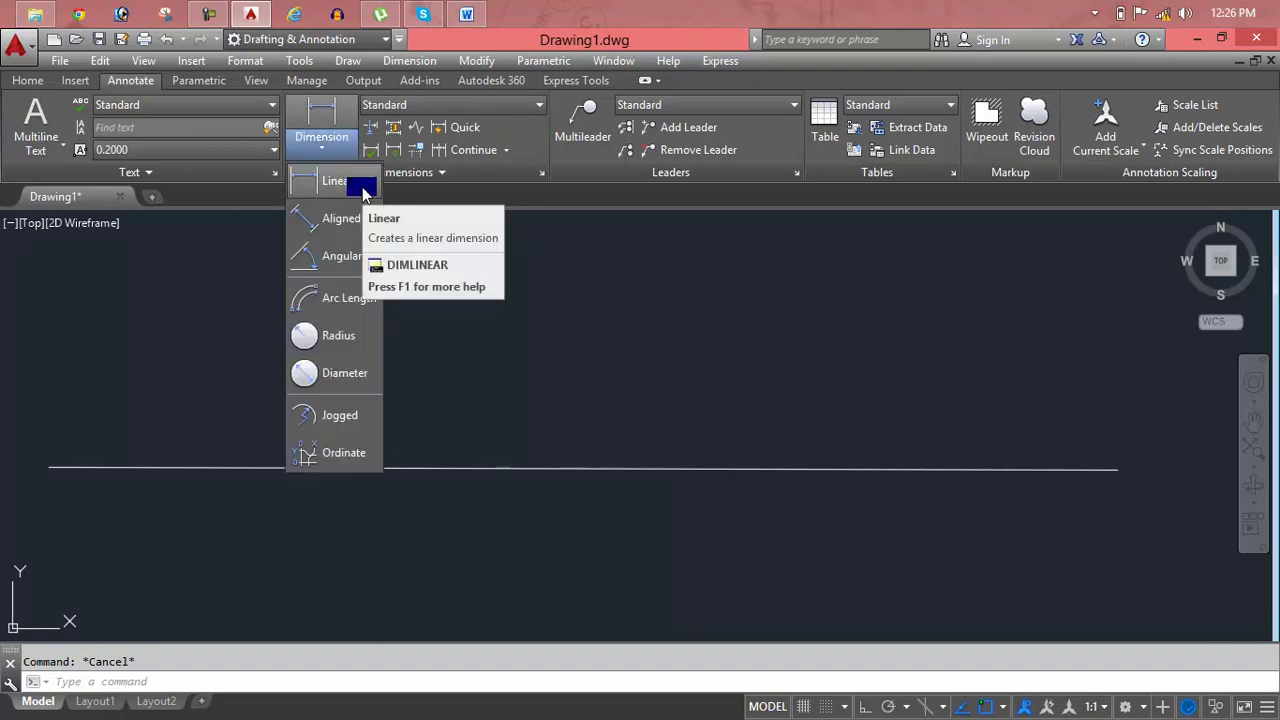
left_click(362, 188)
key("Return")
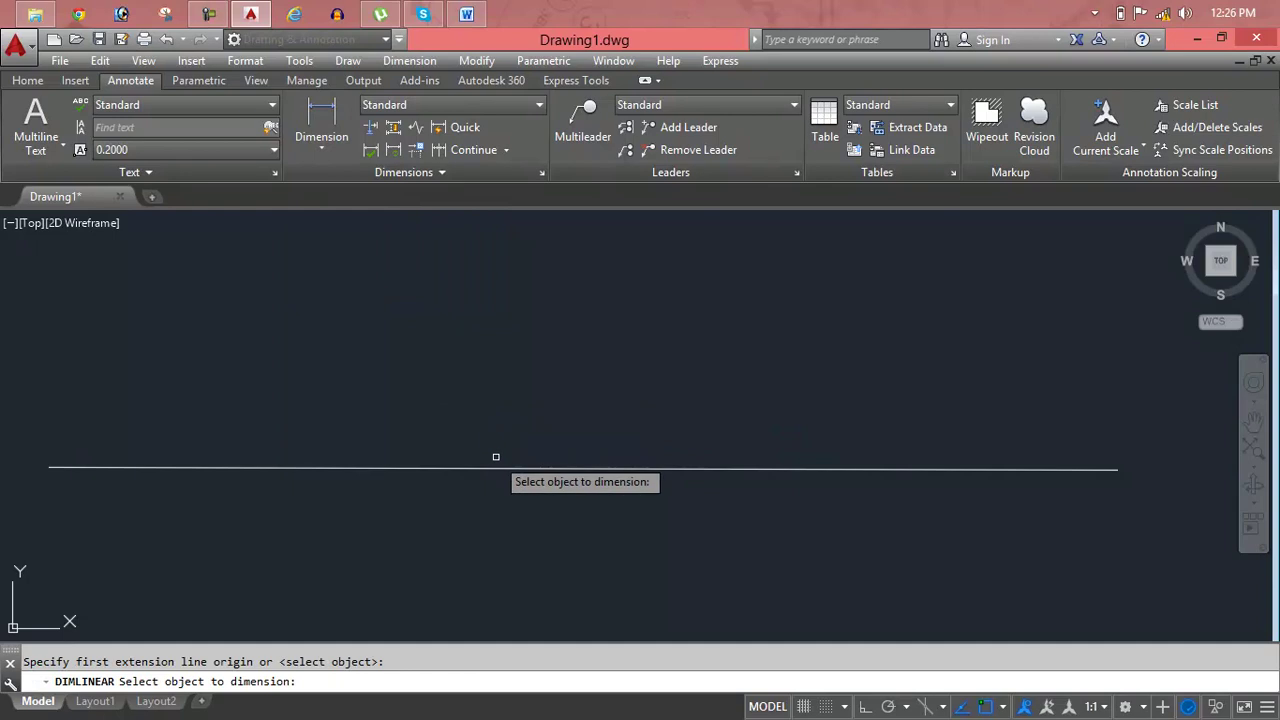
left_click(496, 461)
left_click(506, 326)
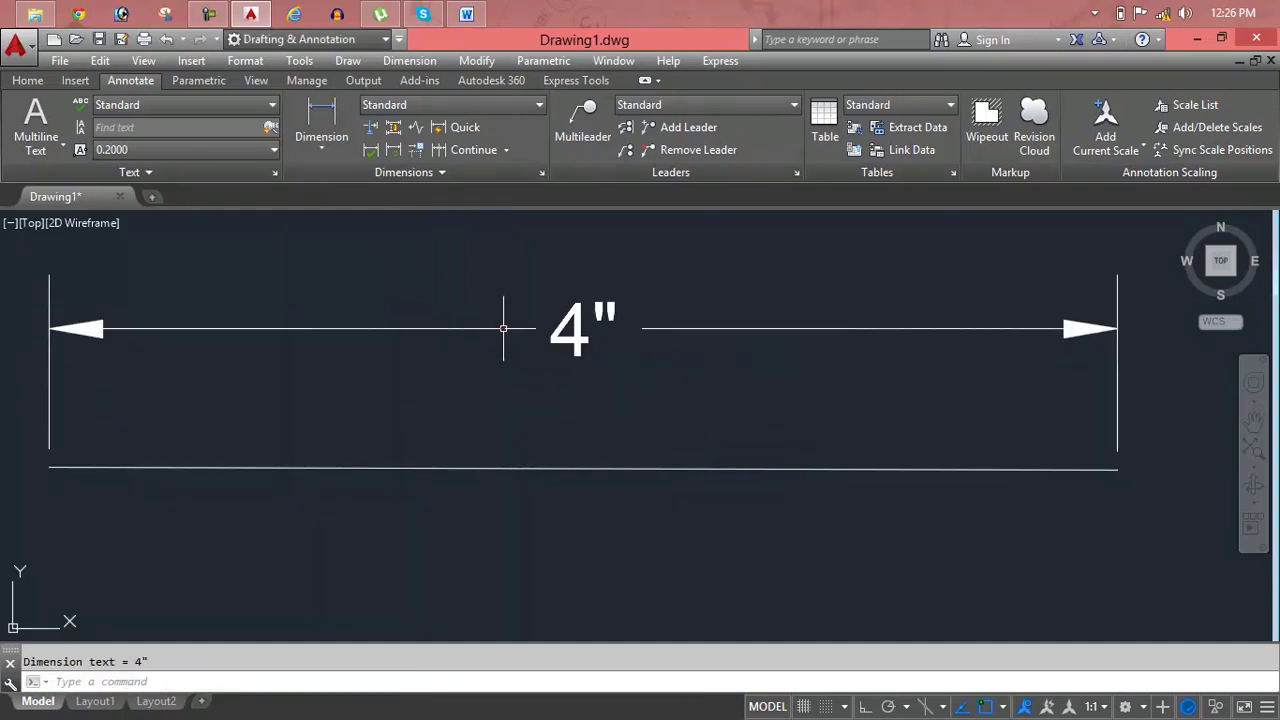
scroll(604, 369, "down", 2)
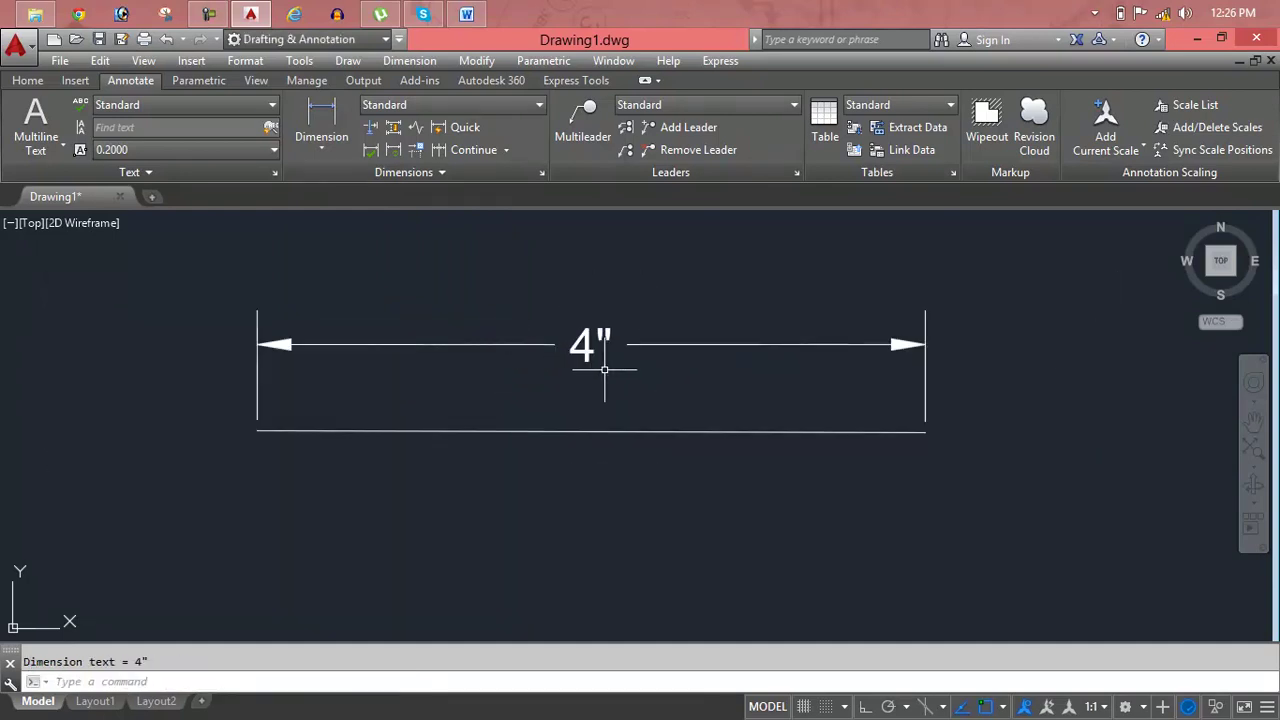
- Stretch the line's right end horizontally with Ortho so its dimension reads 2'-1"
left_click(632, 431)
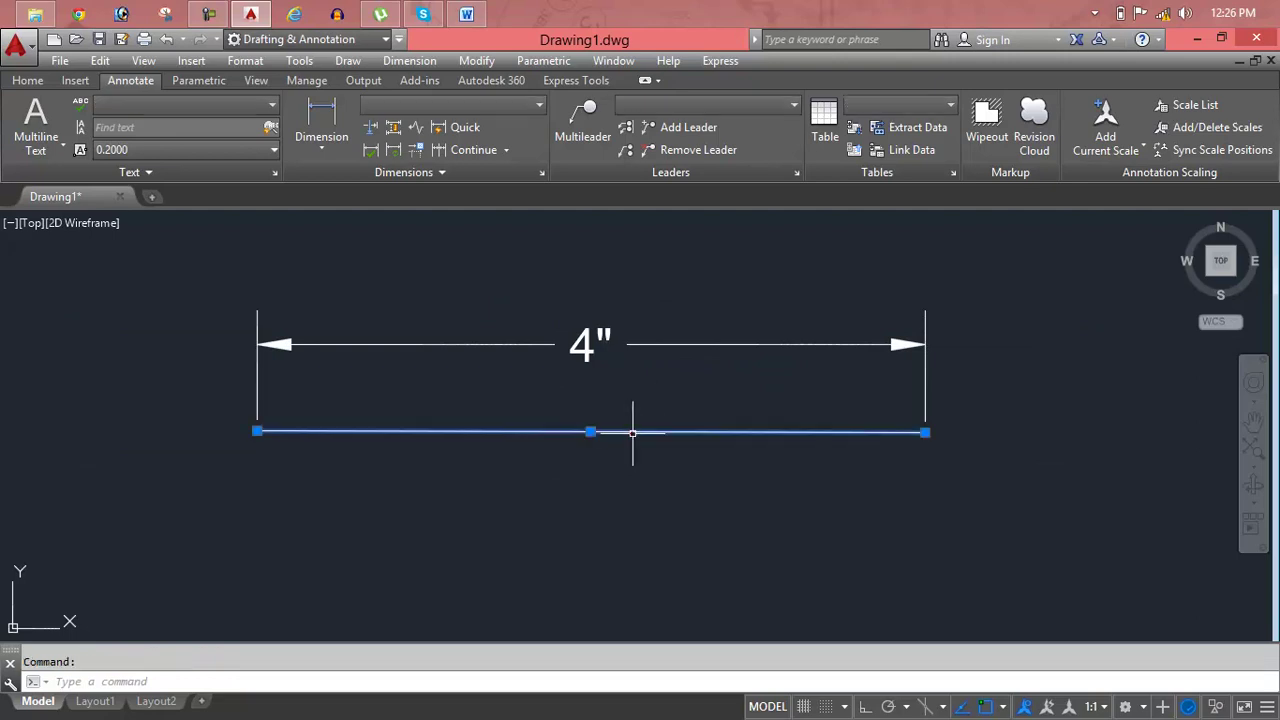
left_click(925, 431)
scroll(1110, 434, "down", 3)
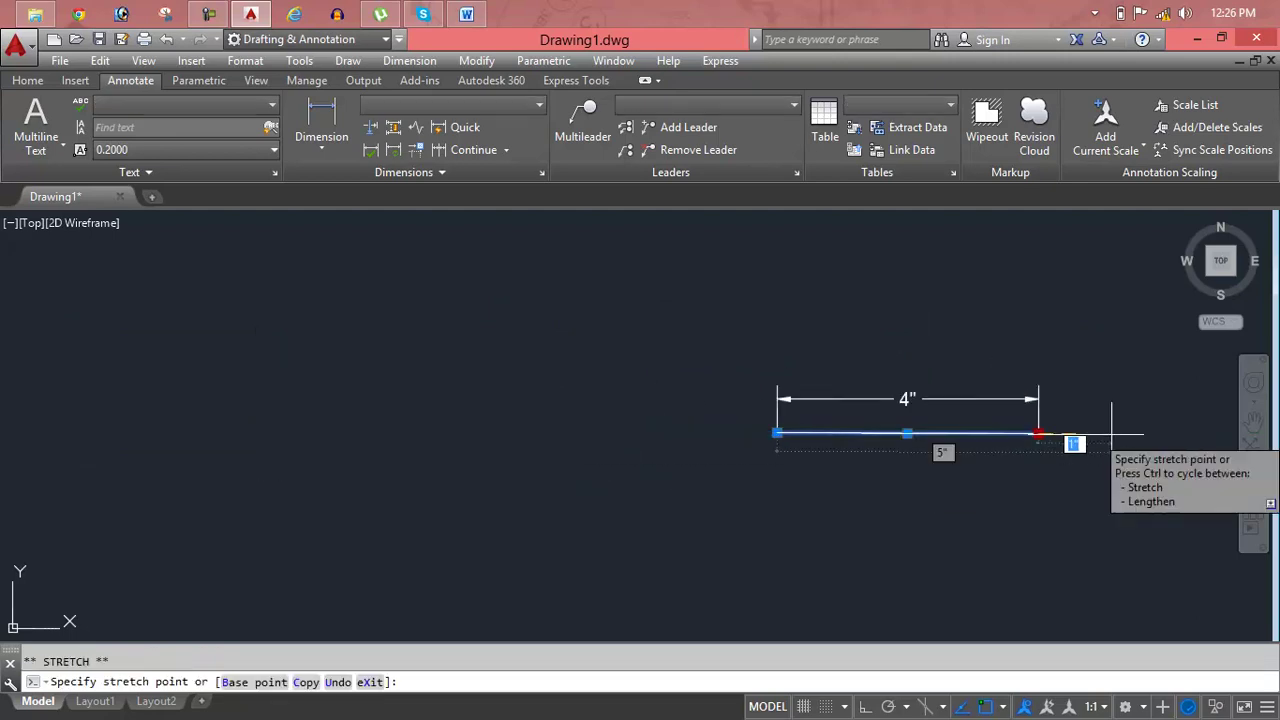
middle_click_drag(1111, 434, 483, 397)
scroll(490, 394, "down", 4)
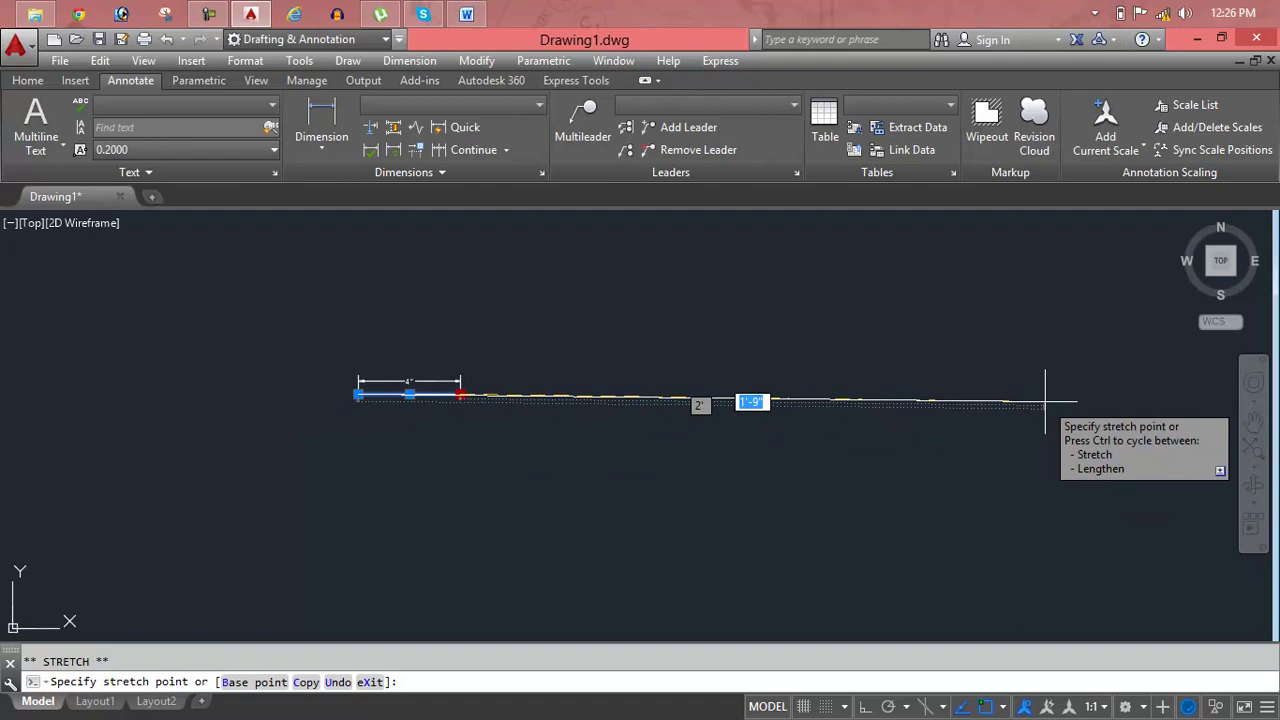
key("F8")
left_click(1081, 387)
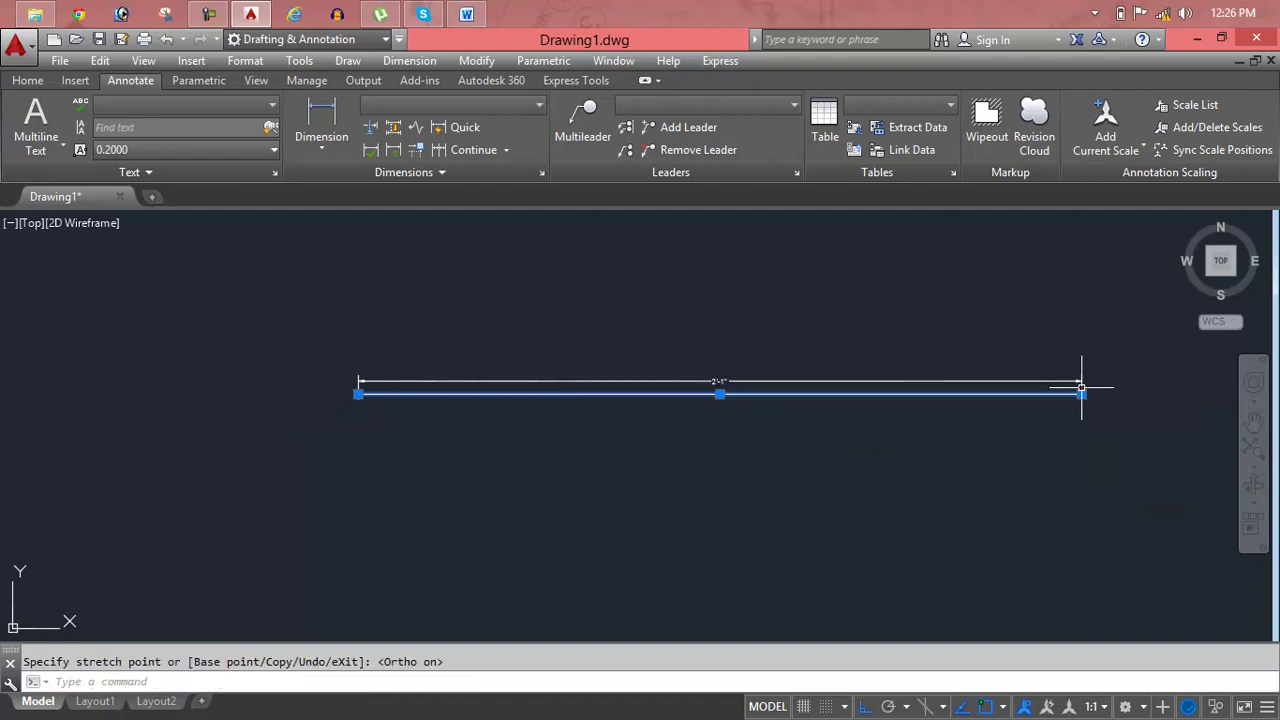
key("Escape")
scroll(745, 400, "up", 2)
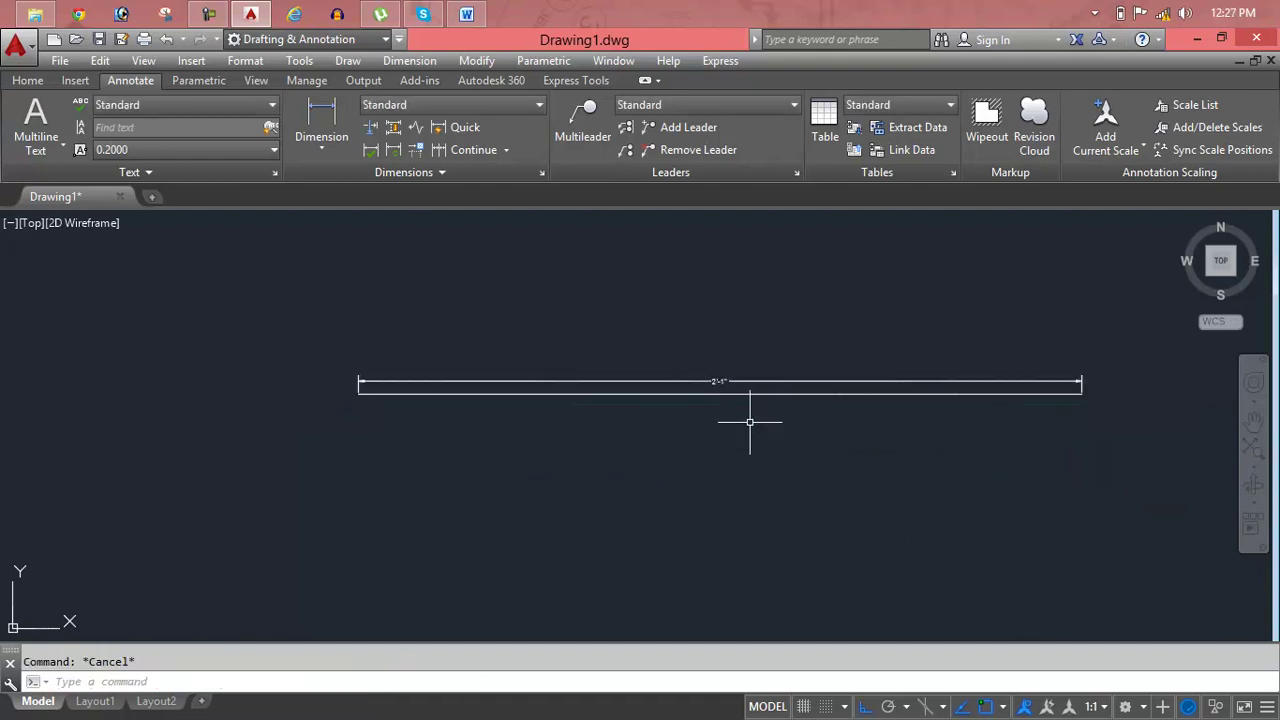
scroll(740, 368, "up", 2)
scroll(740, 368, "down", 2)
middle_click_drag(743, 366, 729, 371)
scroll(700, 371, "down", 2)
scroll(637, 374, "down", 2)
scroll(637, 373, "up", 2)
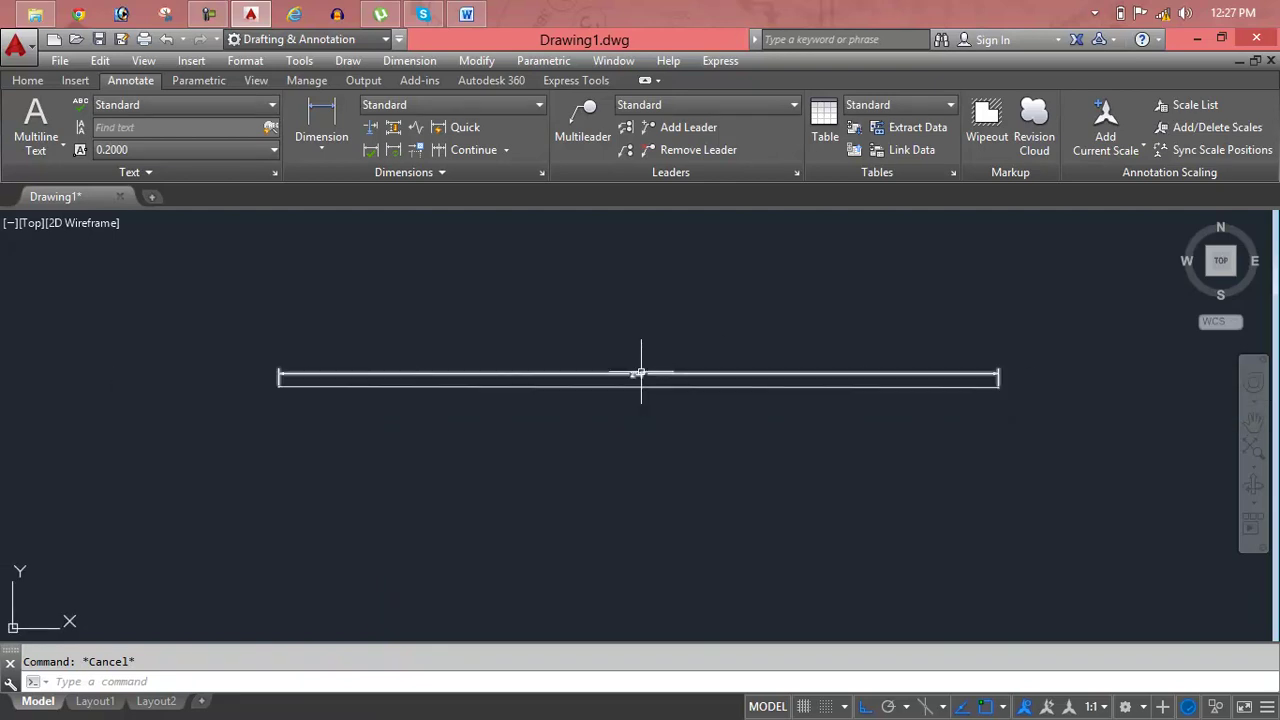
scroll(641, 372, "up", 2)
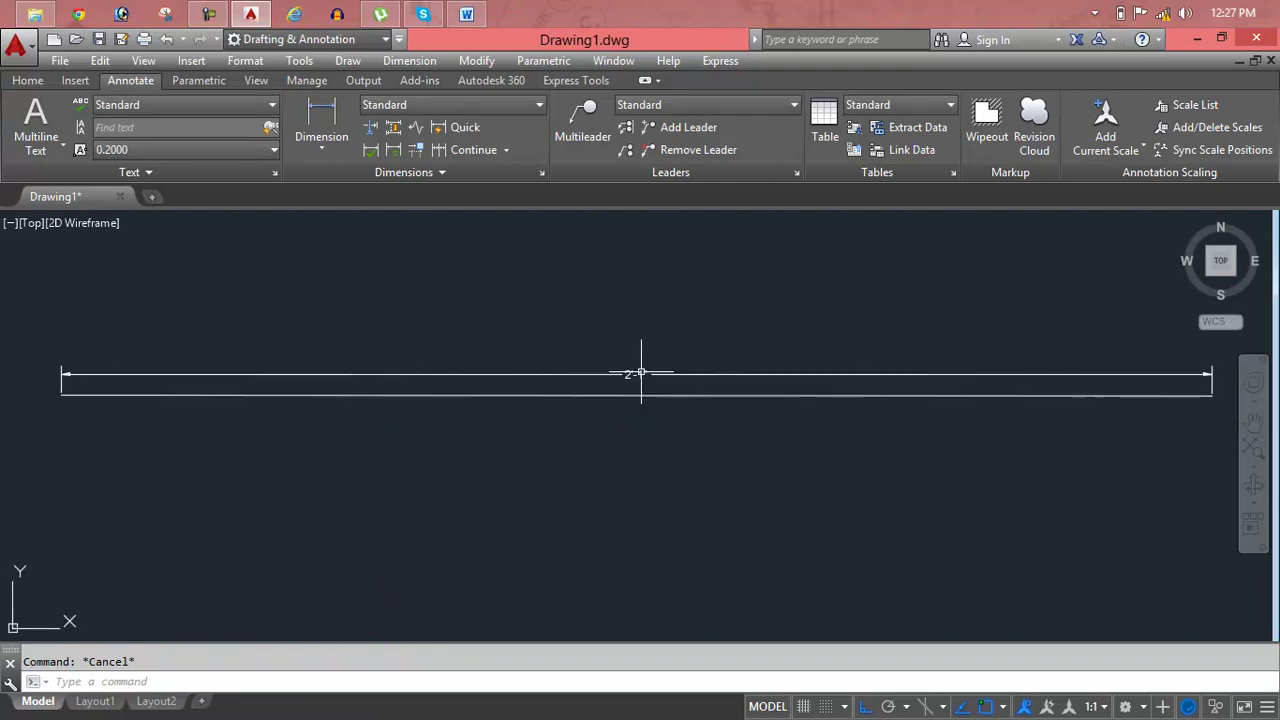
- Set the DIMSCALE system variable to 6
left_click(693, 372)
type("DIMsc")
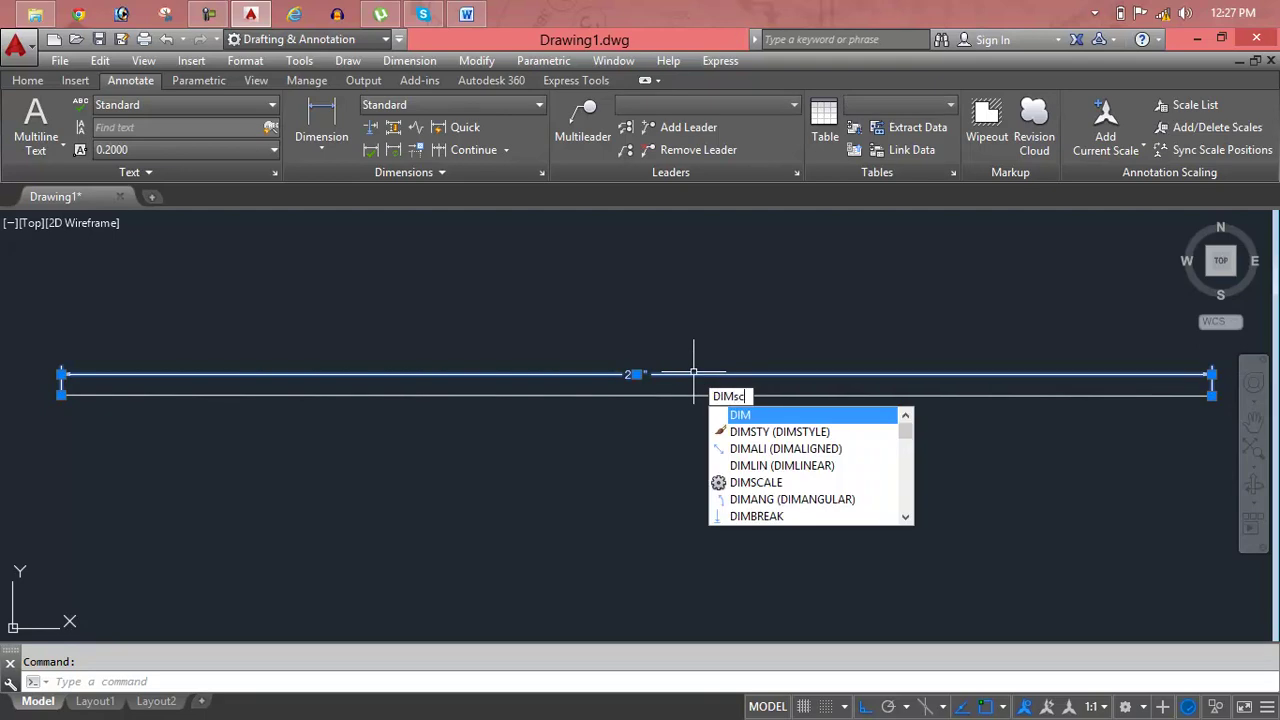
type("al")
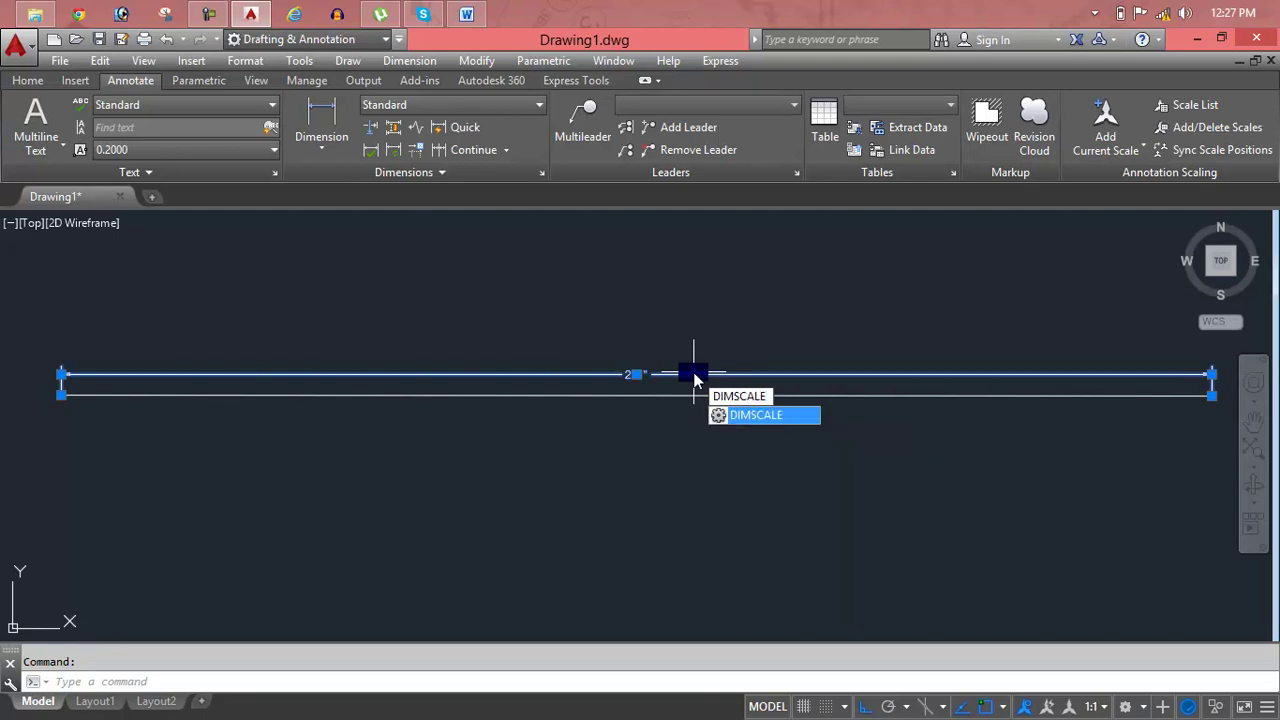
key("Return")
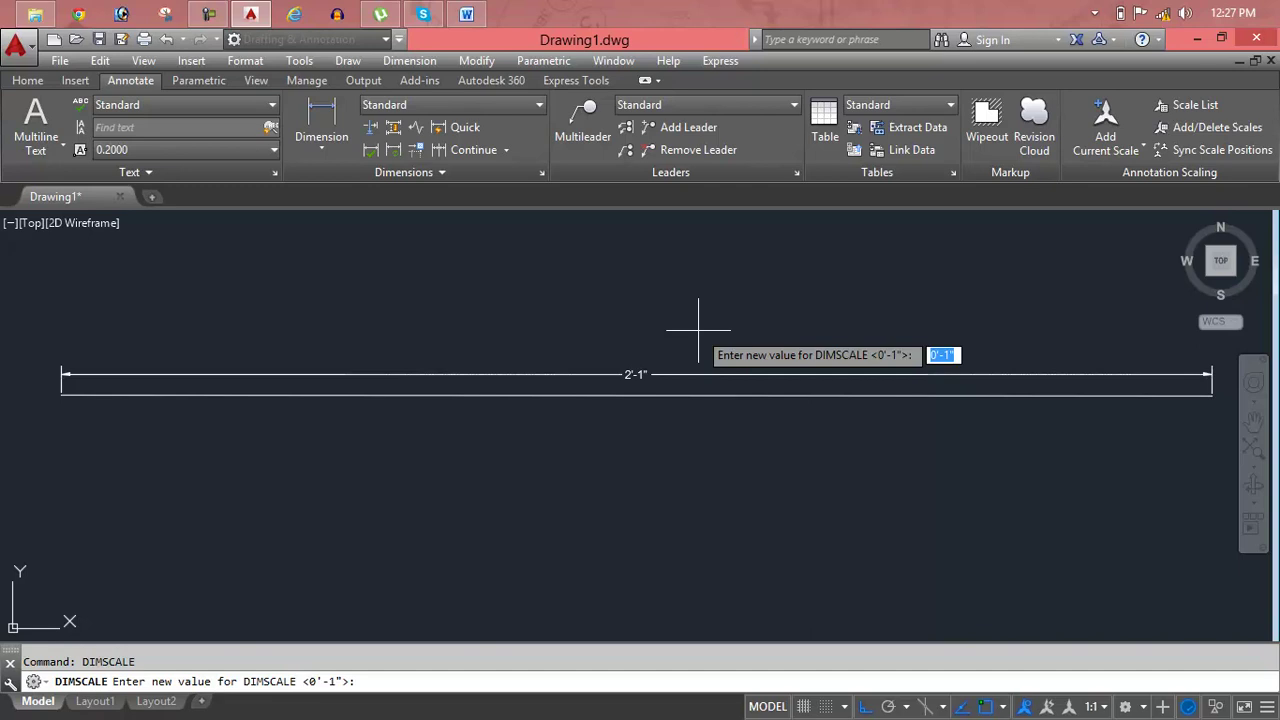
type("6")
key("Return")
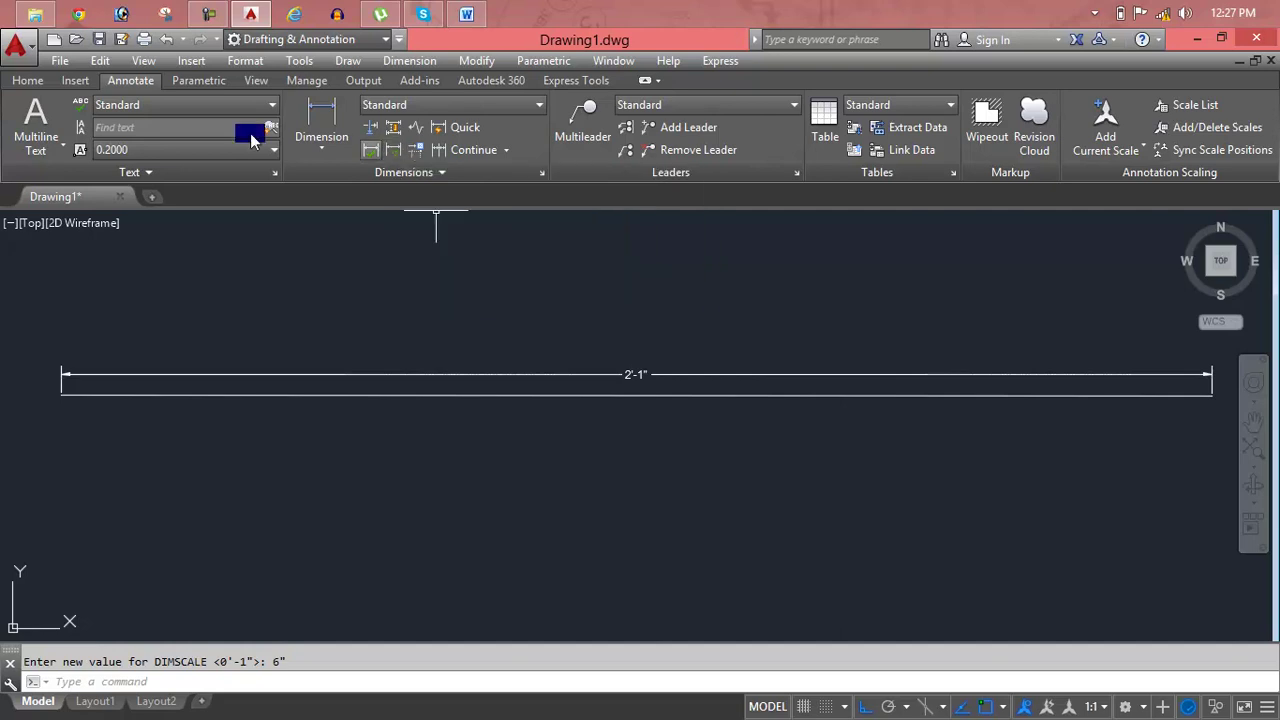
- Apply Dimension Update to the 2'-1" dimension so it takes the new scale
left_click(398, 153)
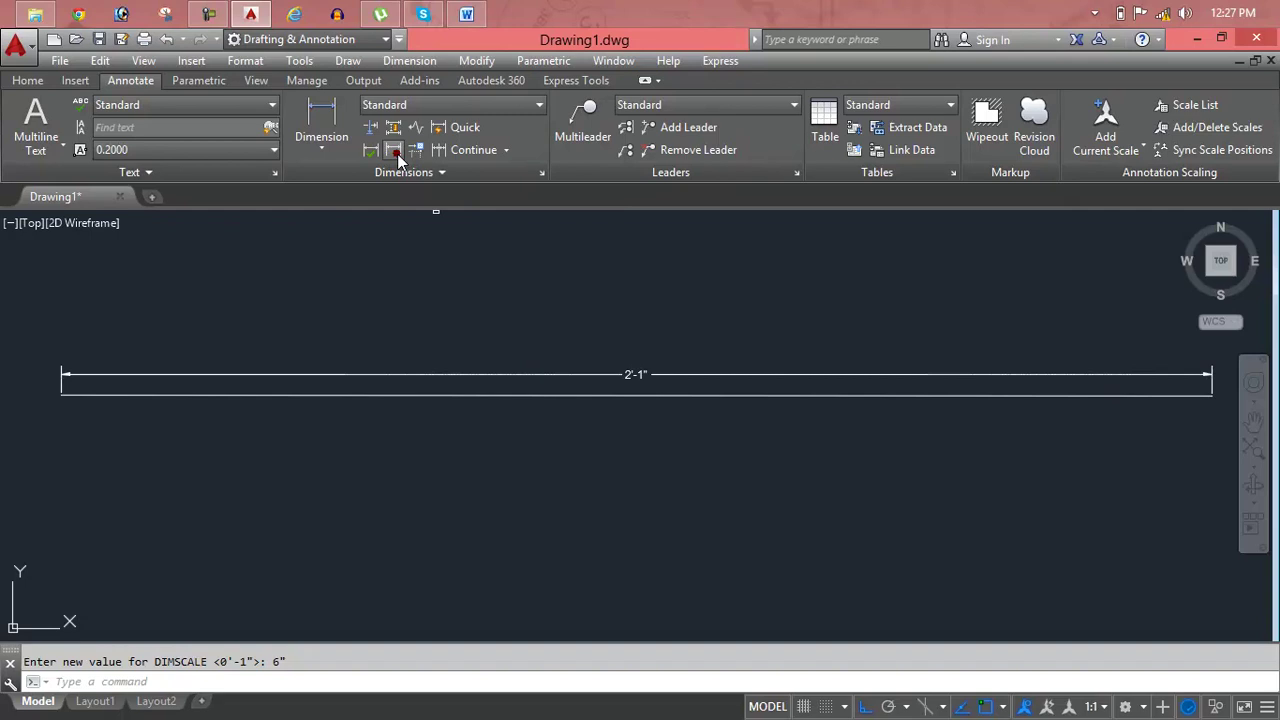
left_click(465, 375)
key("Return")
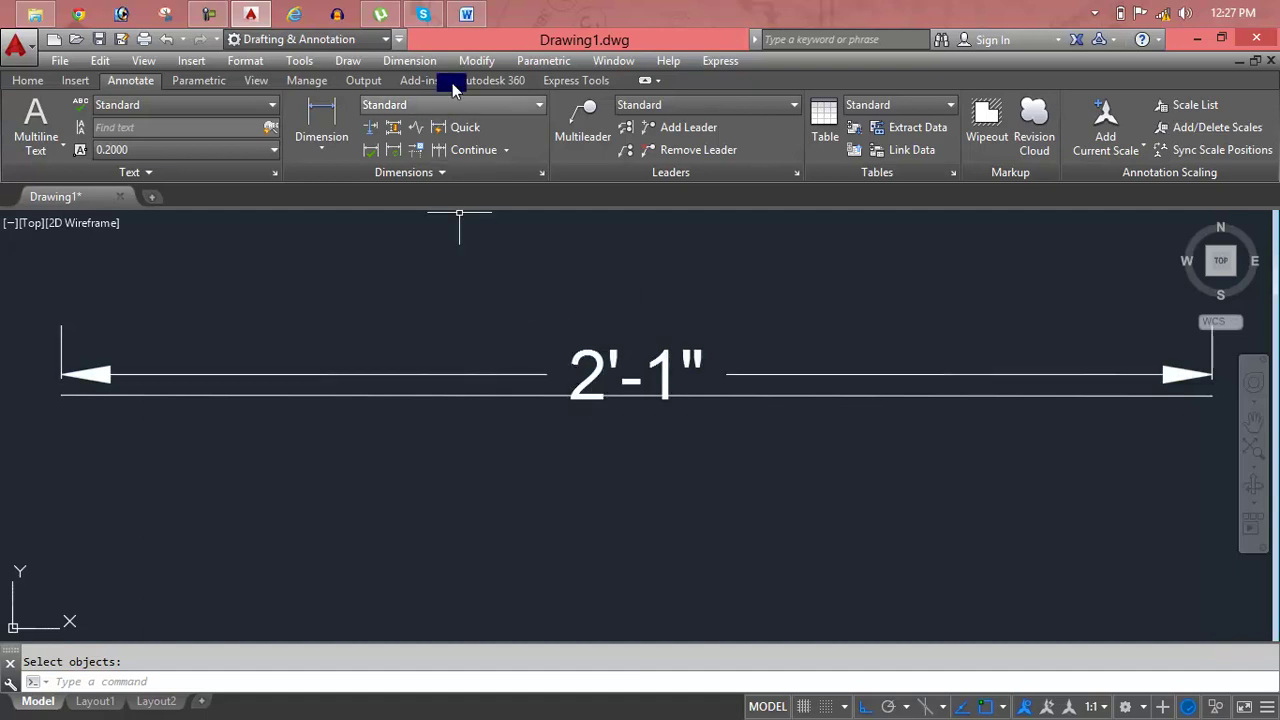
left_click(472, 22)
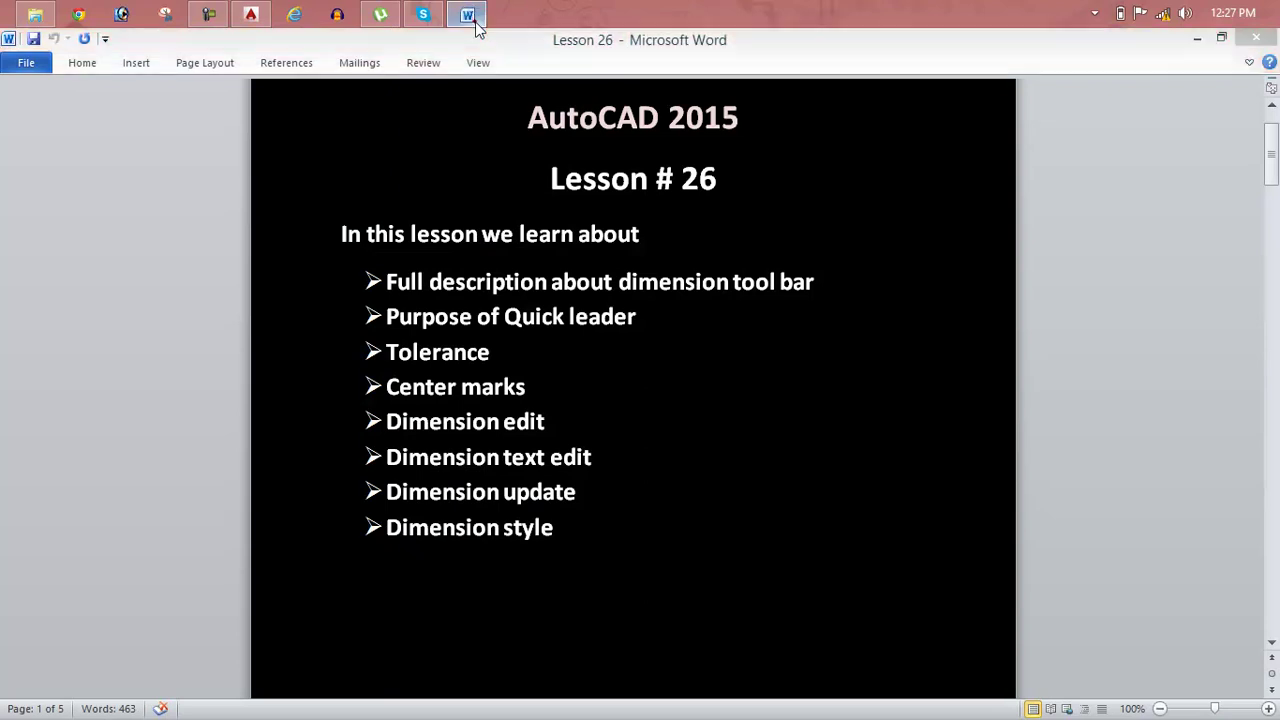
left_click(470, 16)
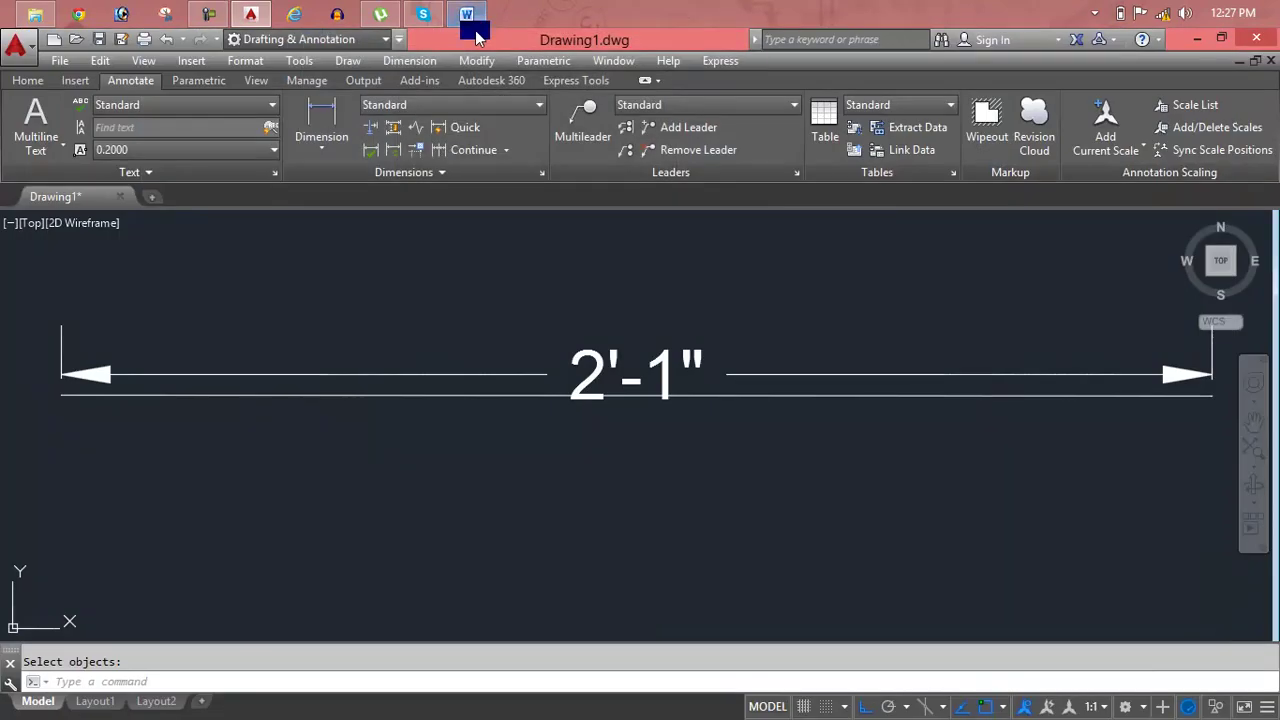
- Make the 2'-1" dimension text bold and colour it dark red (153,27,30)
double_click(594, 355)
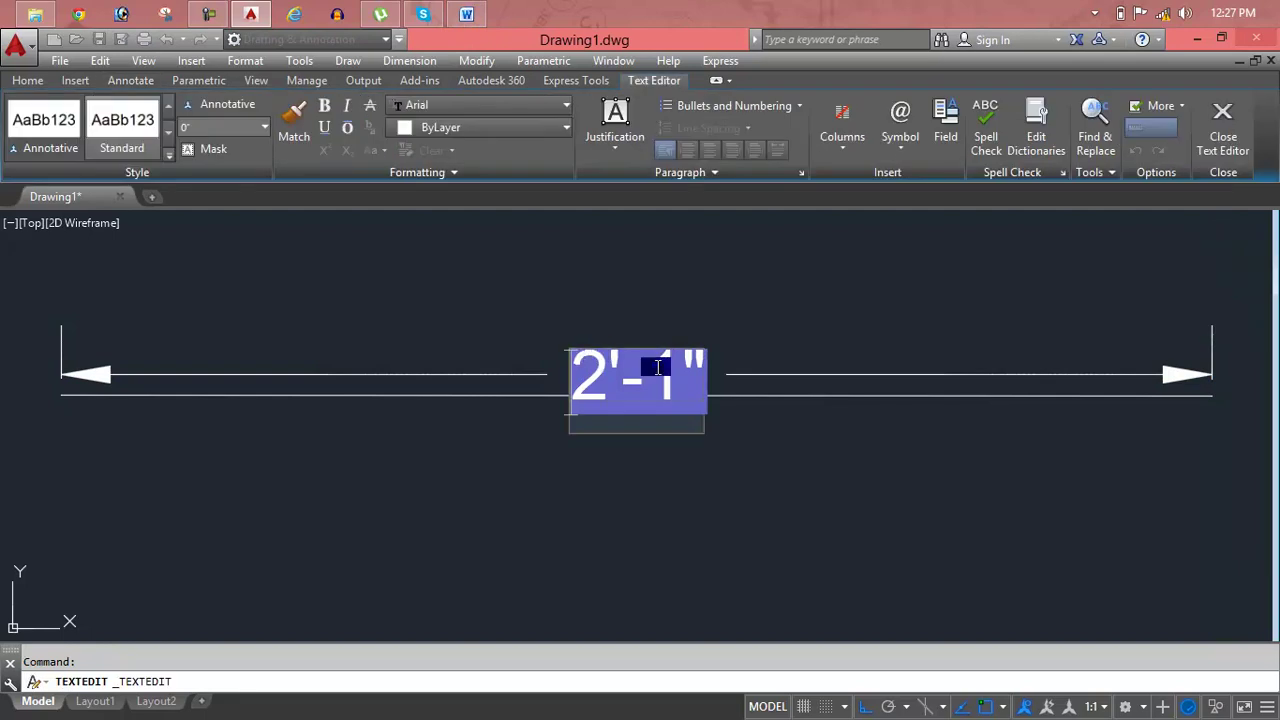
left_click(690, 382)
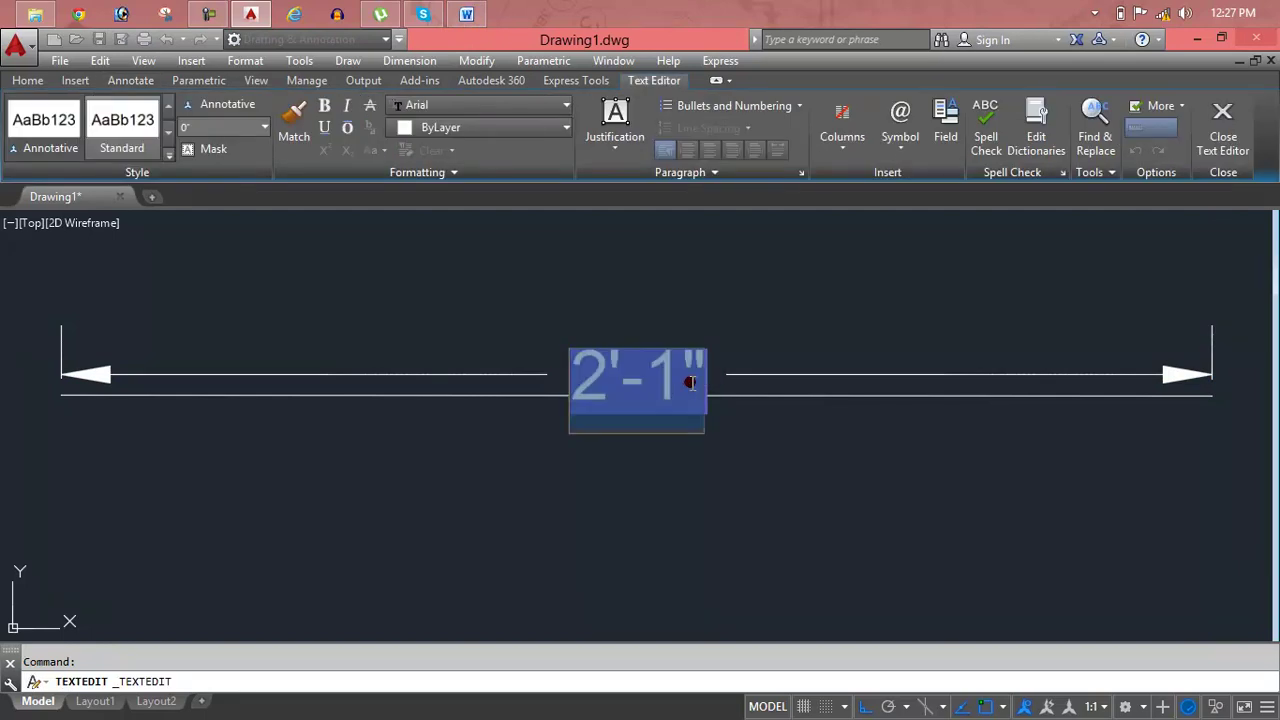
left_click_drag(690, 382, 592, 388)
key("Escape")
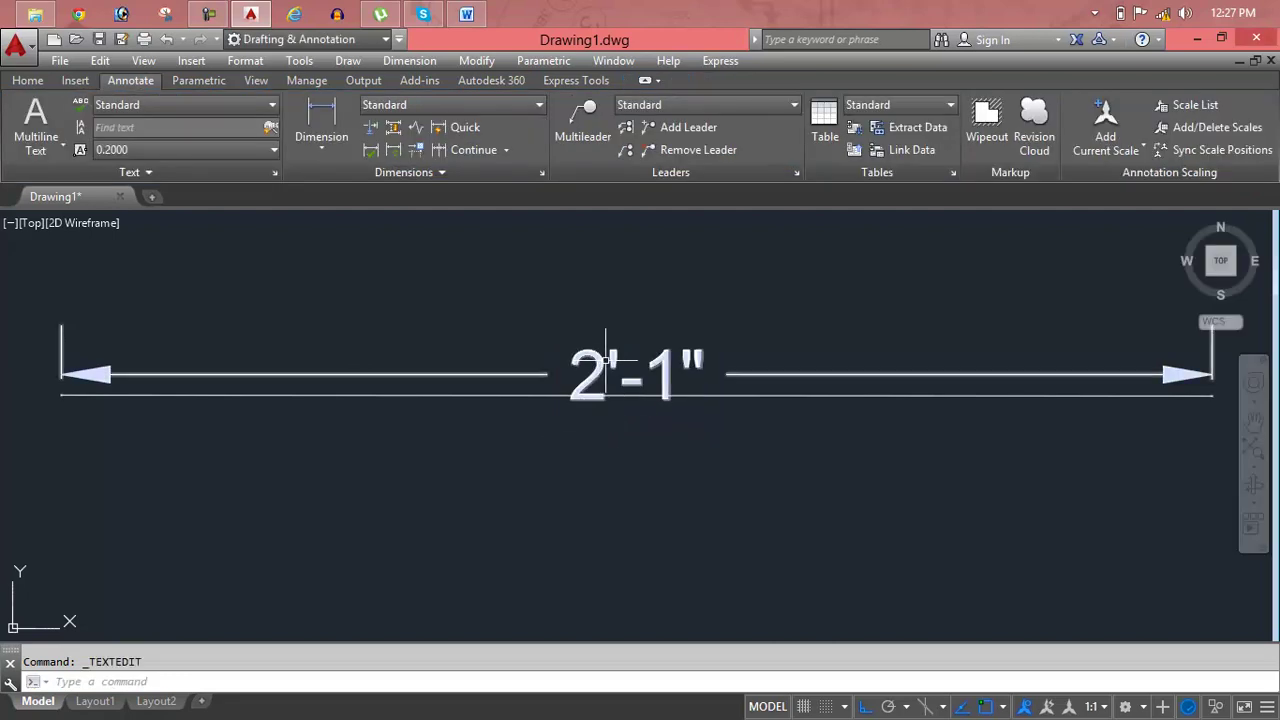
double_click(596, 362)
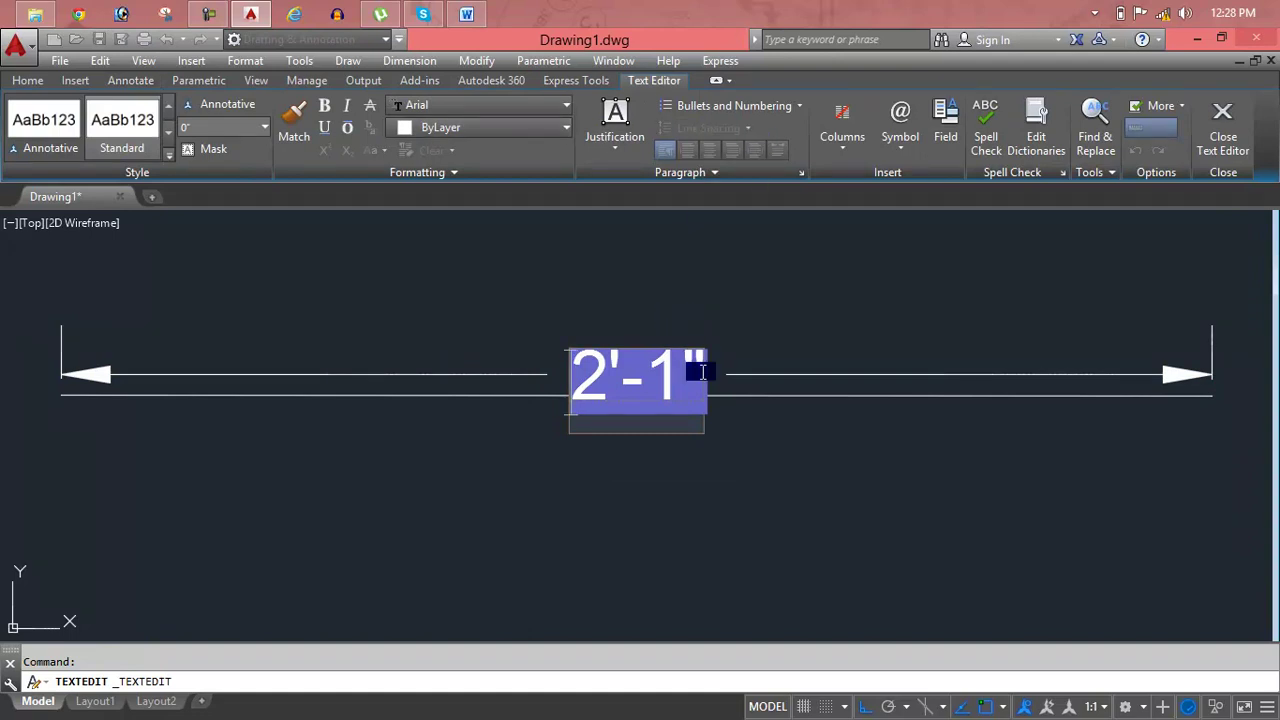
left_click_drag(705, 372, 612, 373)
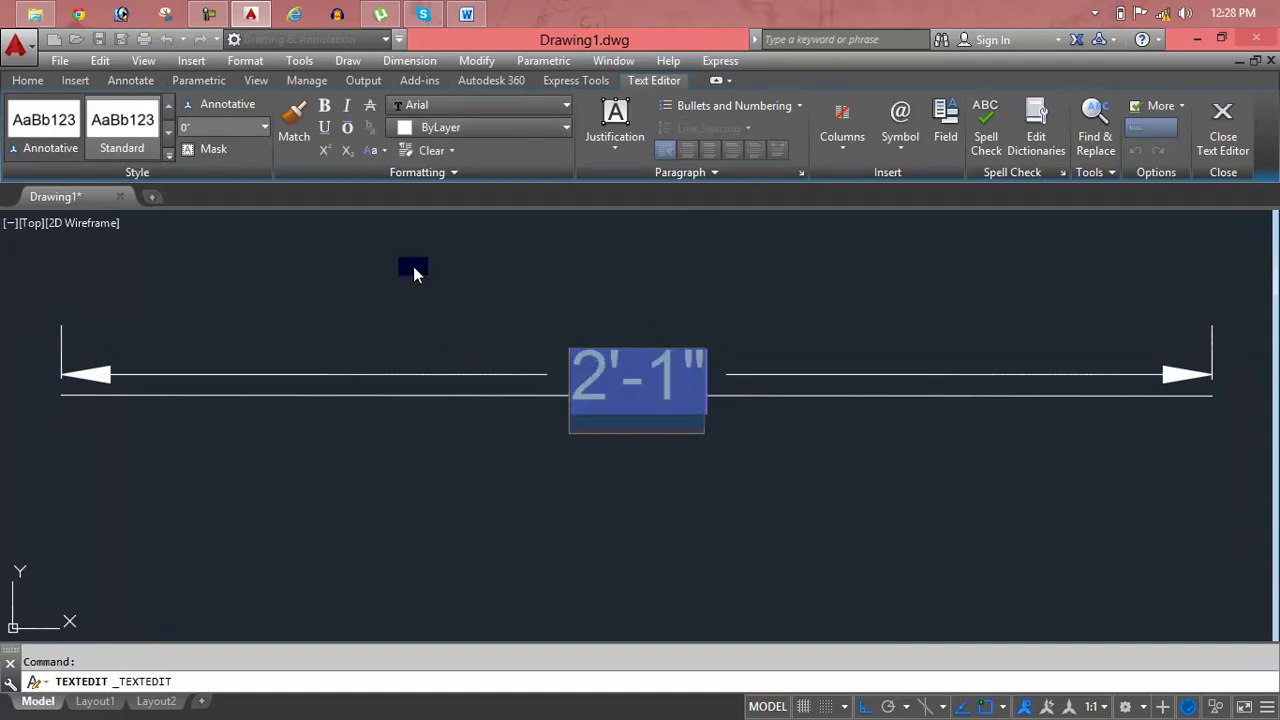
left_click(265, 127)
left_click(265, 127)
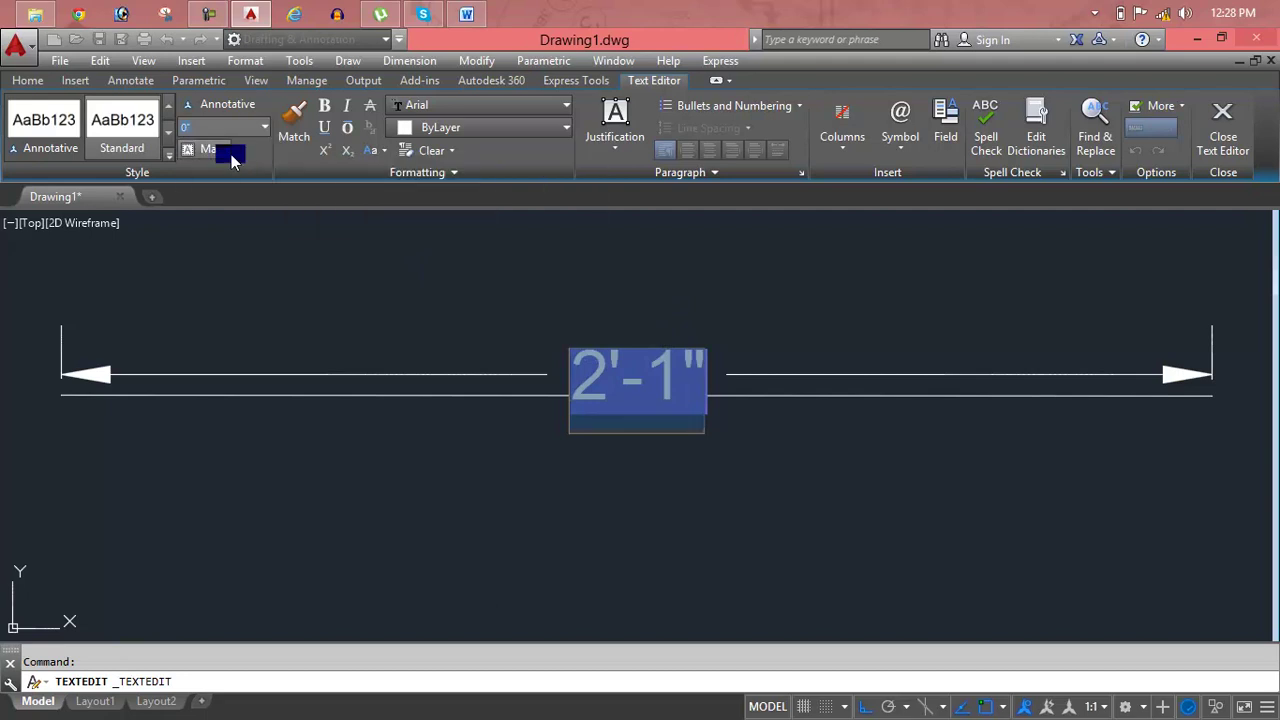
left_click(326, 107)
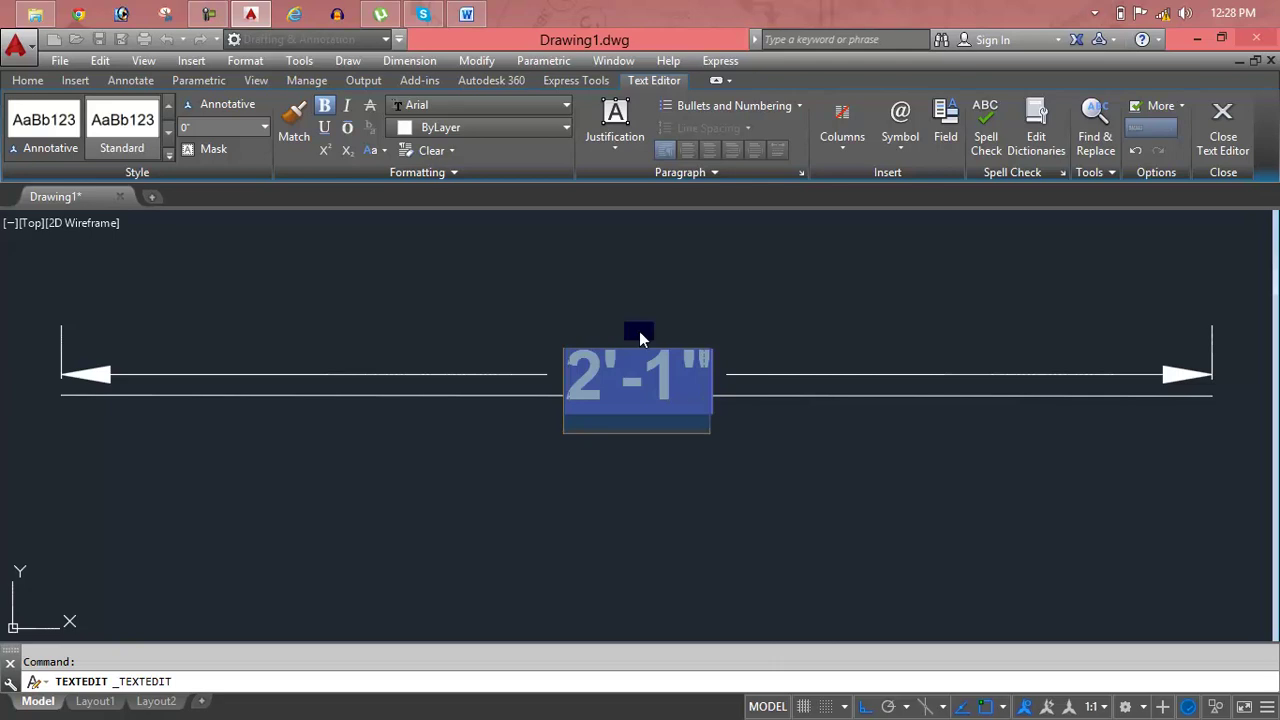
left_click(508, 128)
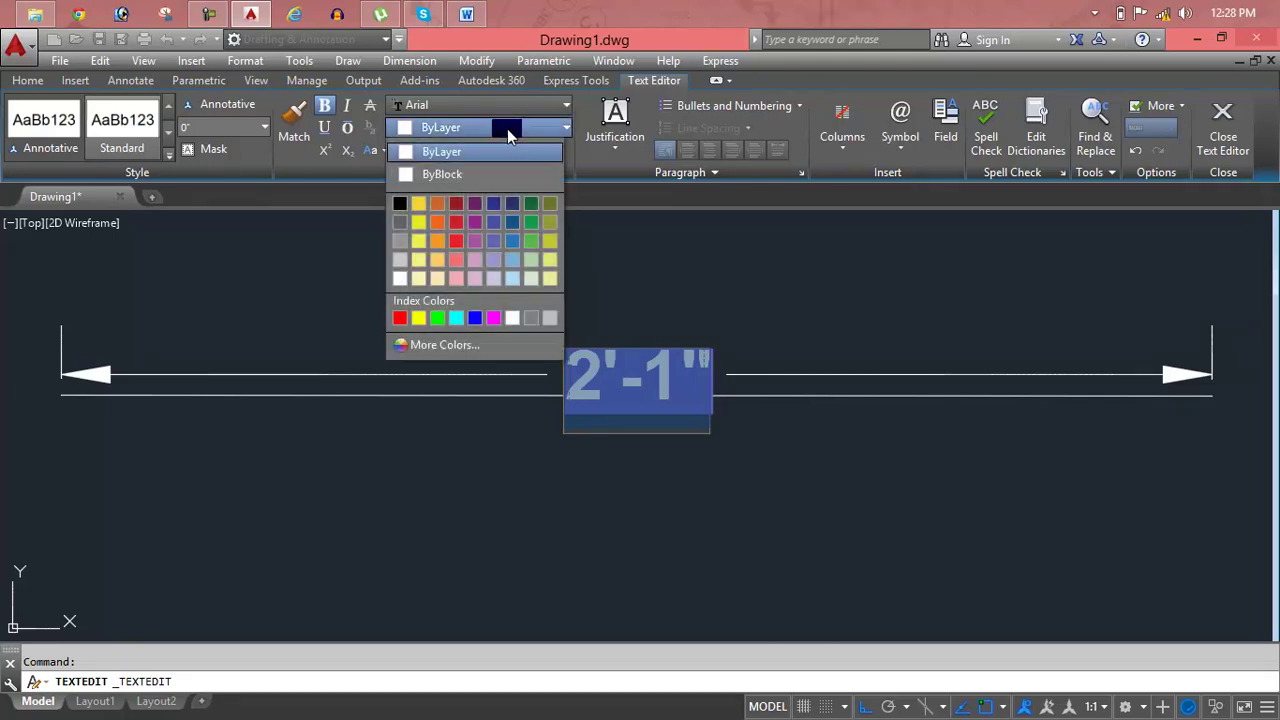
left_click(458, 204)
left_click(715, 327)
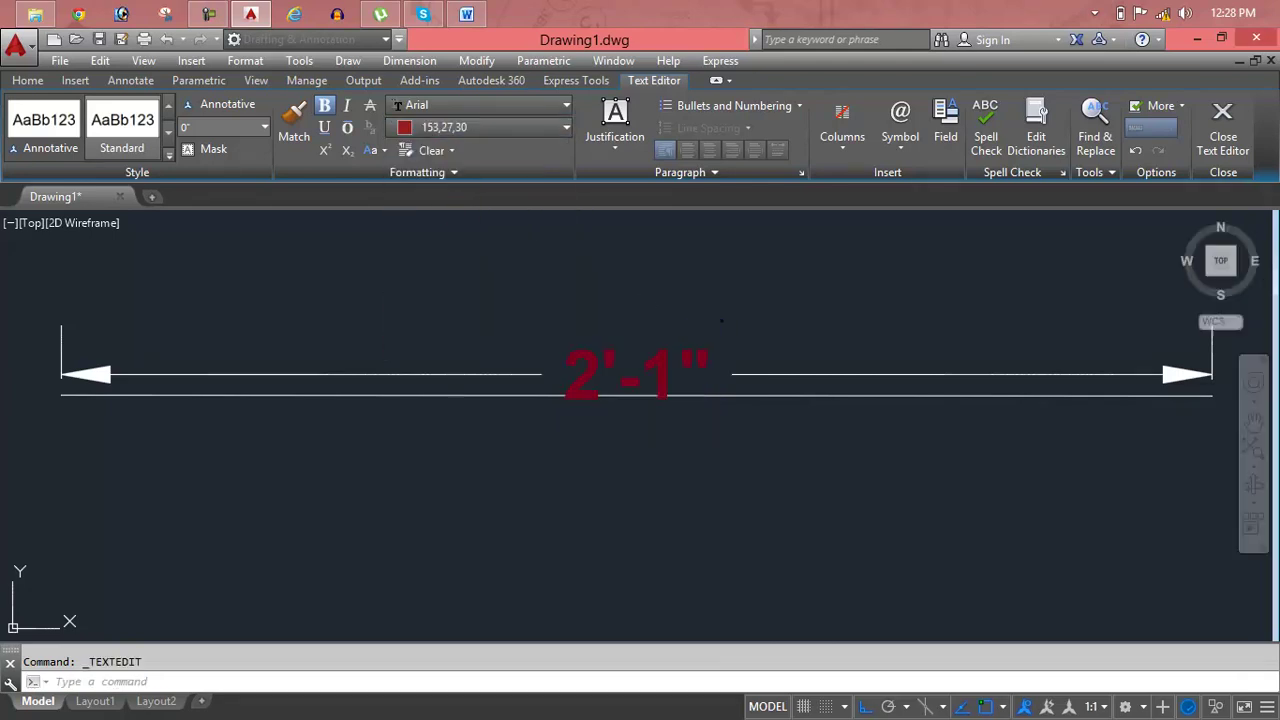
key("Escape")
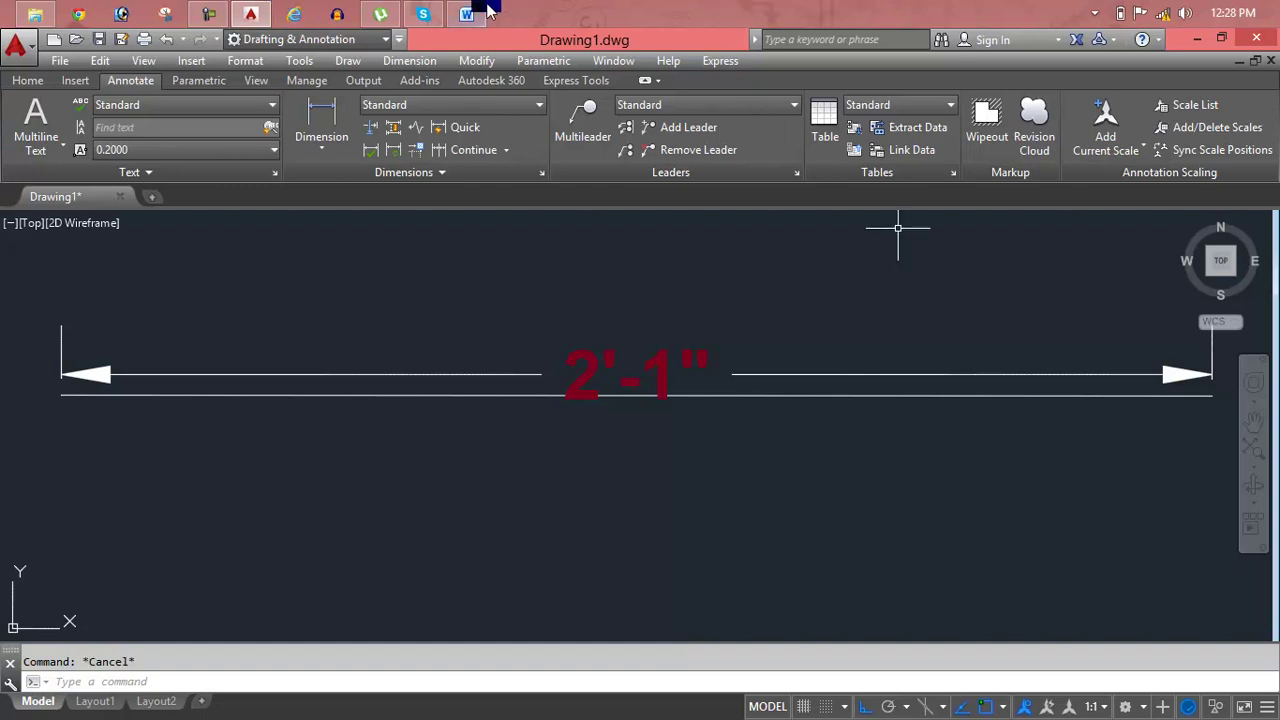
left_click(488, 8)
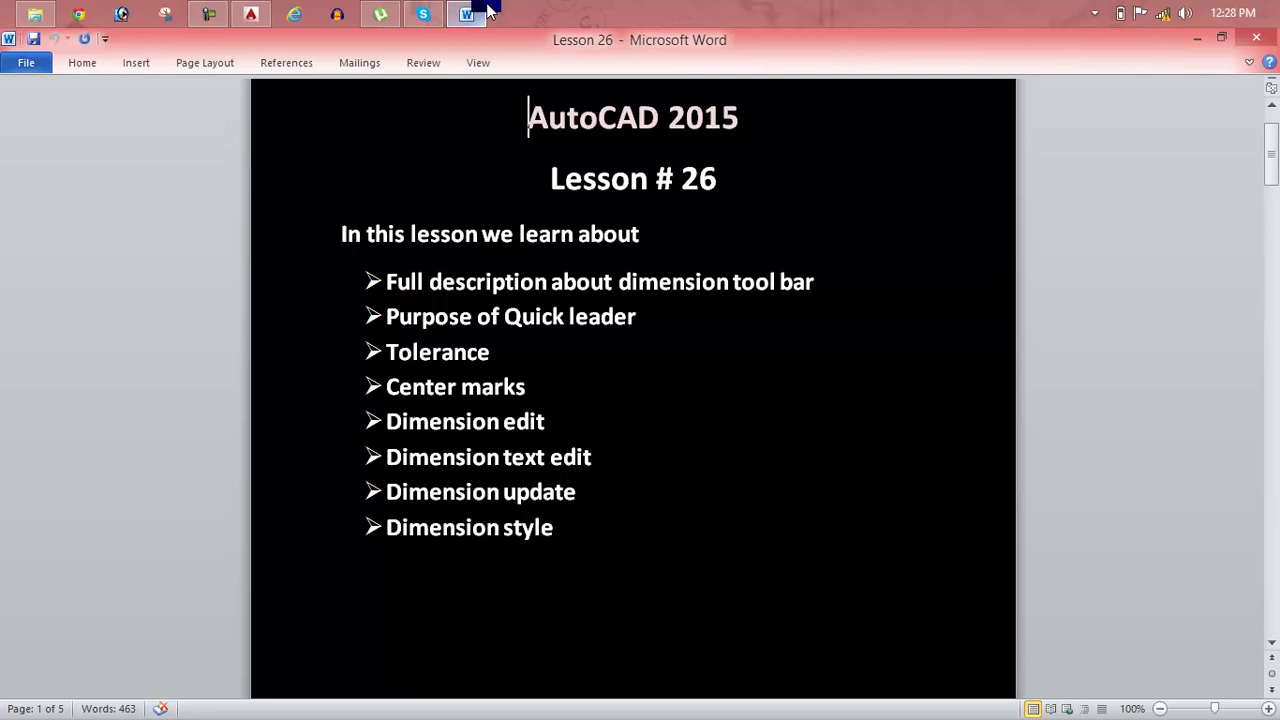
left_click(488, 8)
type("D")
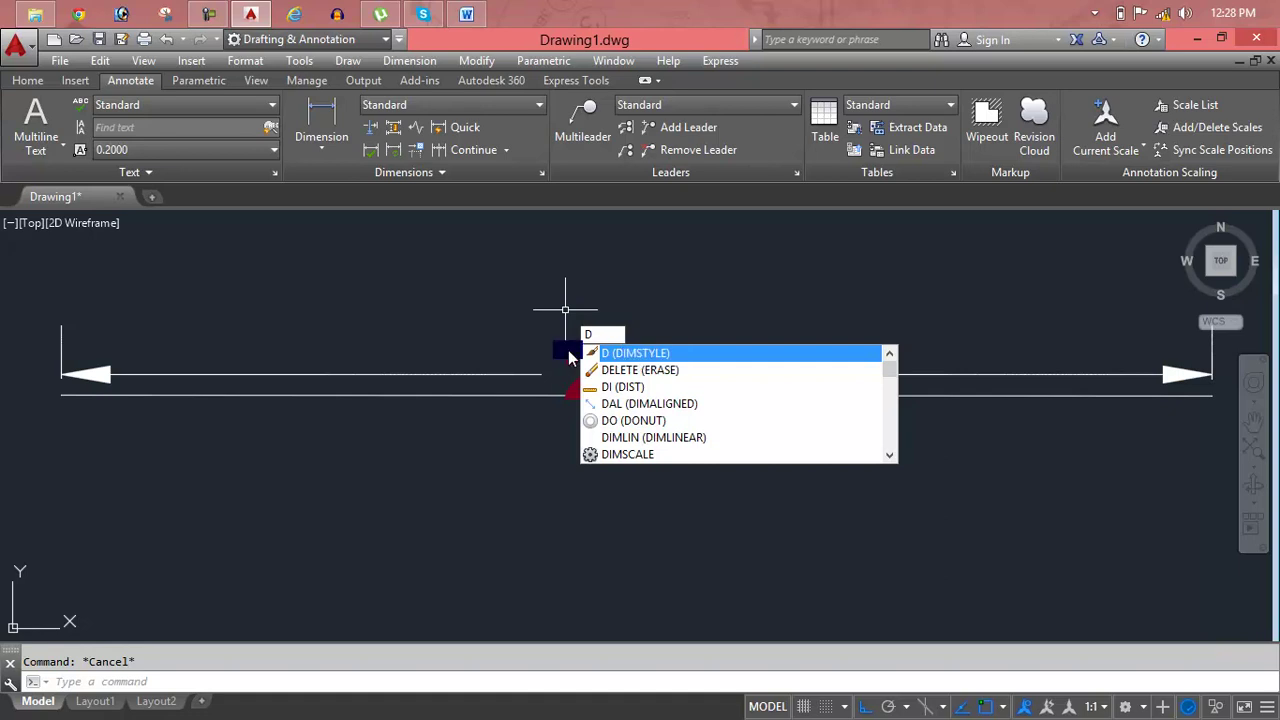
- Load the BATTING linetype and assign it to dimension lines in a Standard style override
left_click(689, 358)
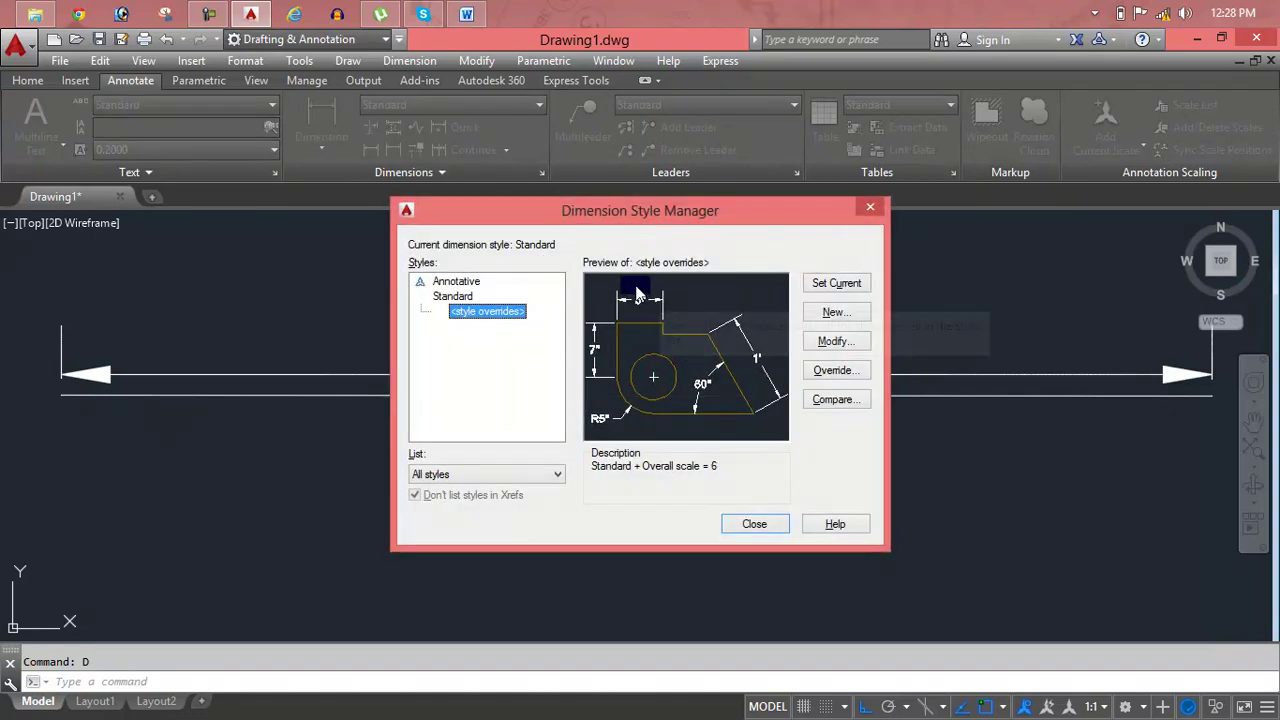
left_click(830, 342)
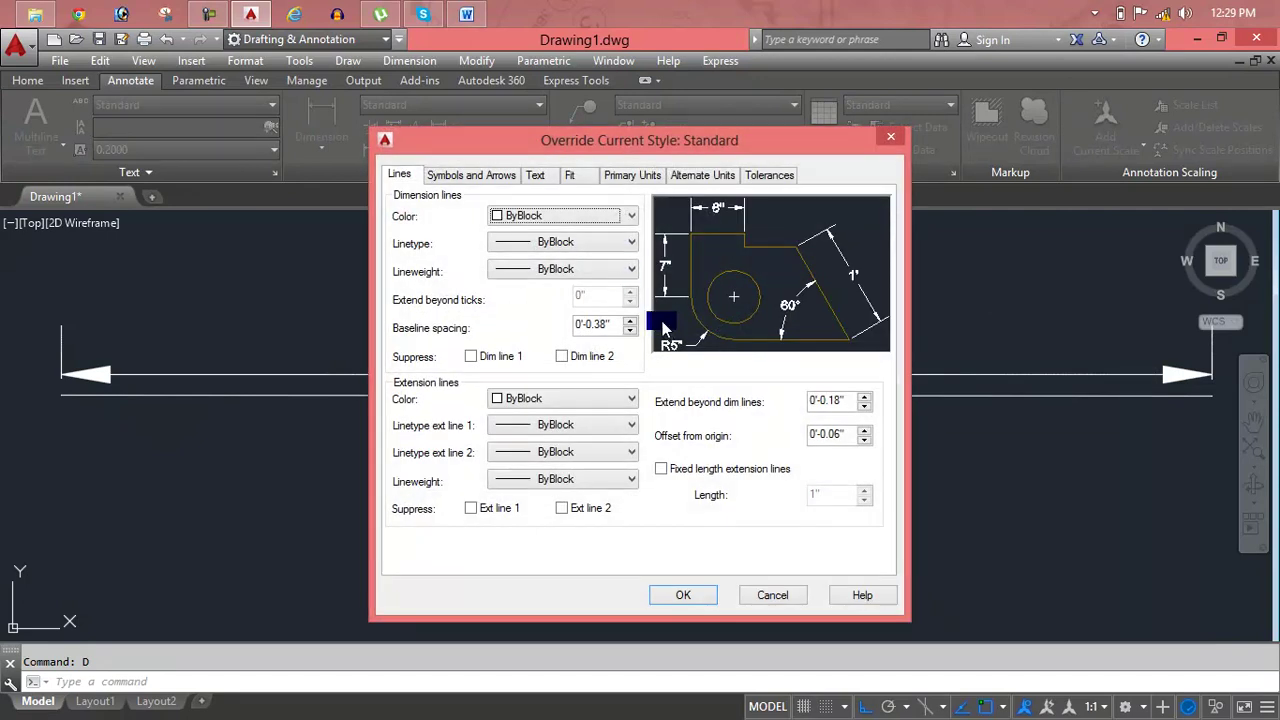
left_click(578, 243)
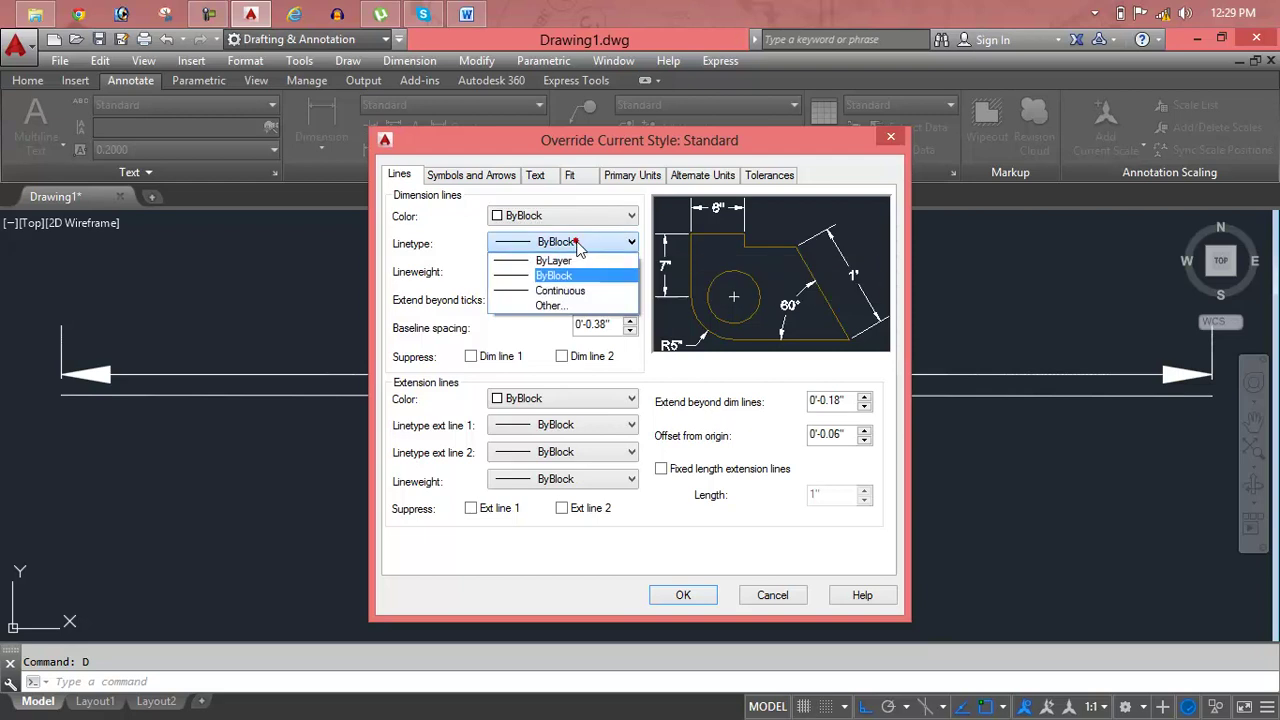
left_click(552, 304)
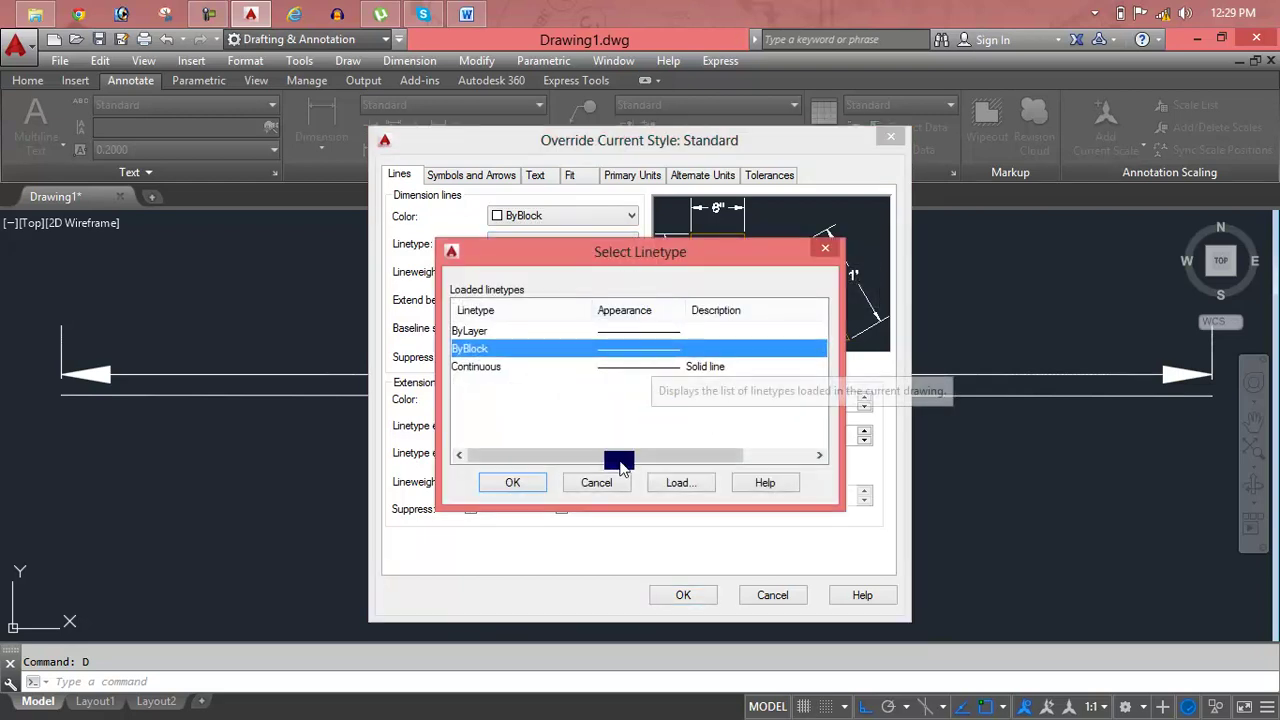
left_click(679, 483)
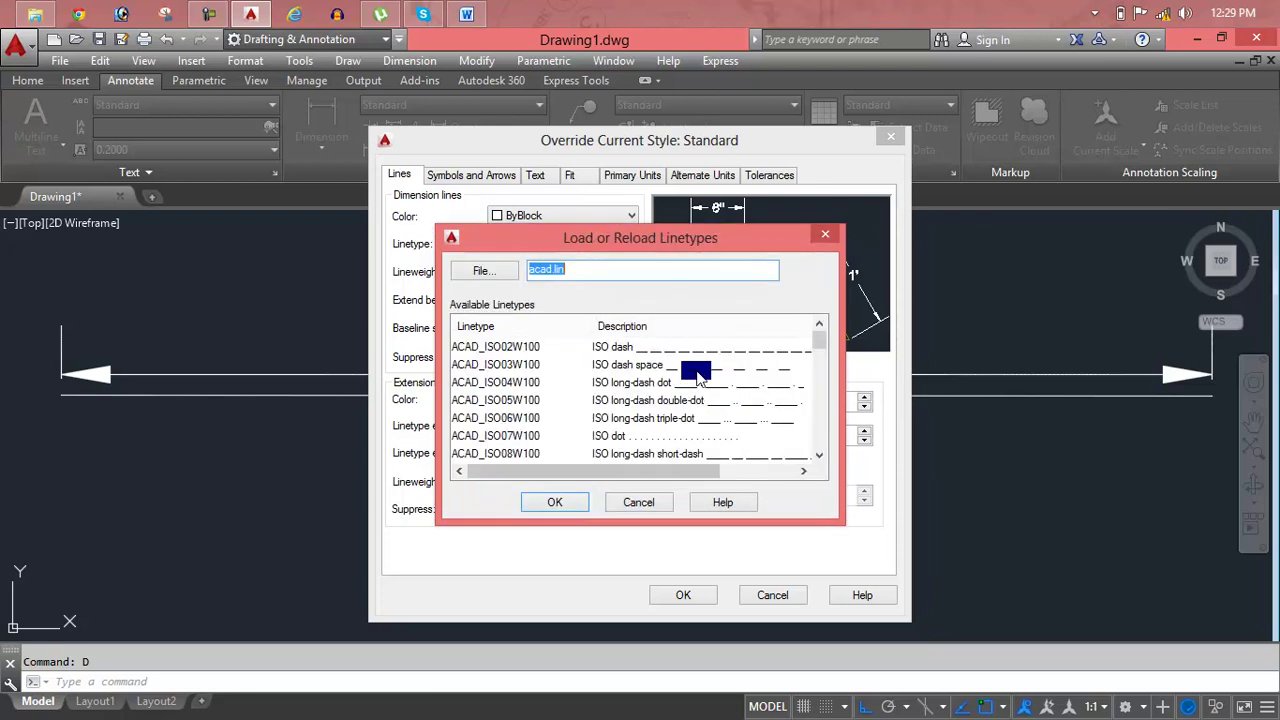
scroll(698, 400, "down", 2)
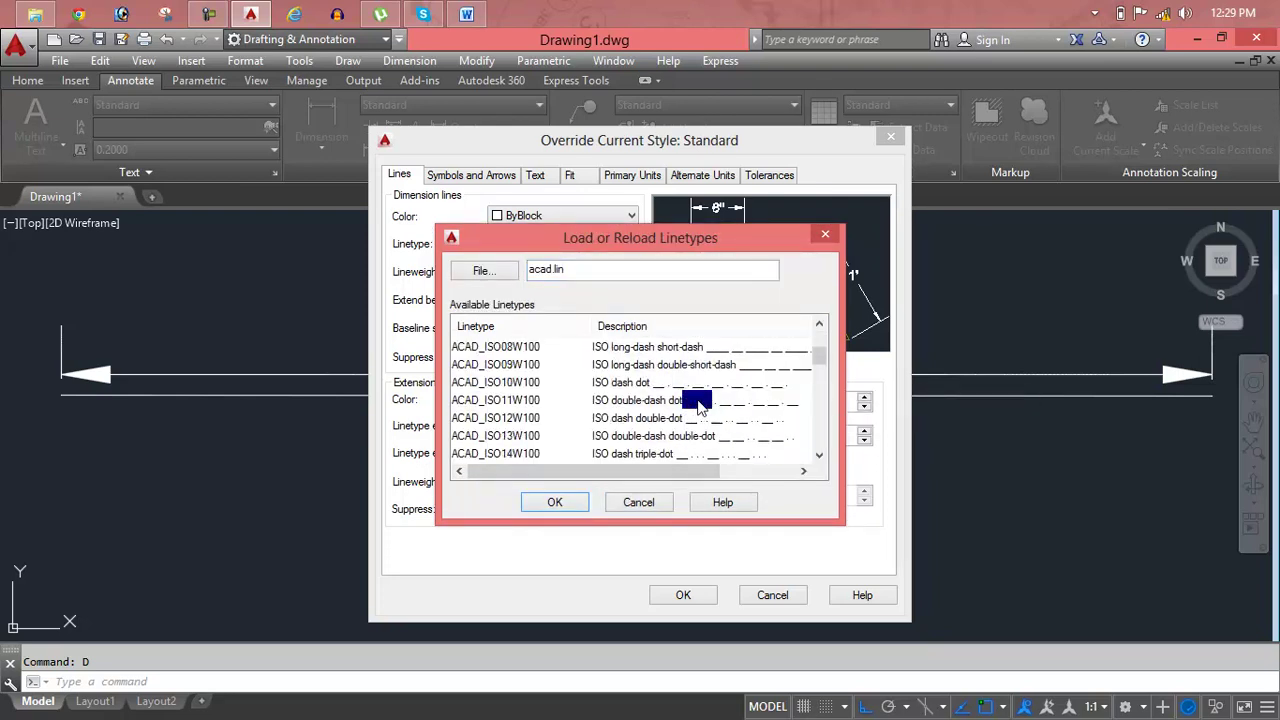
scroll(699, 390, "down", 3)
scroll(700, 370, "up", 1)
left_click(701, 385)
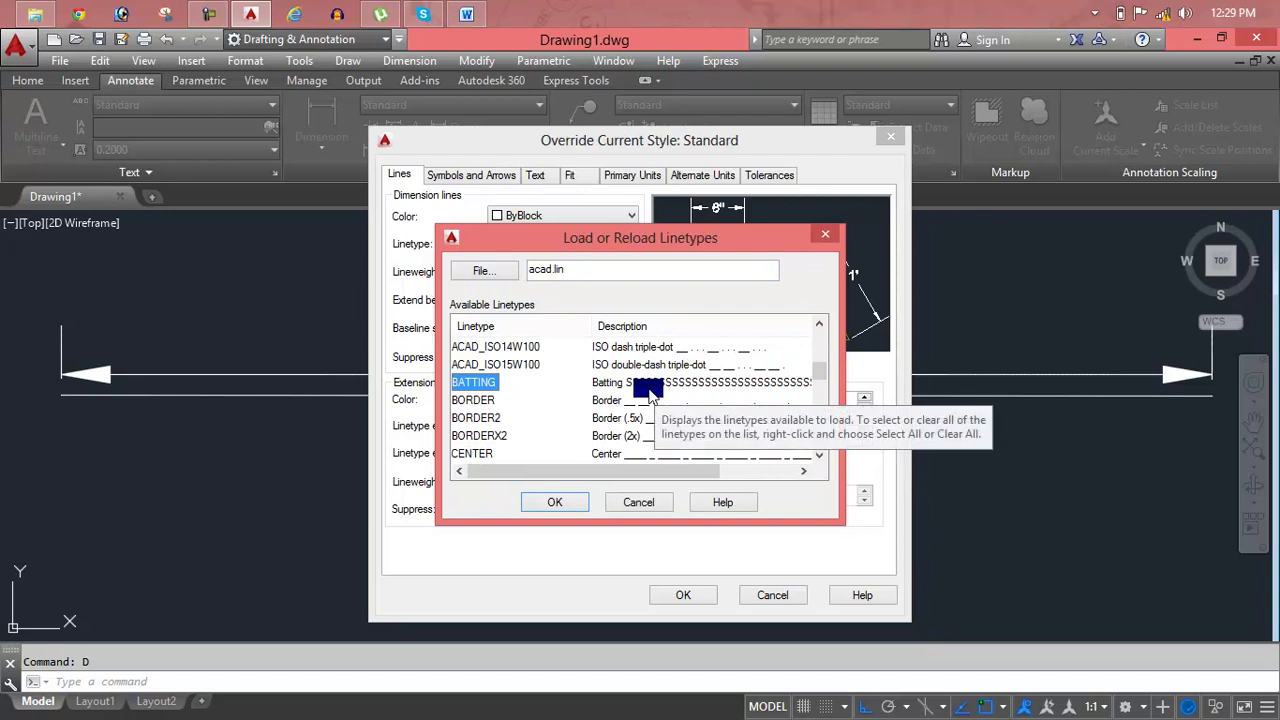
left_click(561, 502)
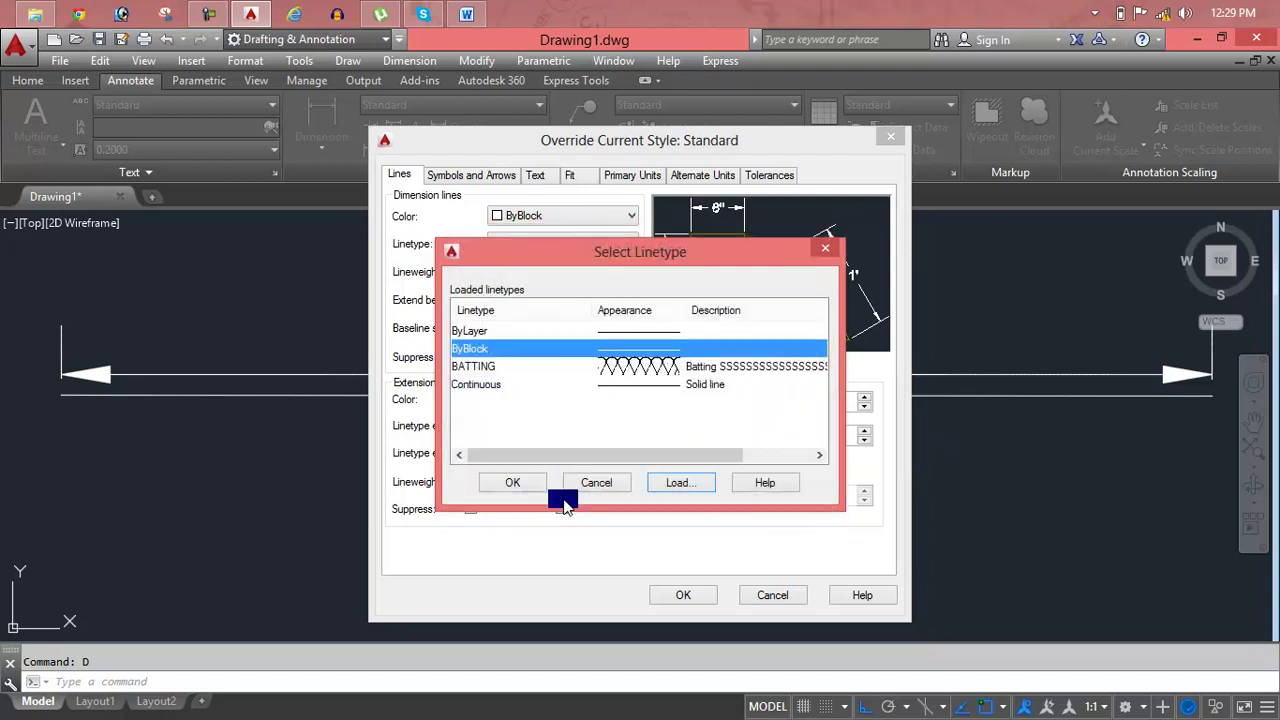
left_click(611, 368)
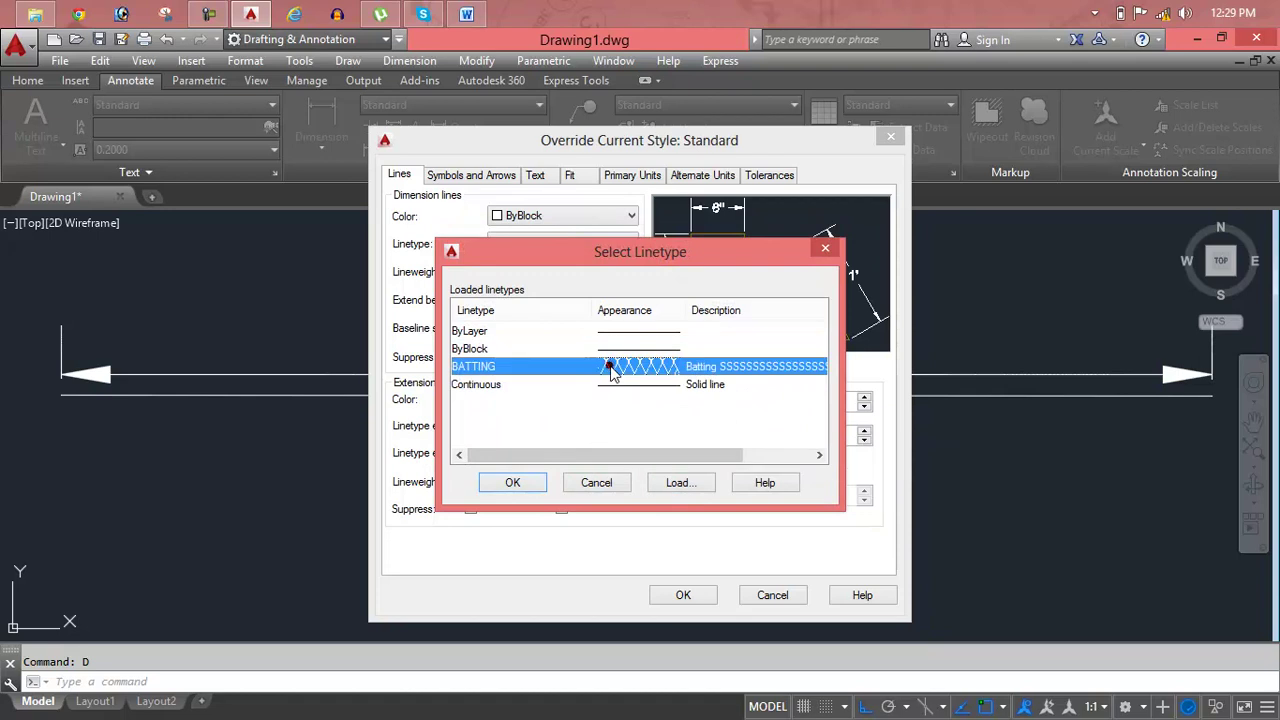
left_click(528, 483)
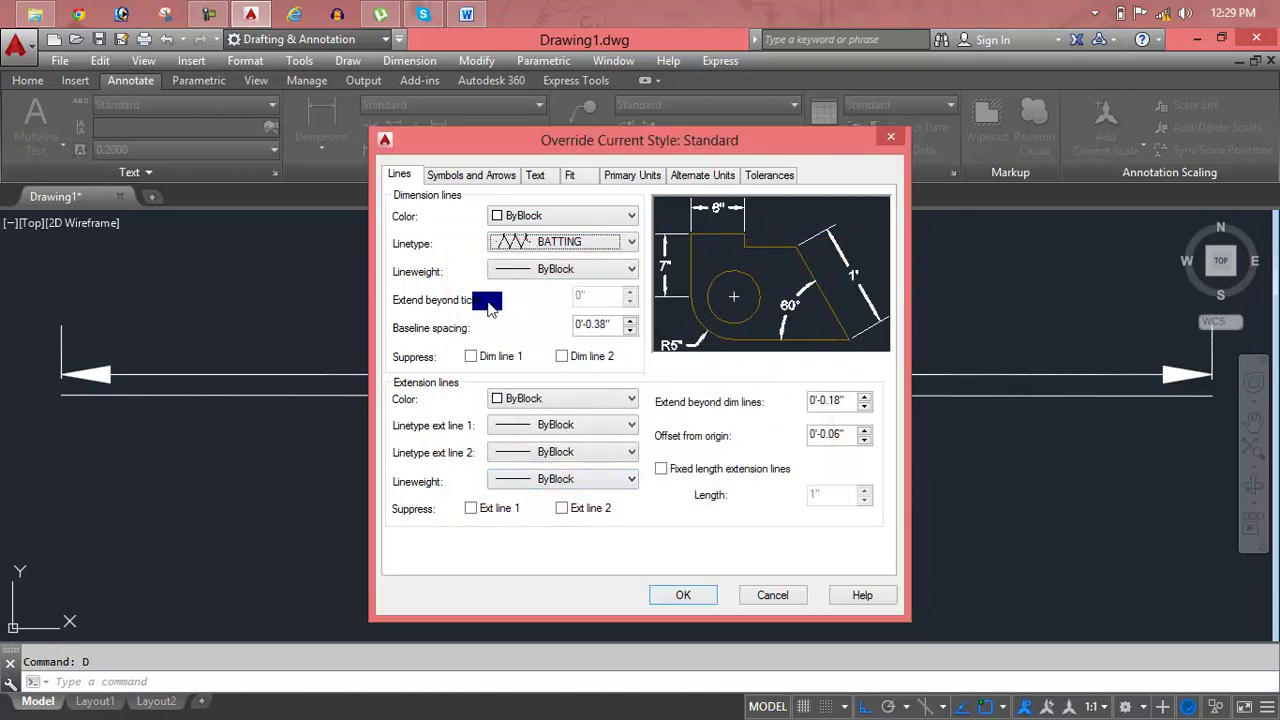
- Give dimension lines a 0.60 mm lineweight and make the override current
left_click(525, 270)
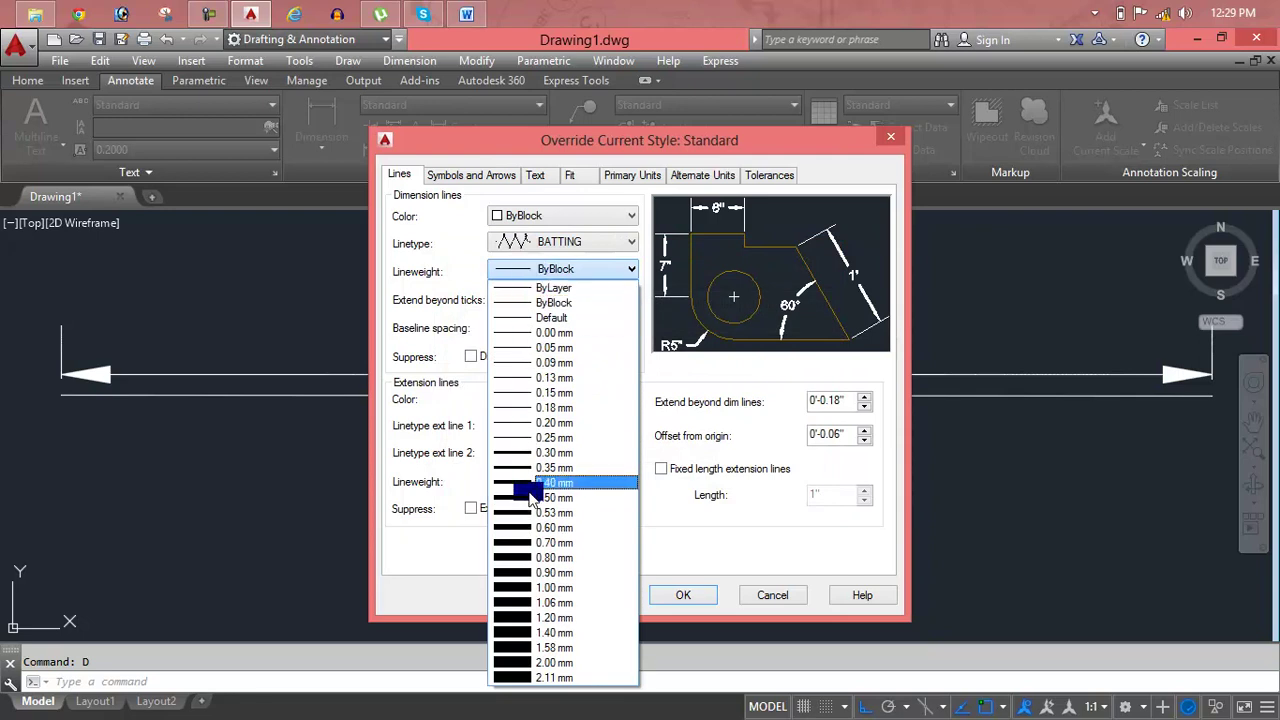
left_click(530, 527)
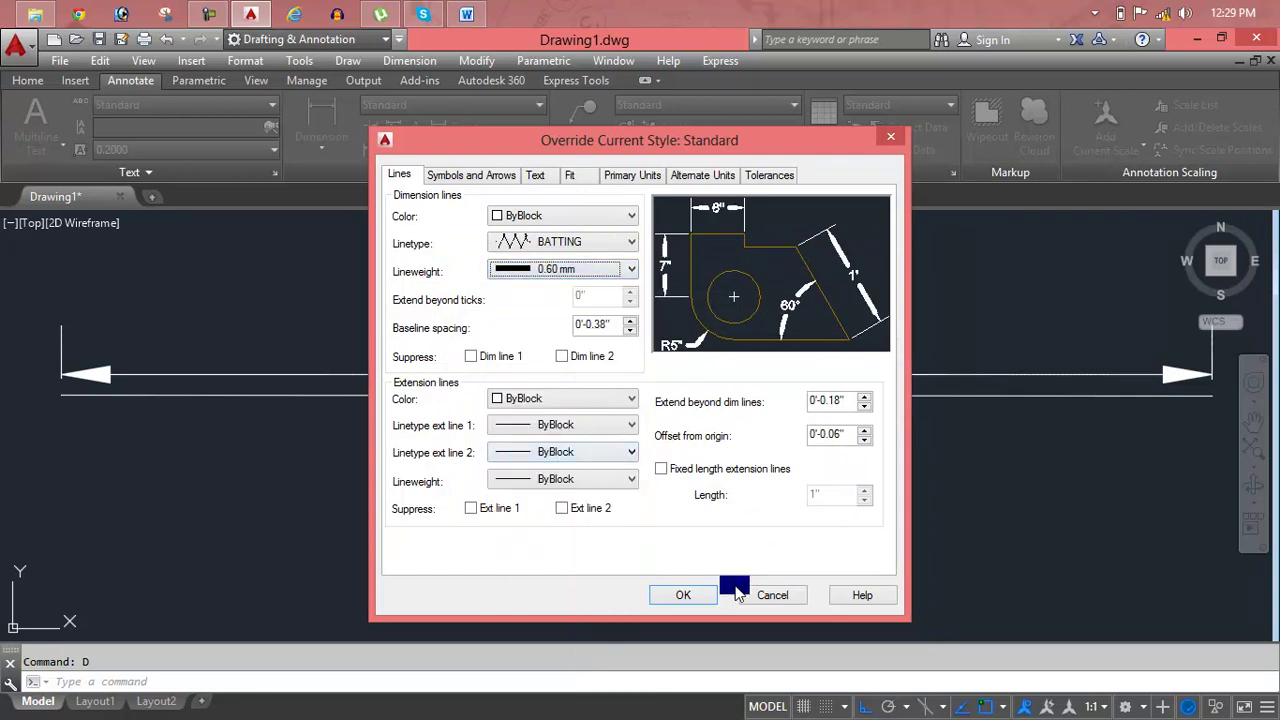
left_click(683, 595)
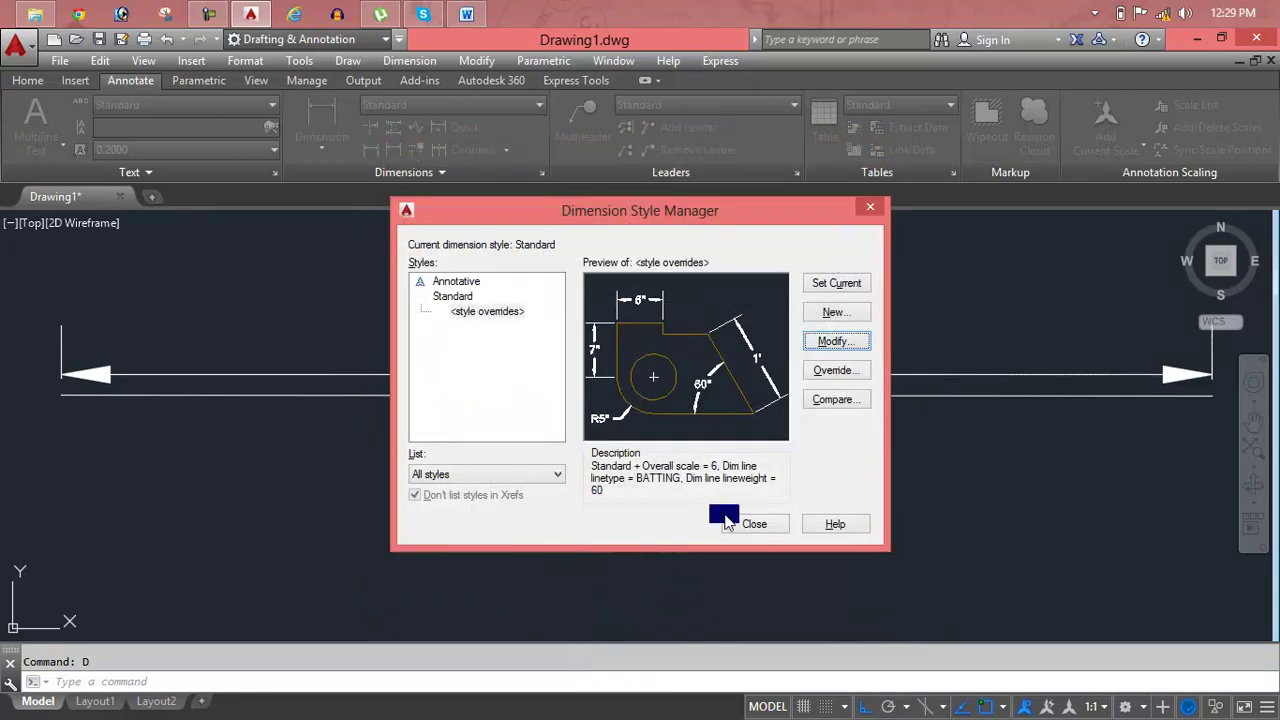
left_click(850, 292)
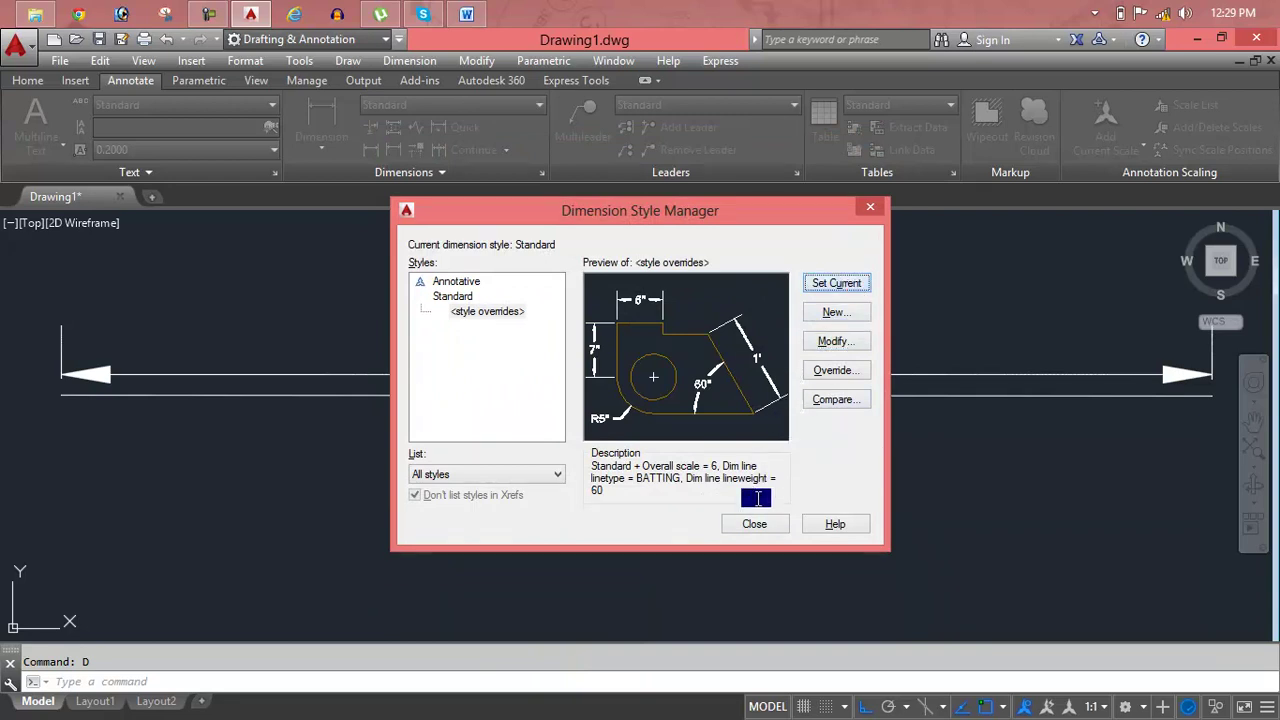
- Run Dimension Update on the 2'-1" dimension so its lines take the BATTING override
left_click(745, 528)
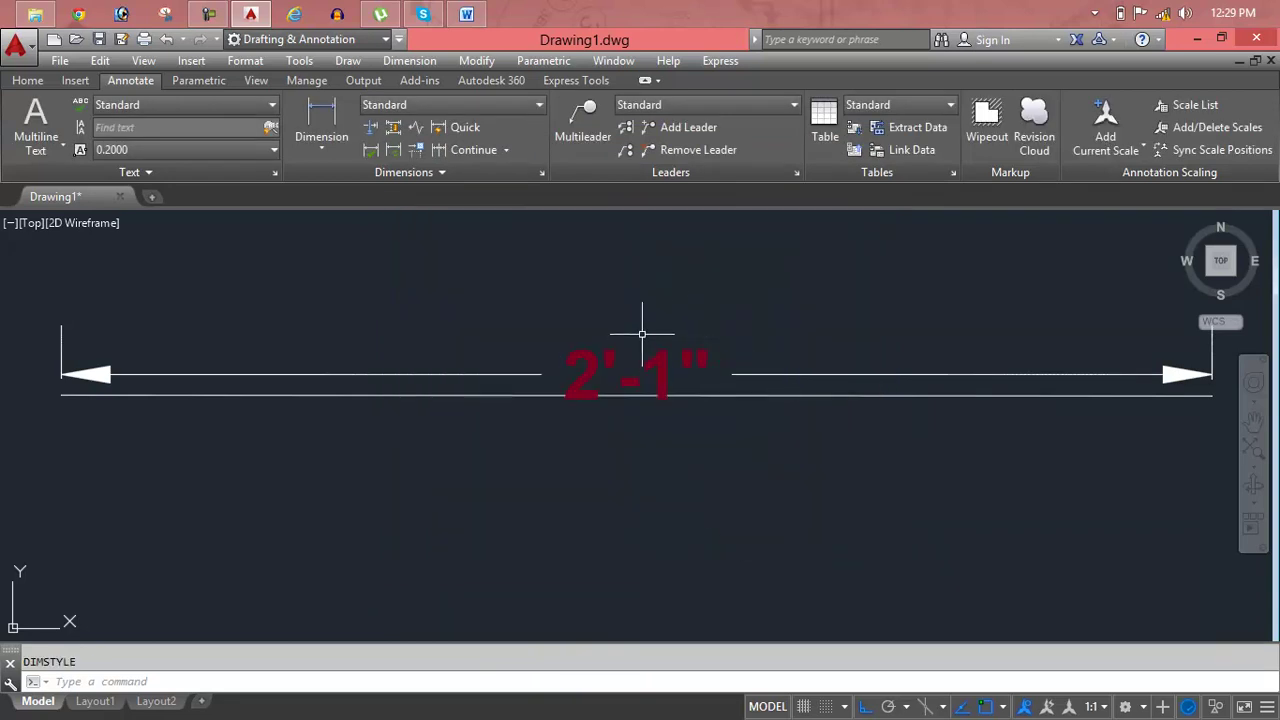
left_click(417, 145)
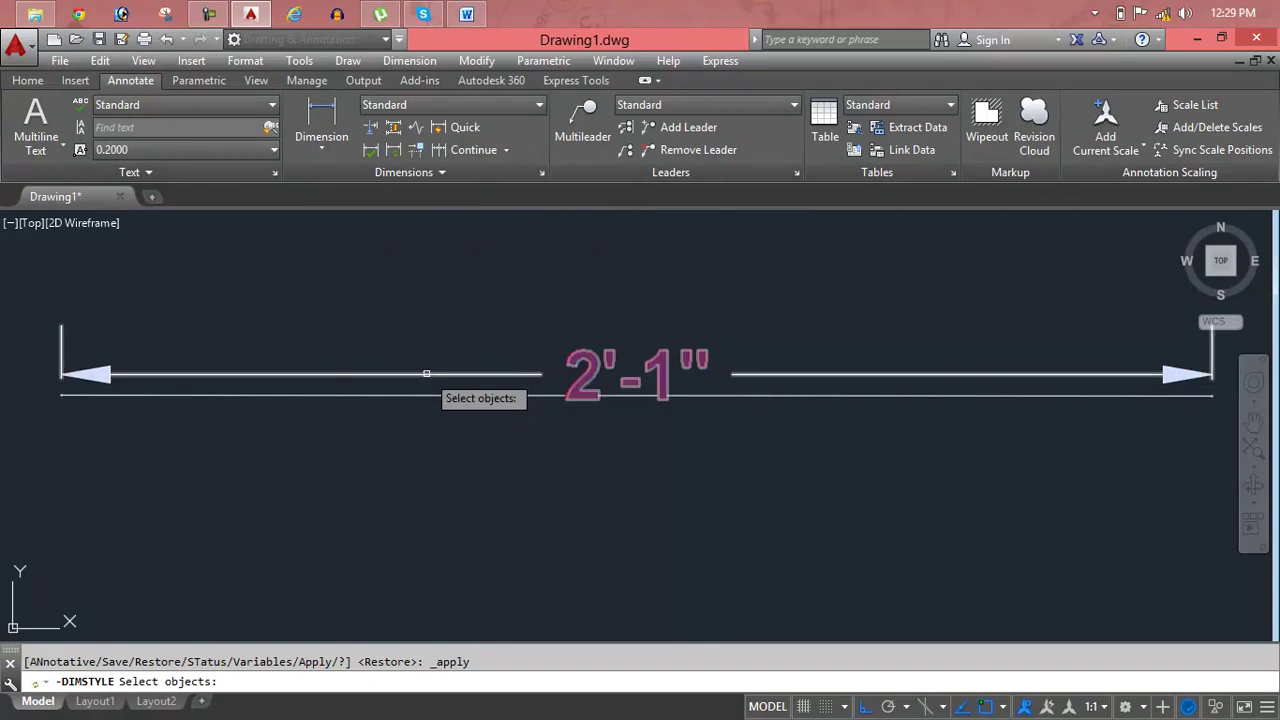
left_click(427, 371)
key("Return")
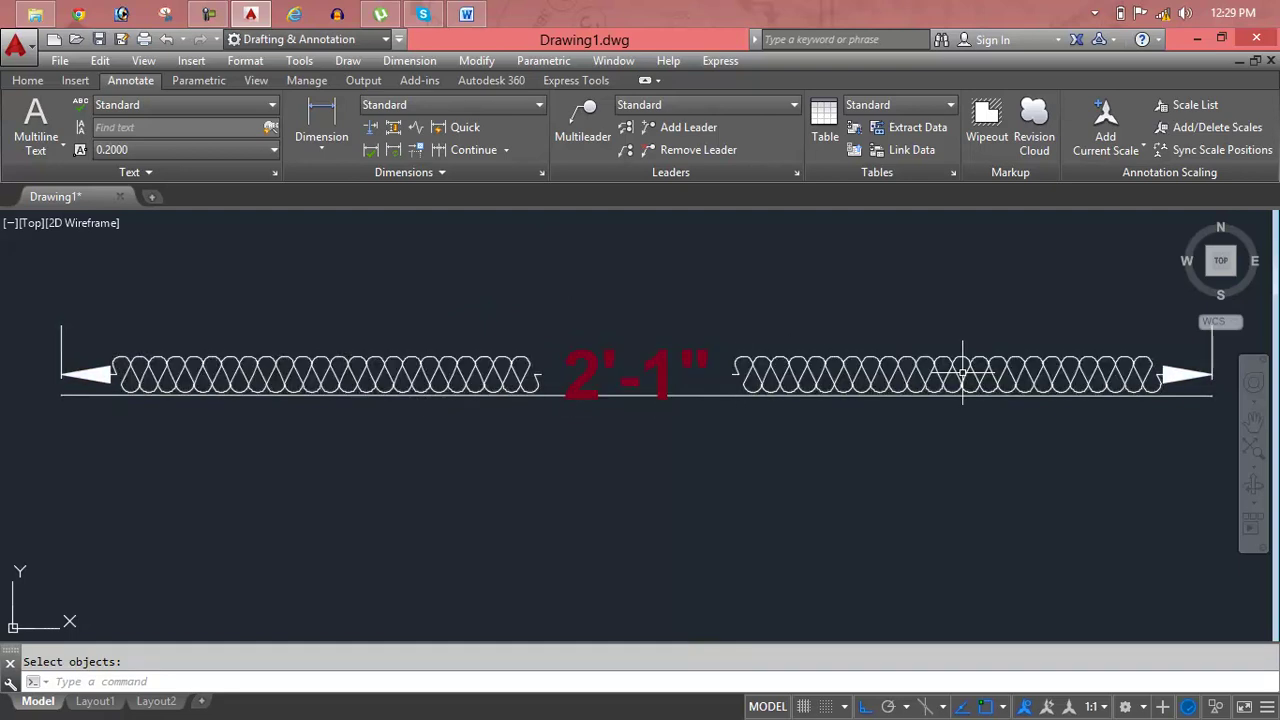
scroll(963, 372, "down", 2)
middle_click_drag(963, 372, 766, 368)
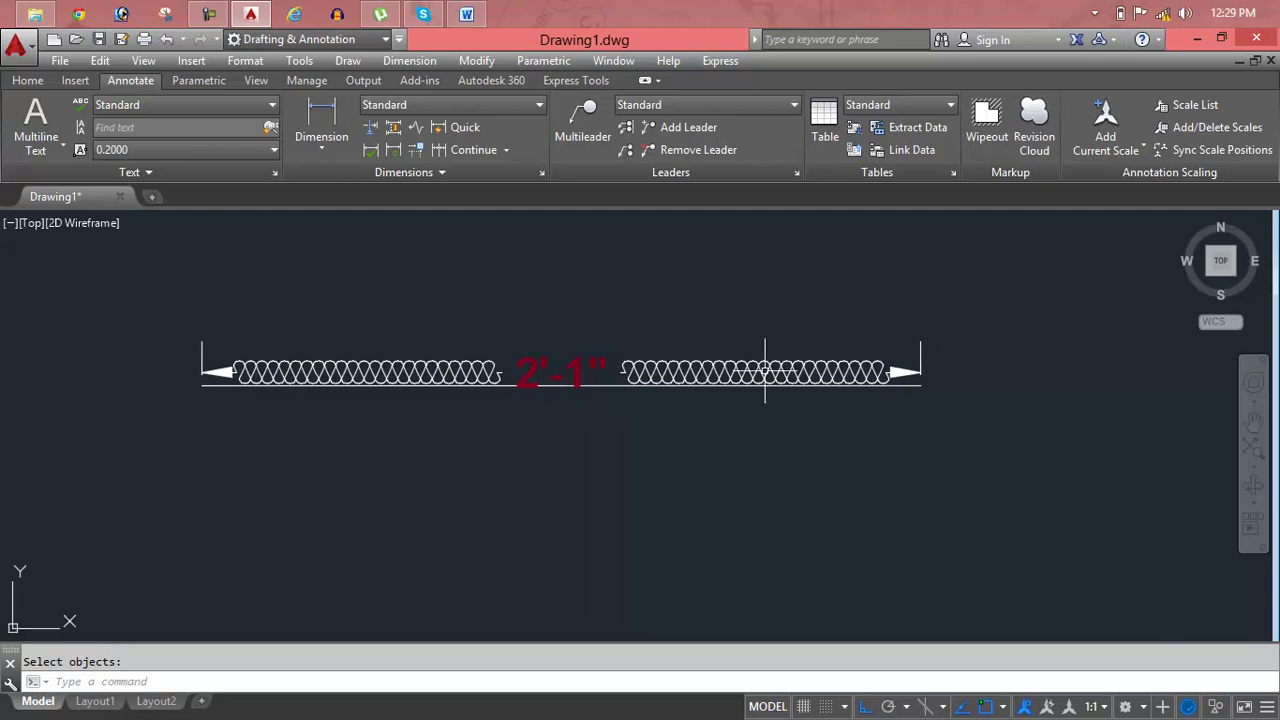
- Reset dimension line lineweight, linetype and colour to ByLayer in the override and set it current
type("d")
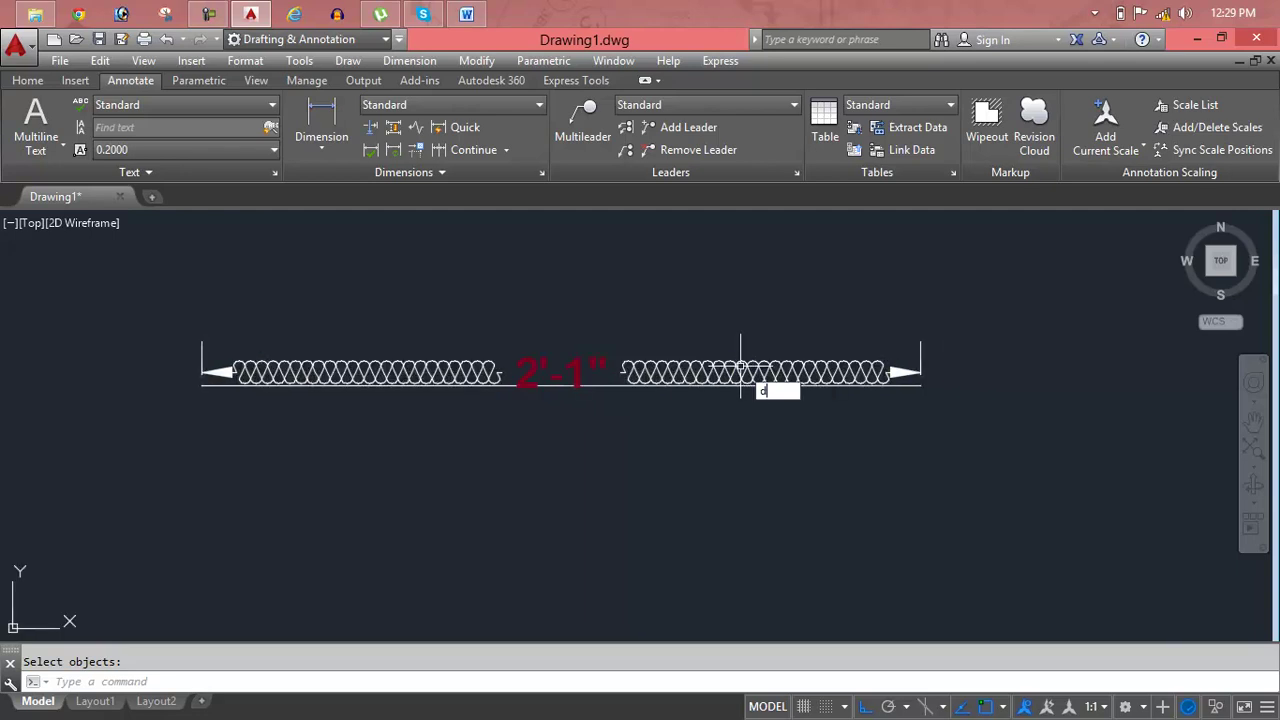
key("Return")
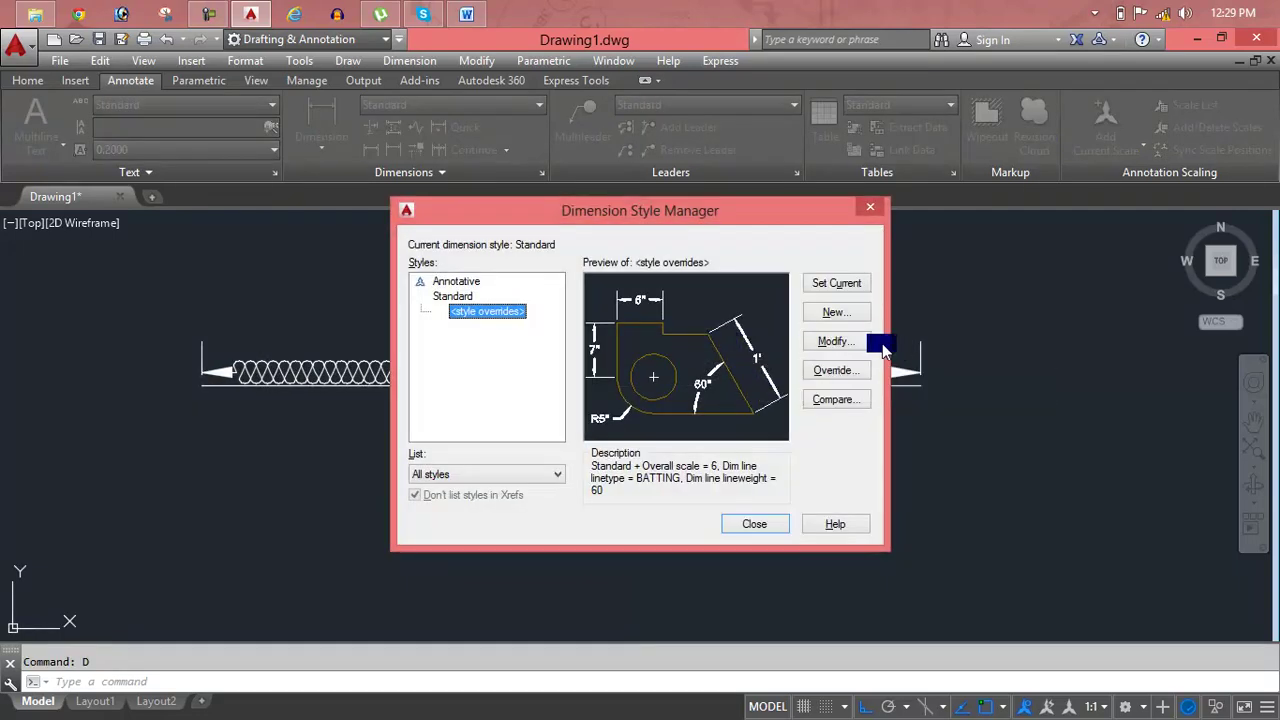
left_click(864, 344)
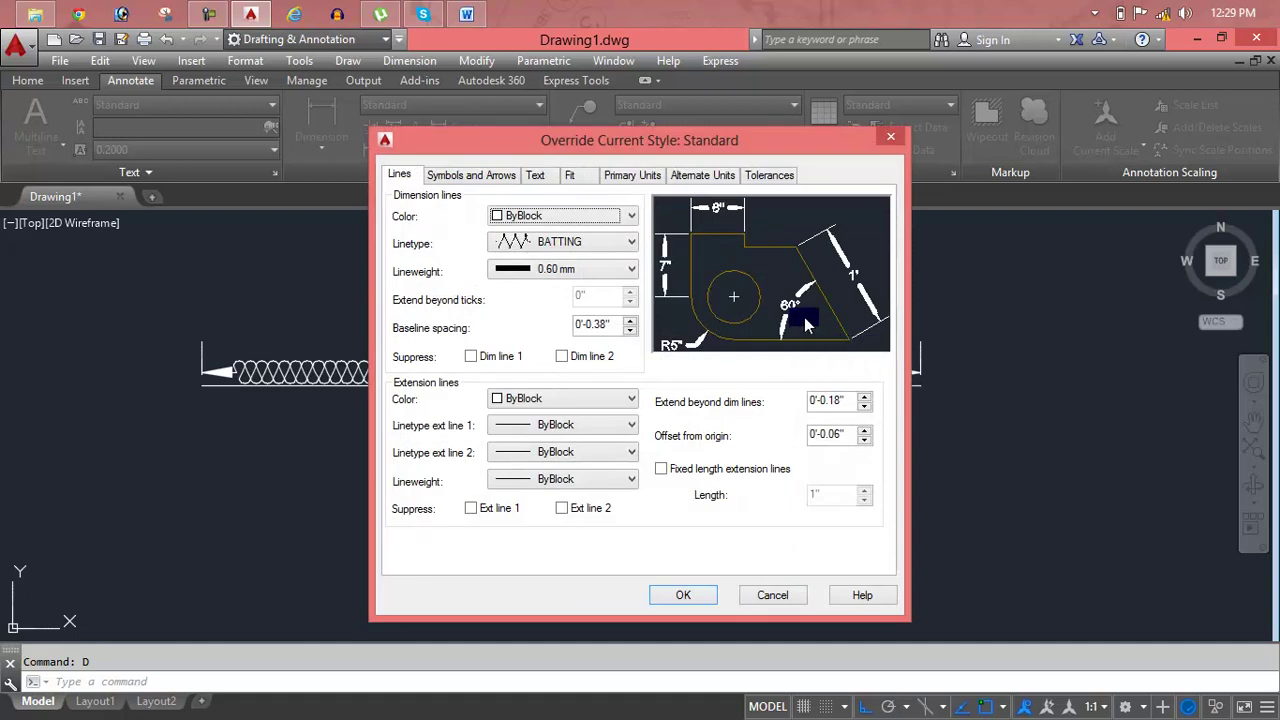
left_click(631, 269)
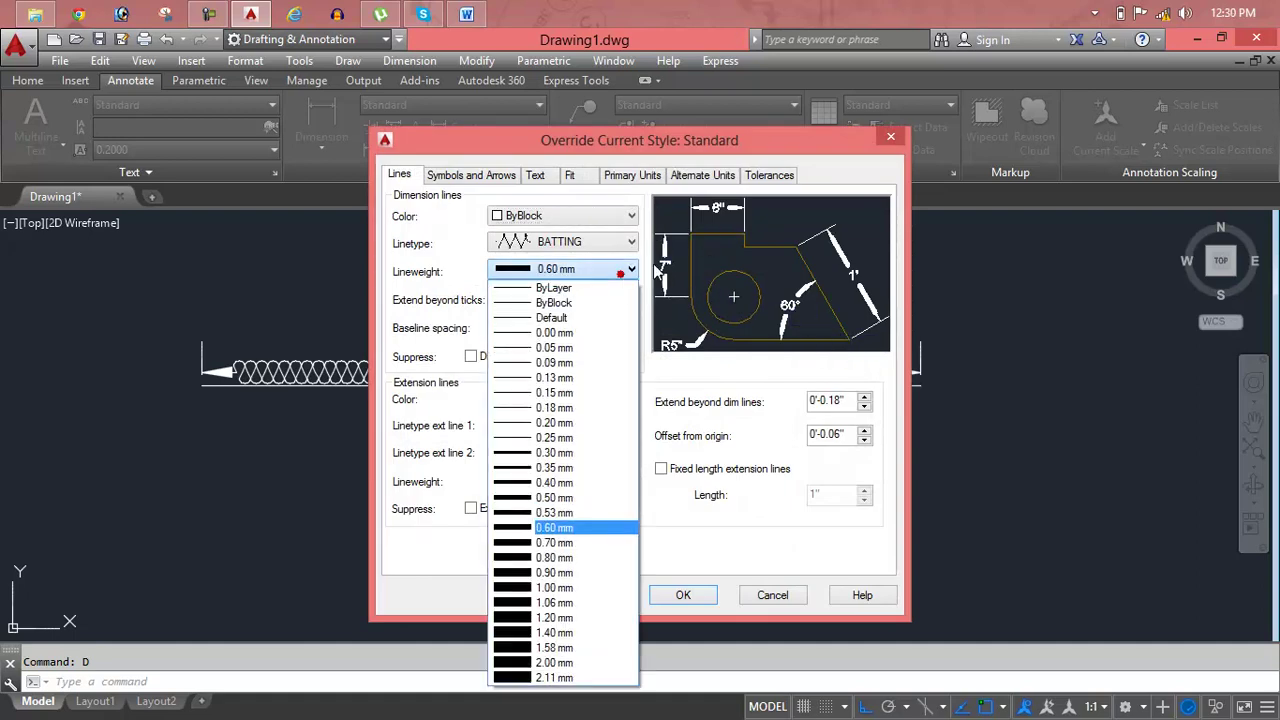
left_click(606, 290)
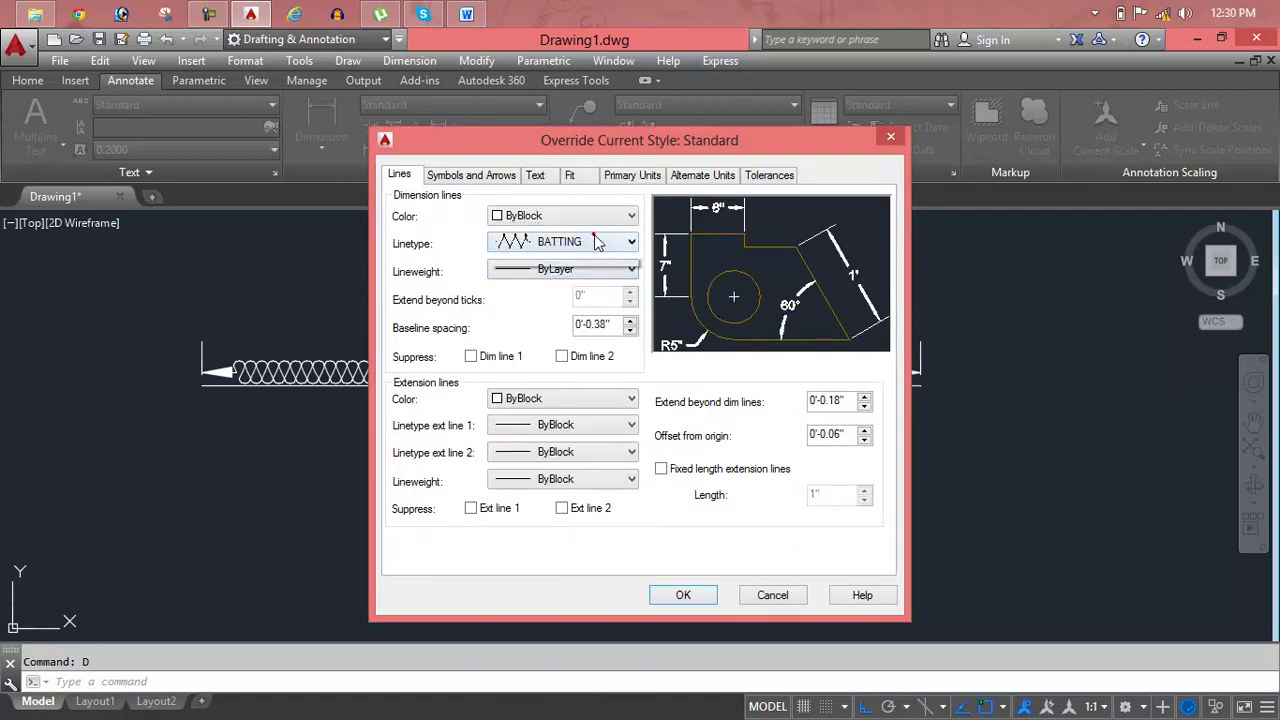
left_click(608, 242)
left_click(588, 260)
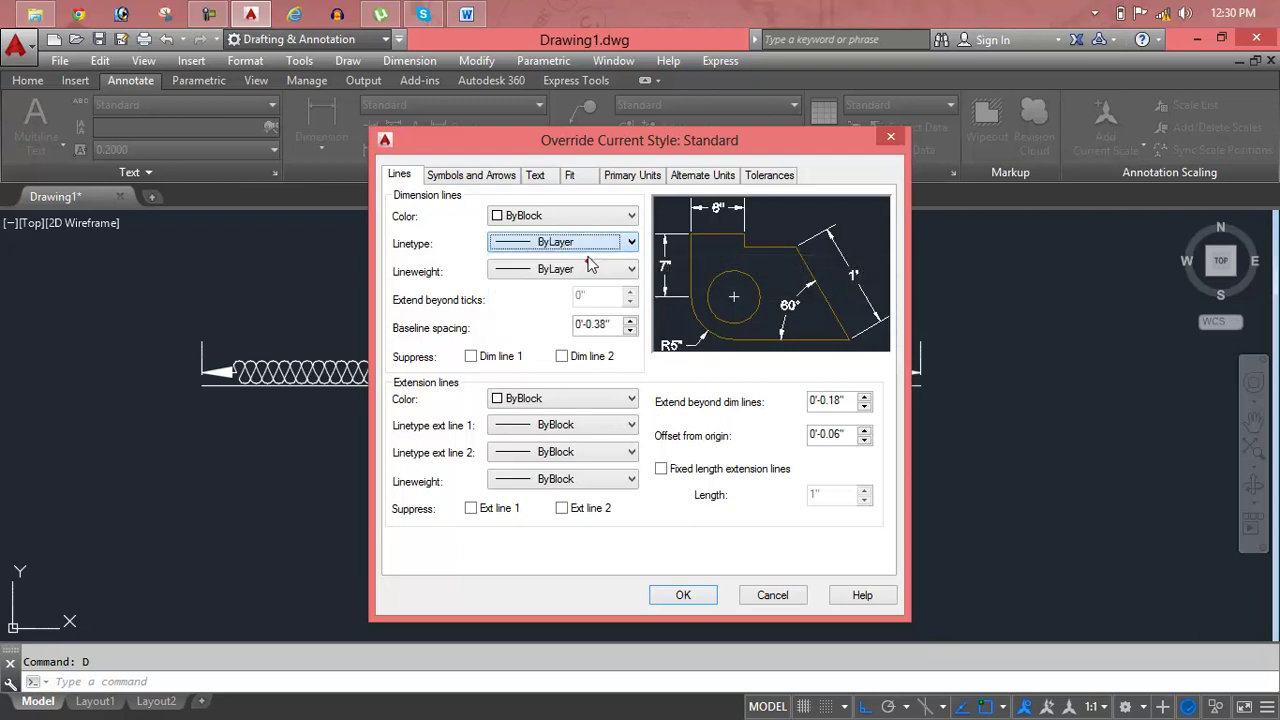
left_click(587, 216)
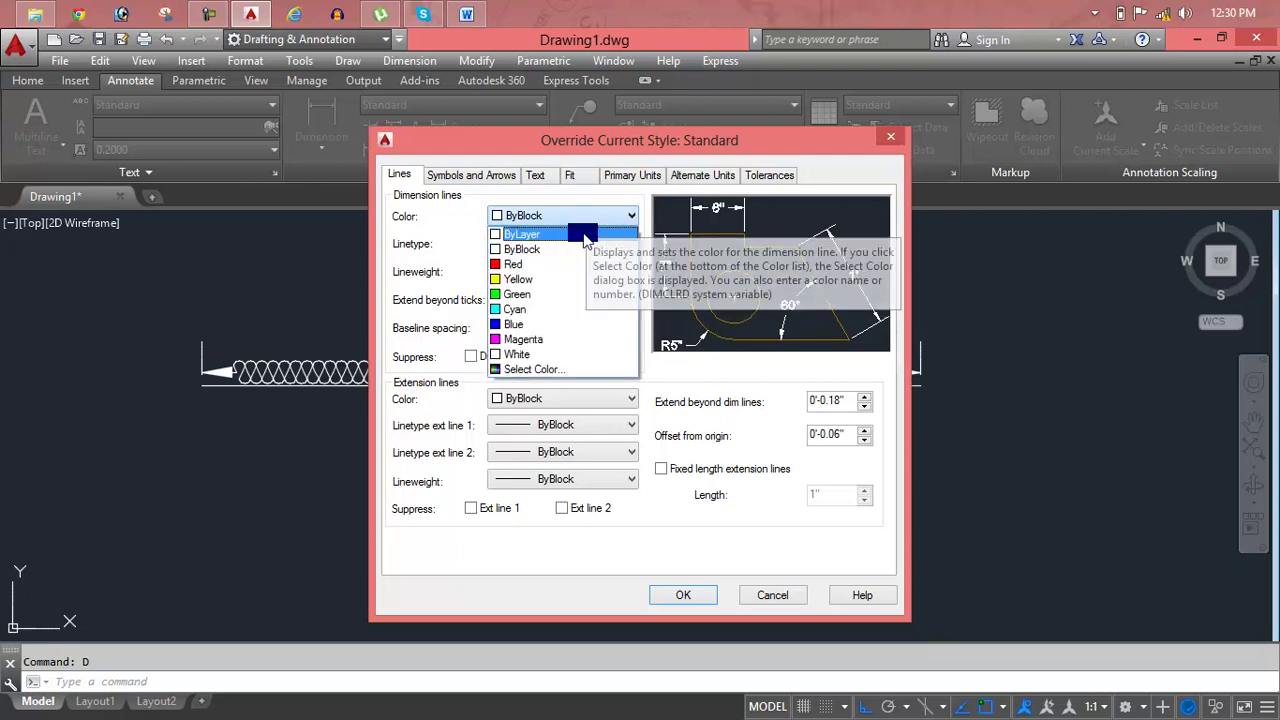
left_click(582, 232)
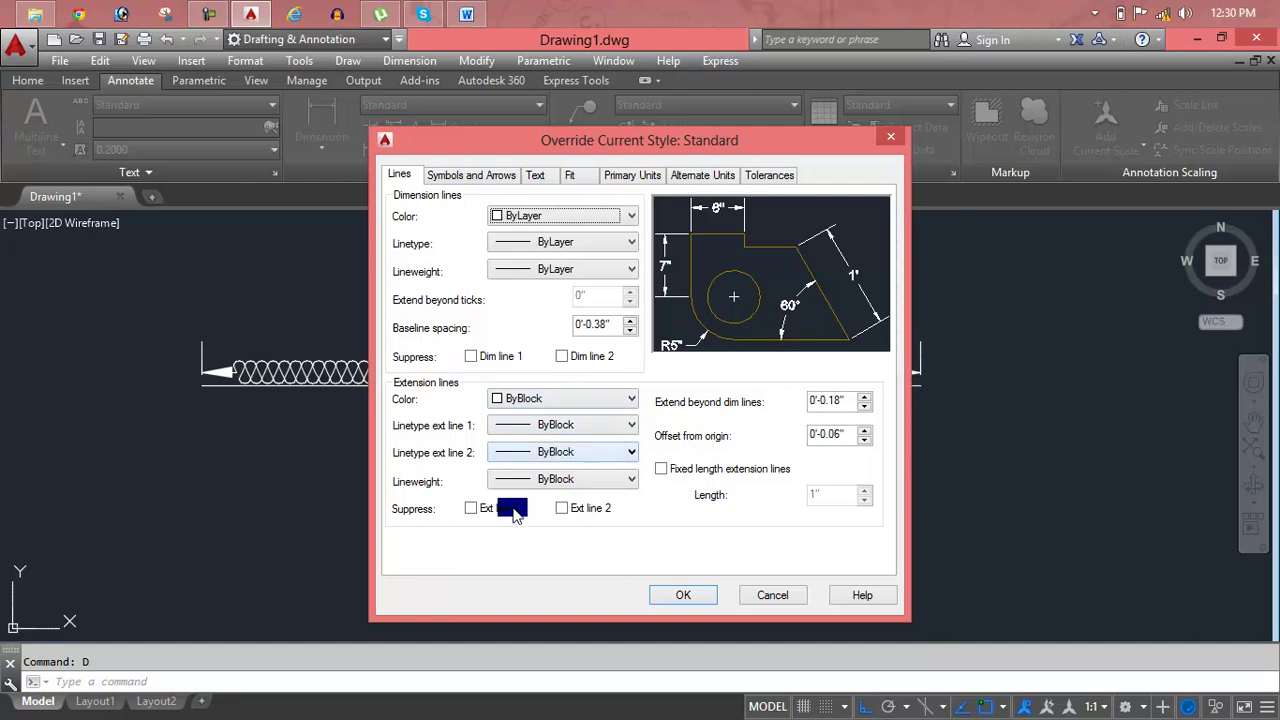
left_click(684, 595)
left_click(828, 289)
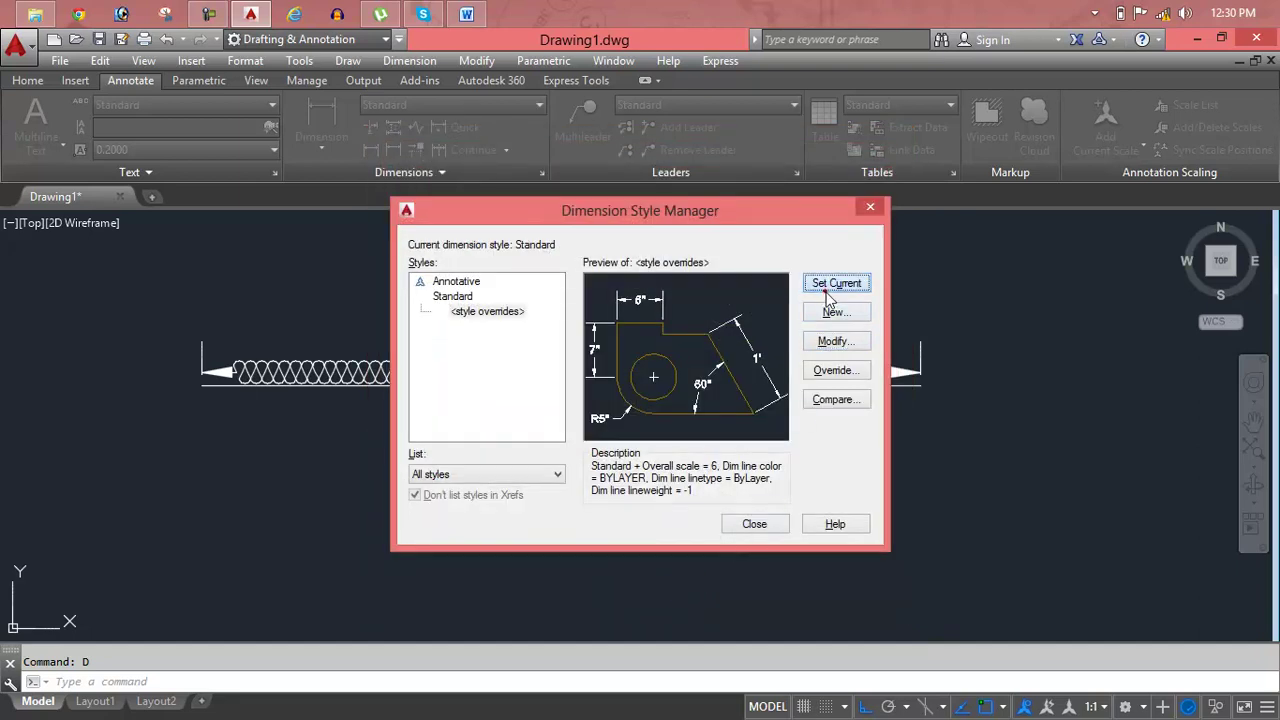
- Run Dimension Update on the 2'-1" dimension so its lines are solid again
left_click(752, 526)
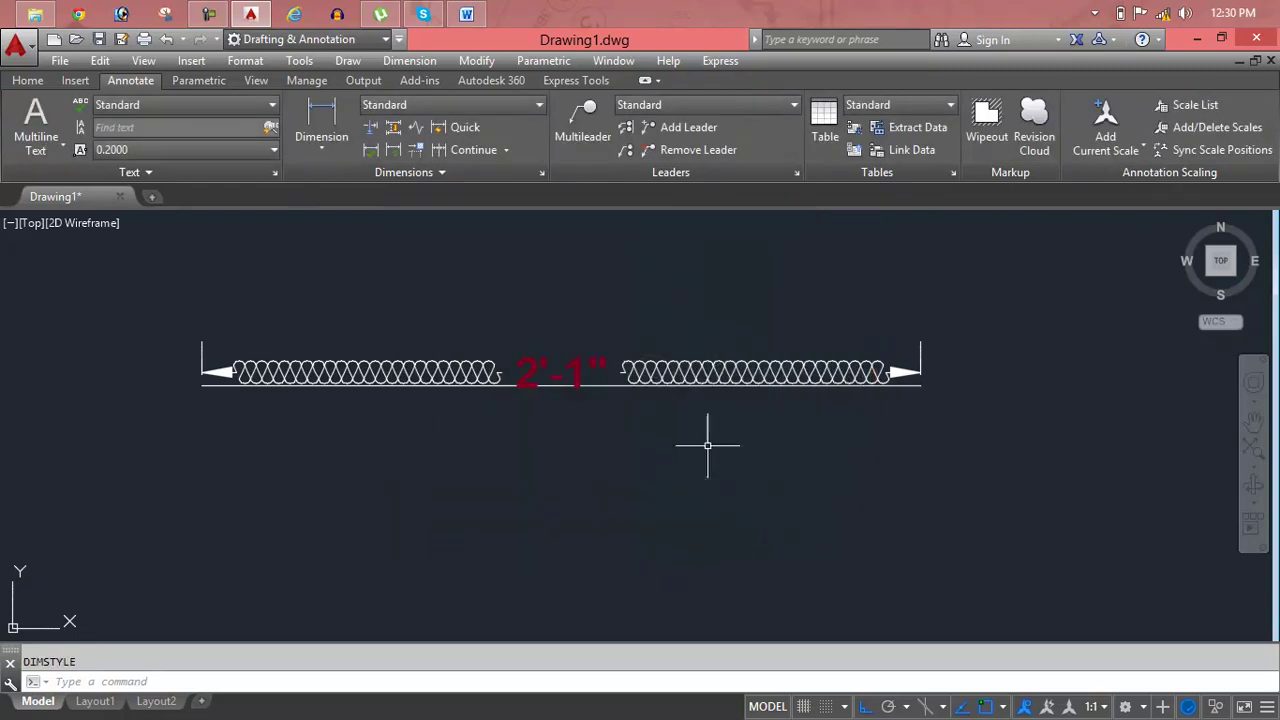
left_click(370, 149)
left_click(514, 277)
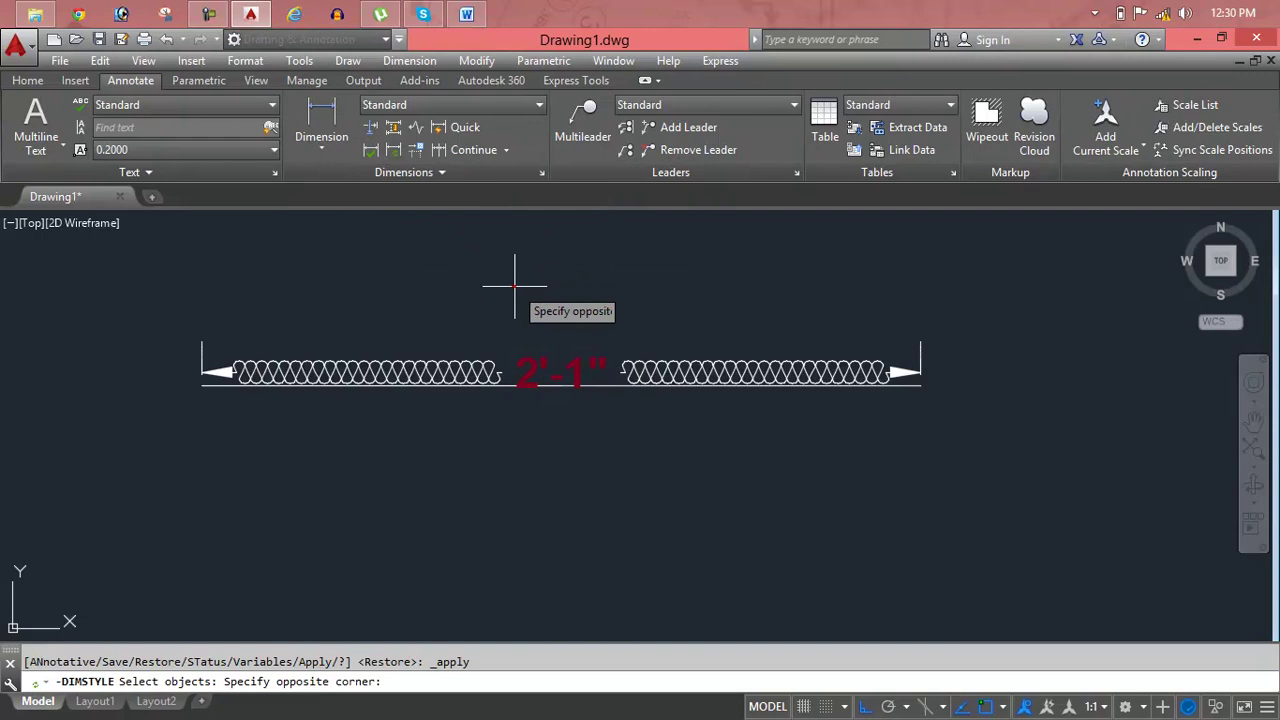
left_click(430, 408)
key("Return")
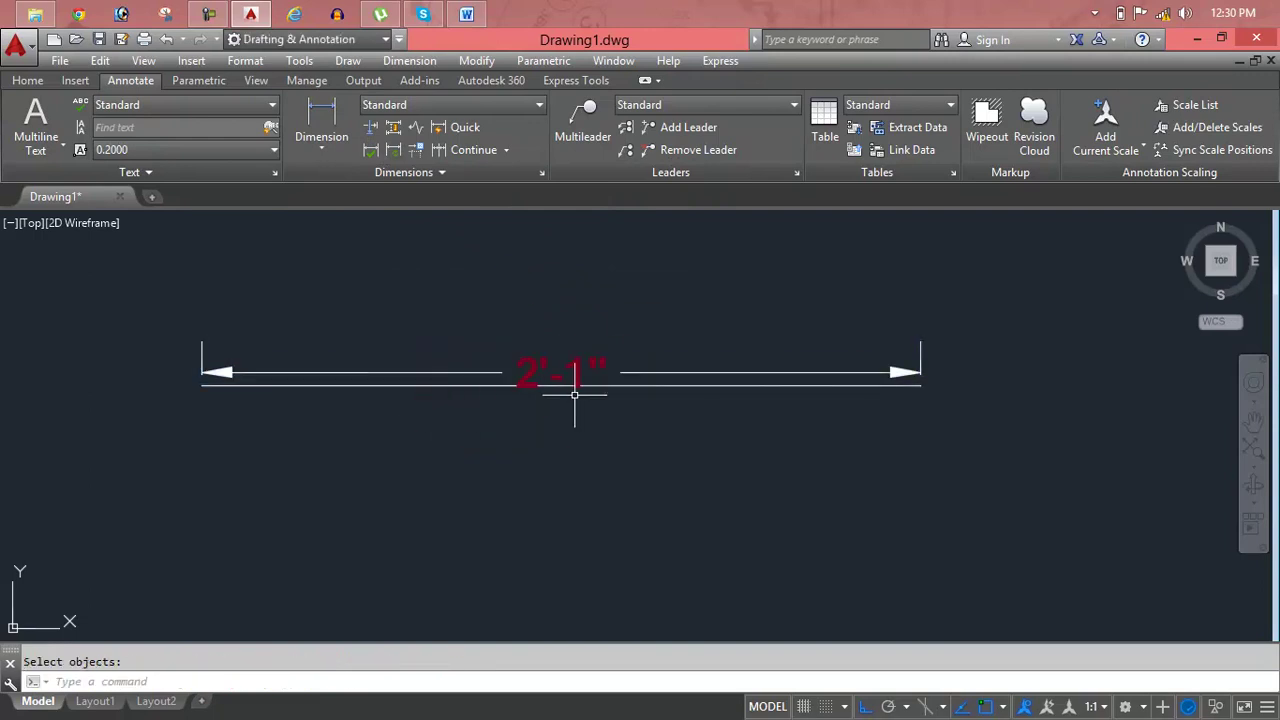
left_click(620, 372)
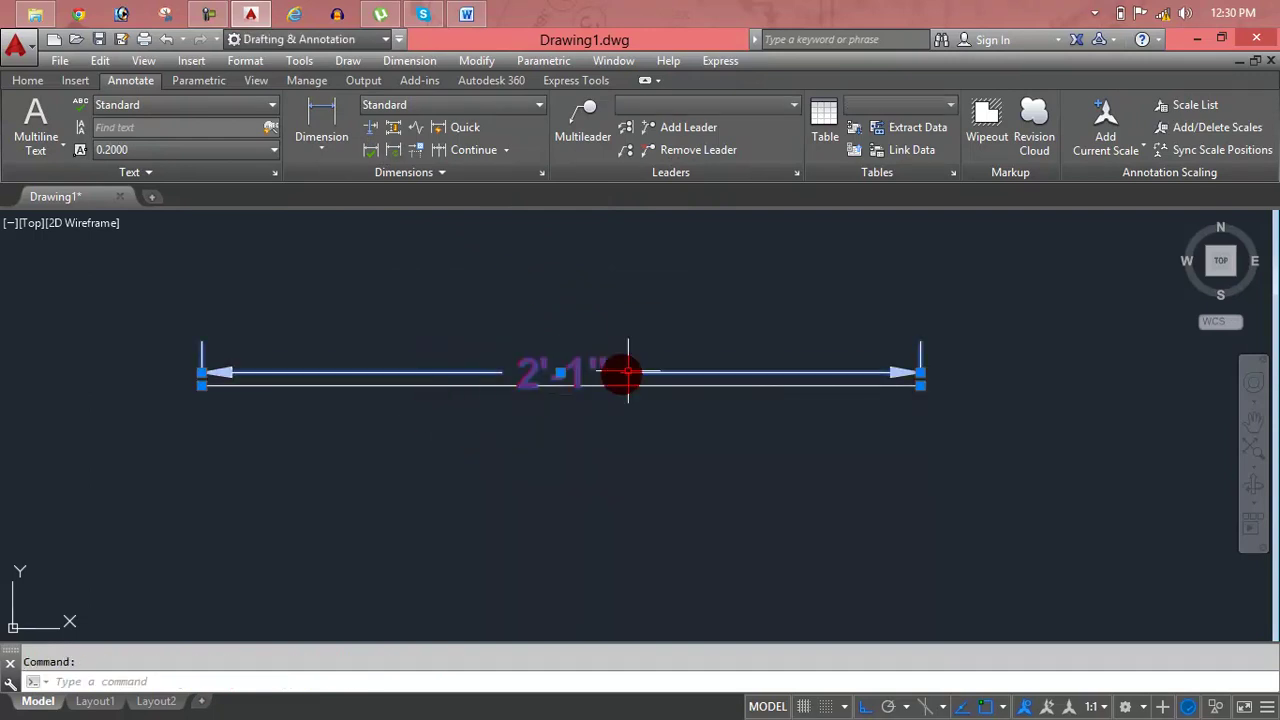
left_click(616, 379)
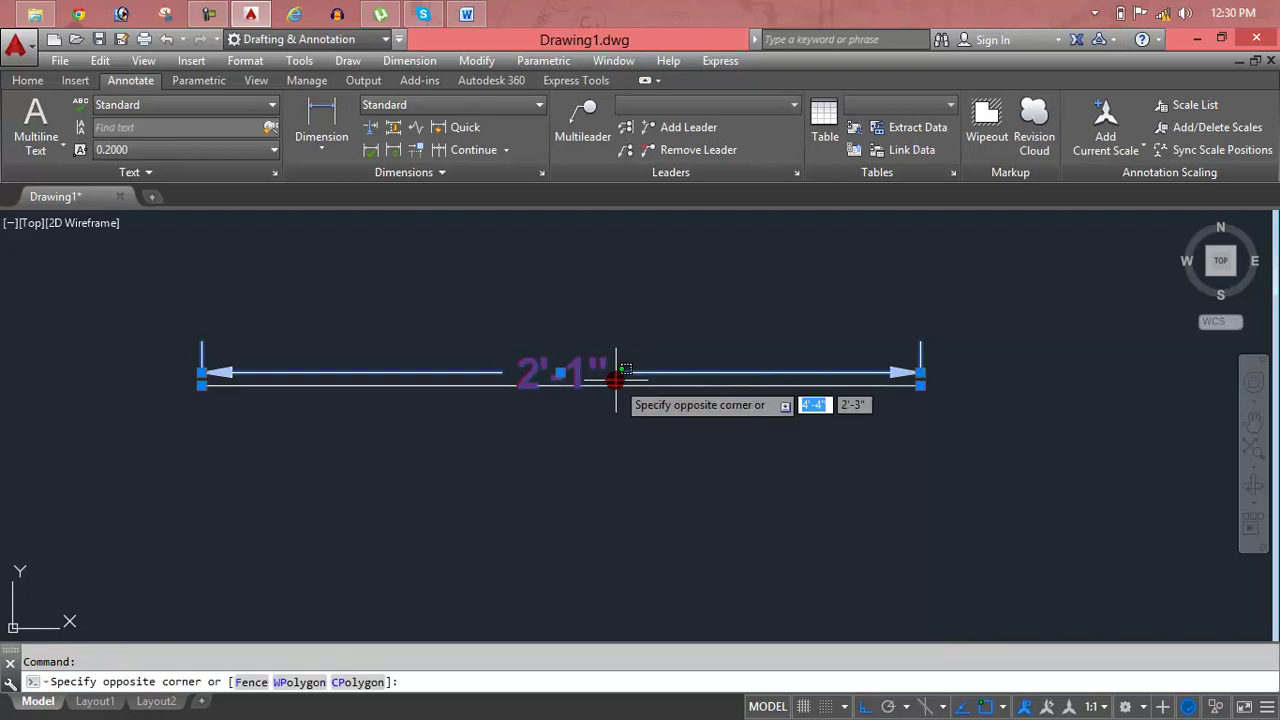
left_click(480, 15)
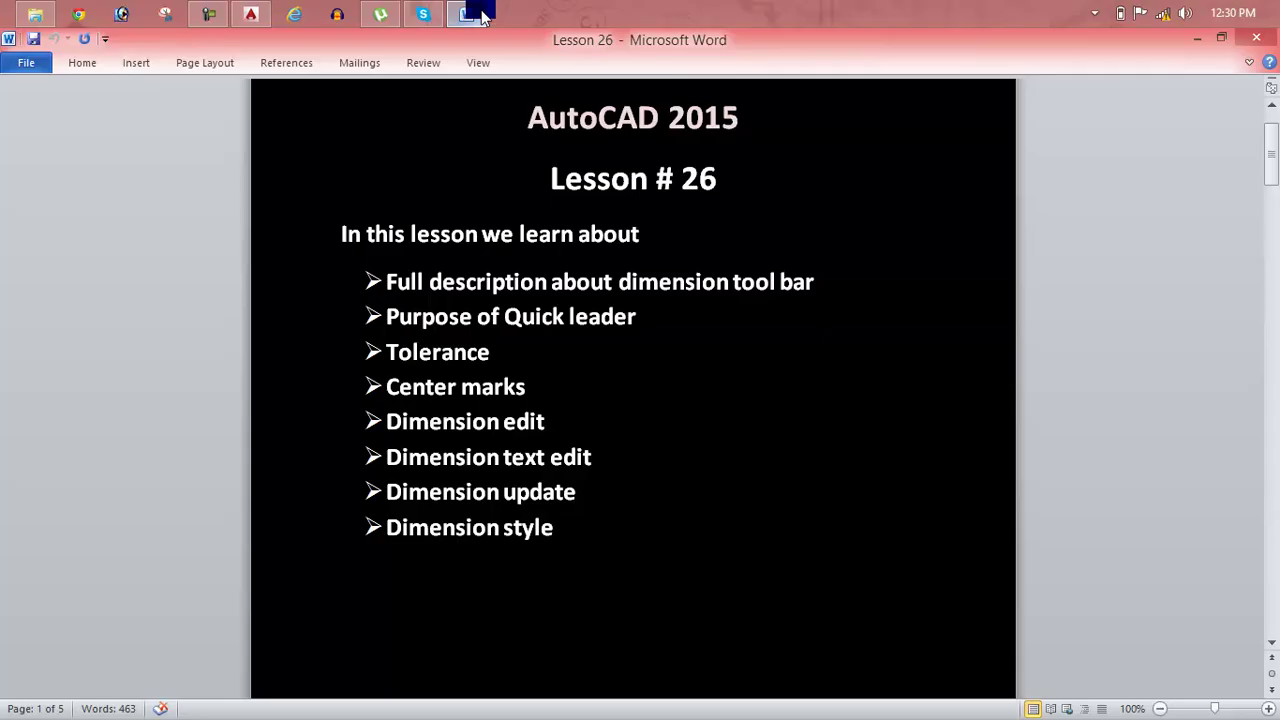
left_click(480, 15)
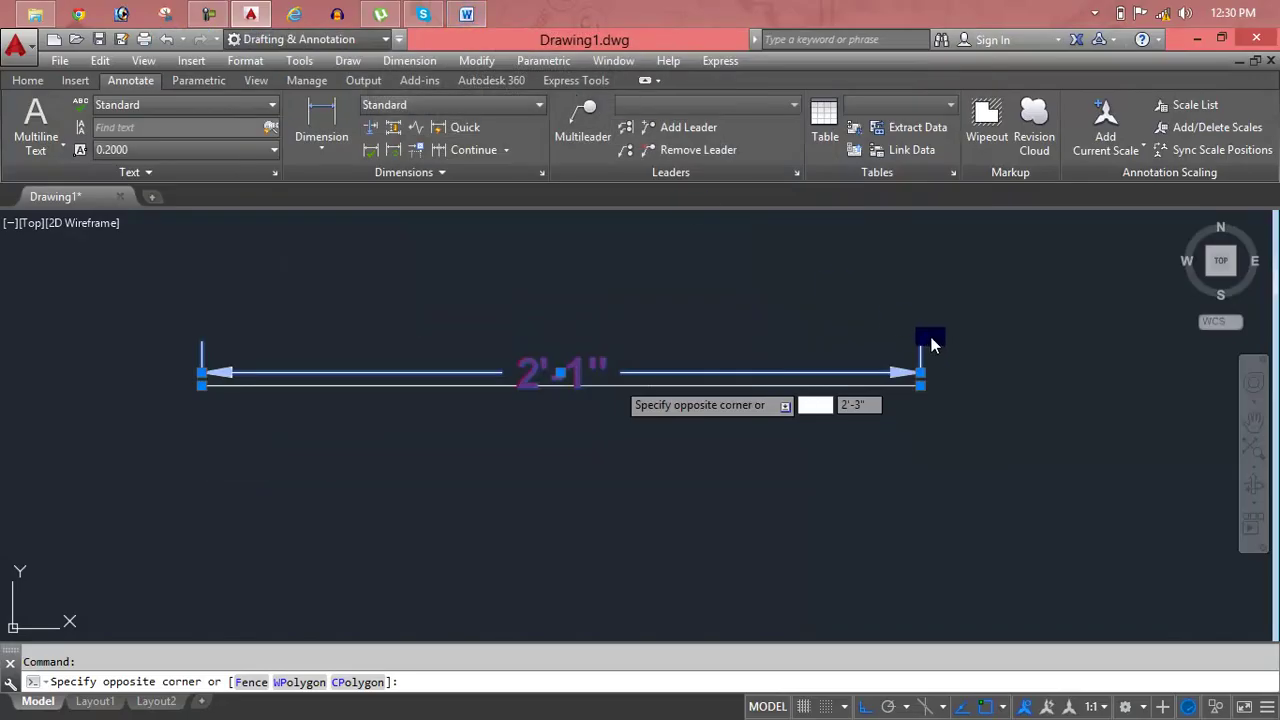
- Window-select the entire 2'-1" dimension with its line and delete them
key("Escape")
left_click(948, 325)
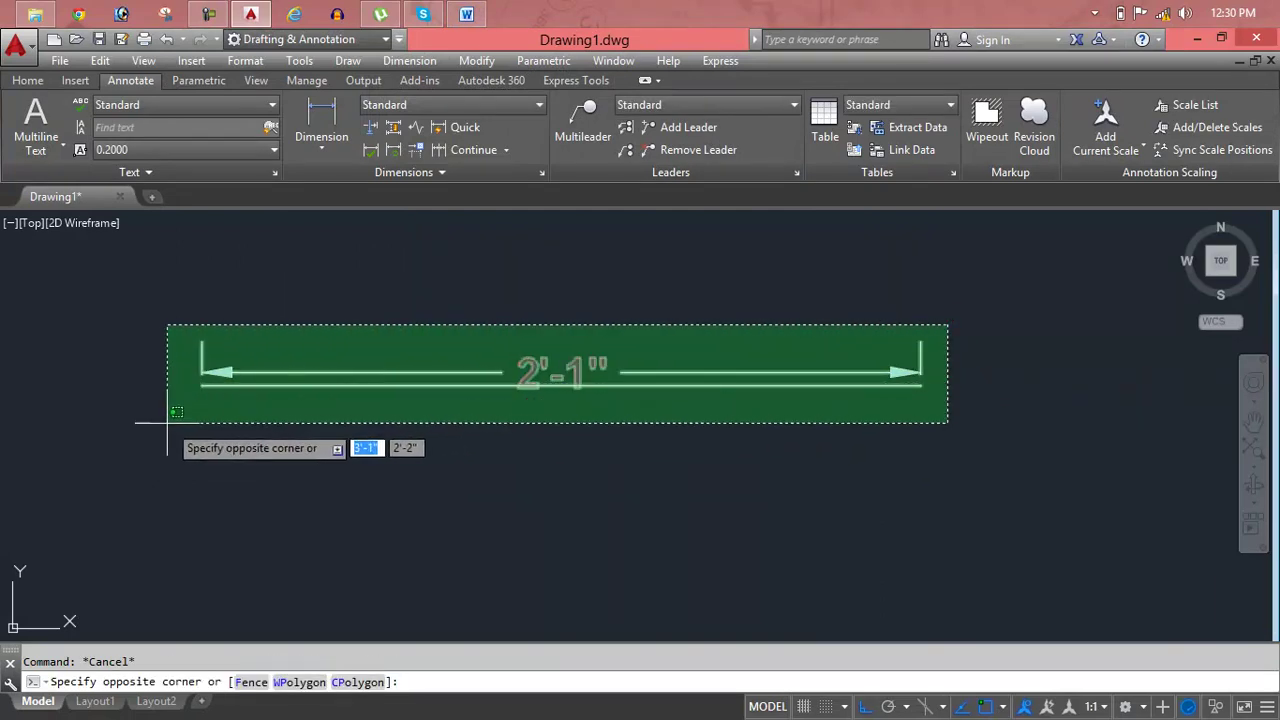
left_click(170, 425)
key("Delete")
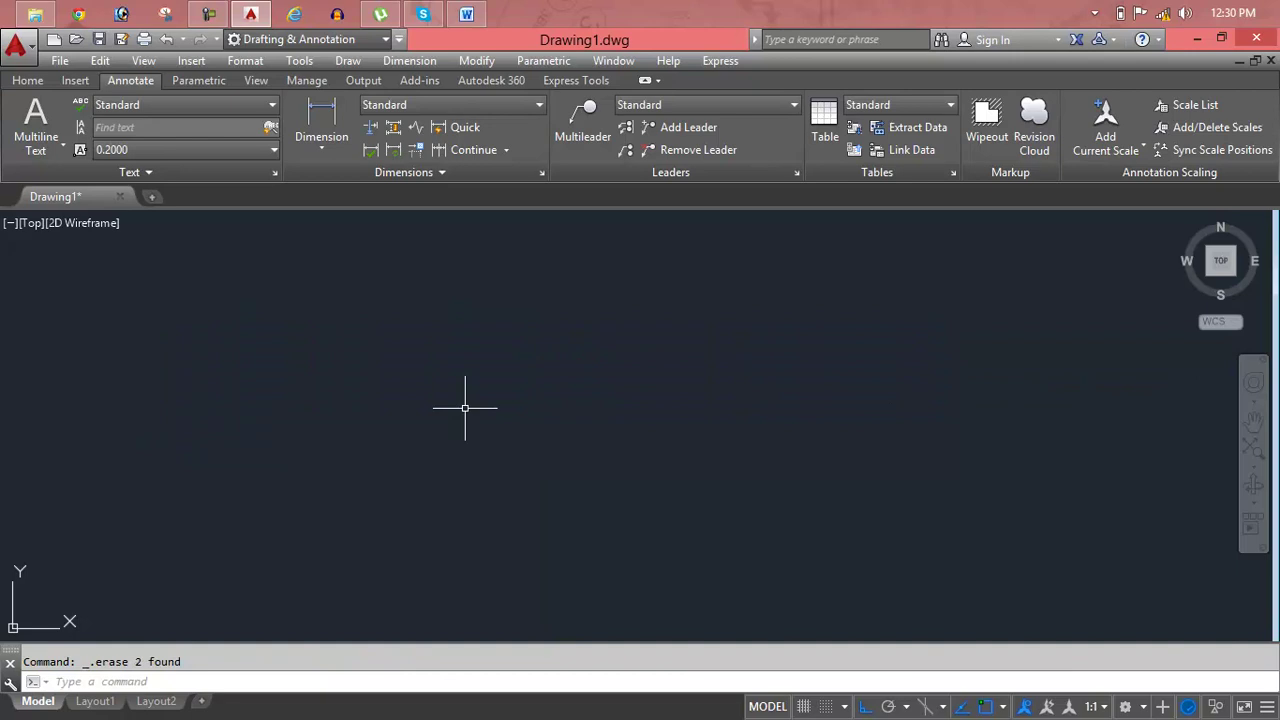